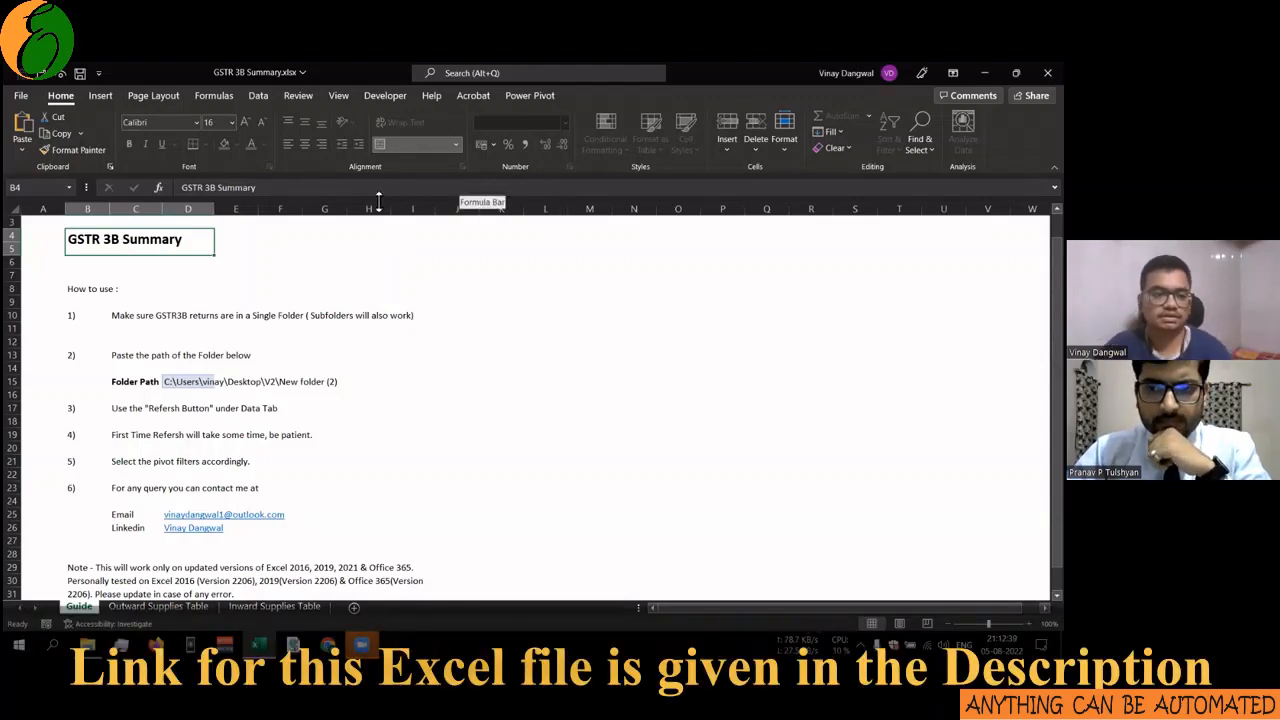
# Switch to File Explorer, open the GSTR 3B folder and select its full address path.
pyautogui.click(205, 303)
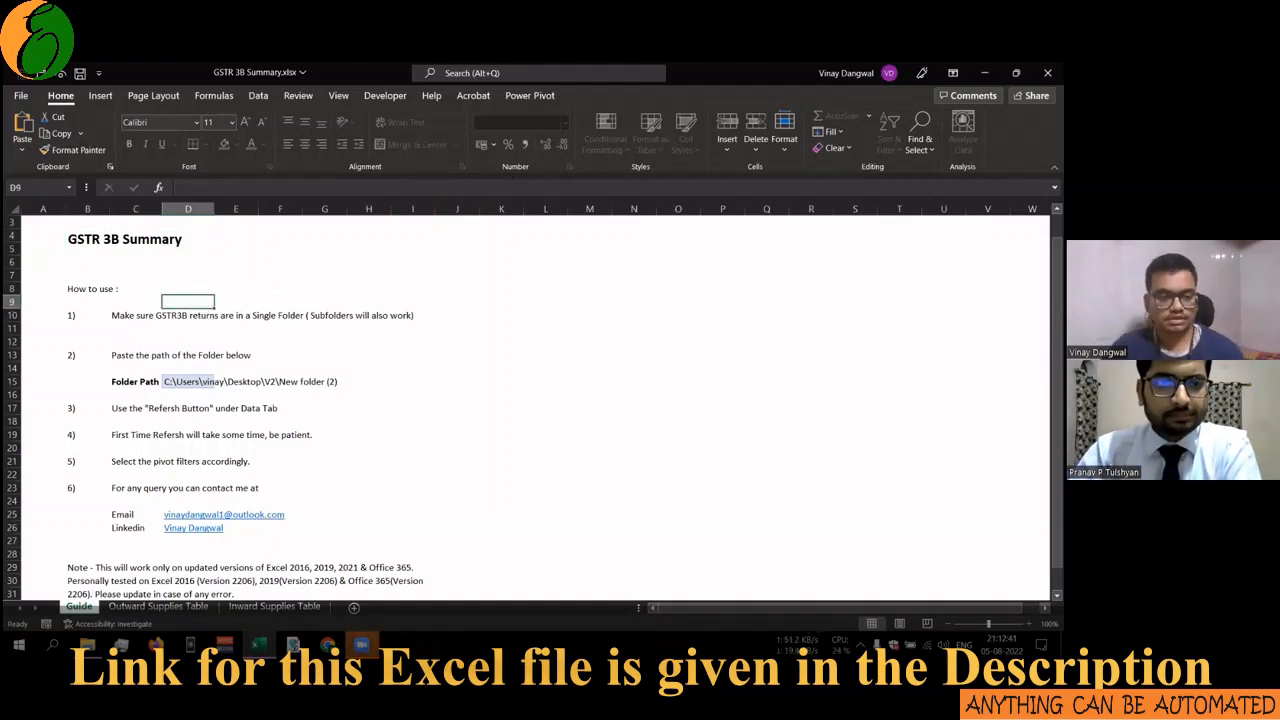
pyautogui.click(87, 645)
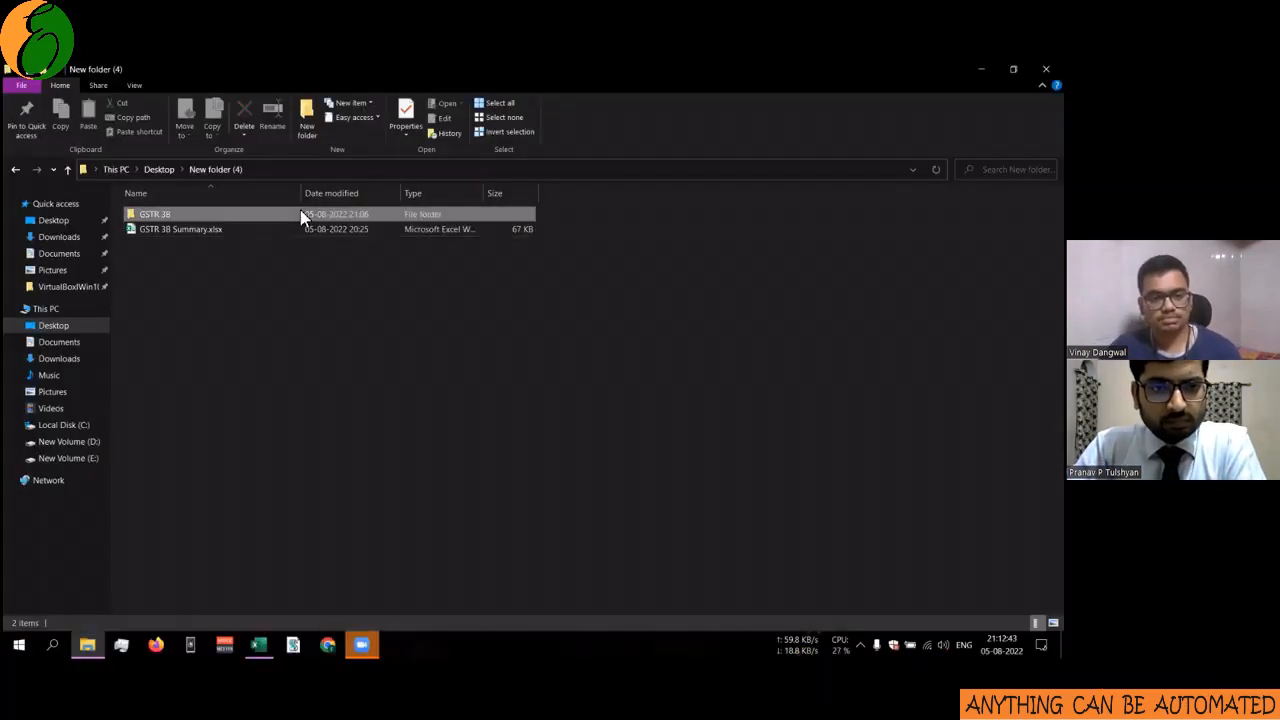
pyautogui.doubleClick(302, 216)
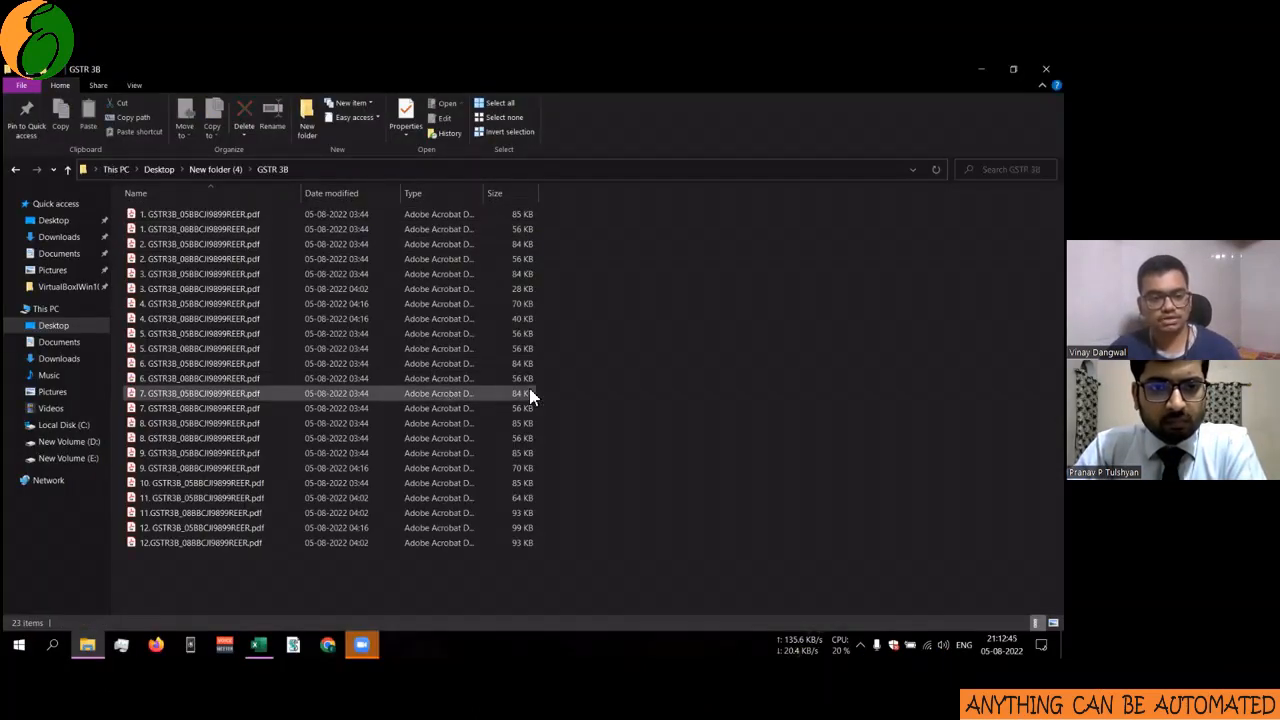
pyautogui.rightClick(585, 166)
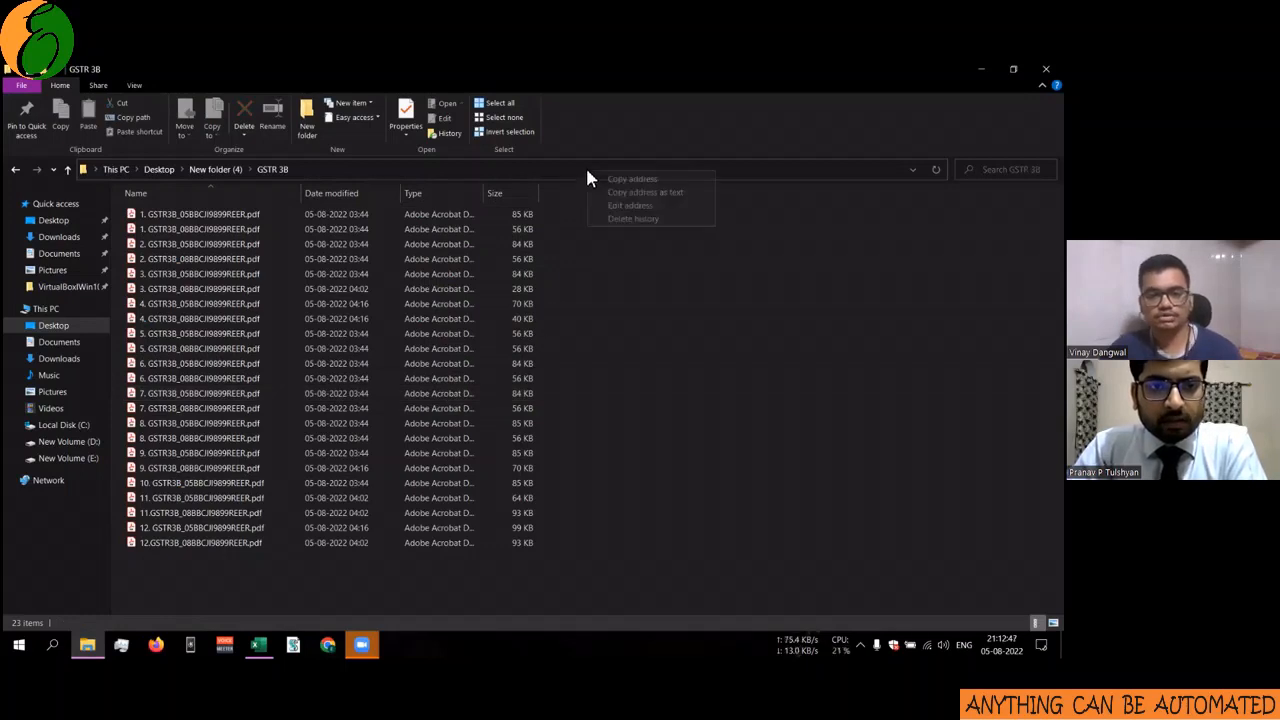
pyautogui.click(574, 169)
pyautogui.click(574, 169)
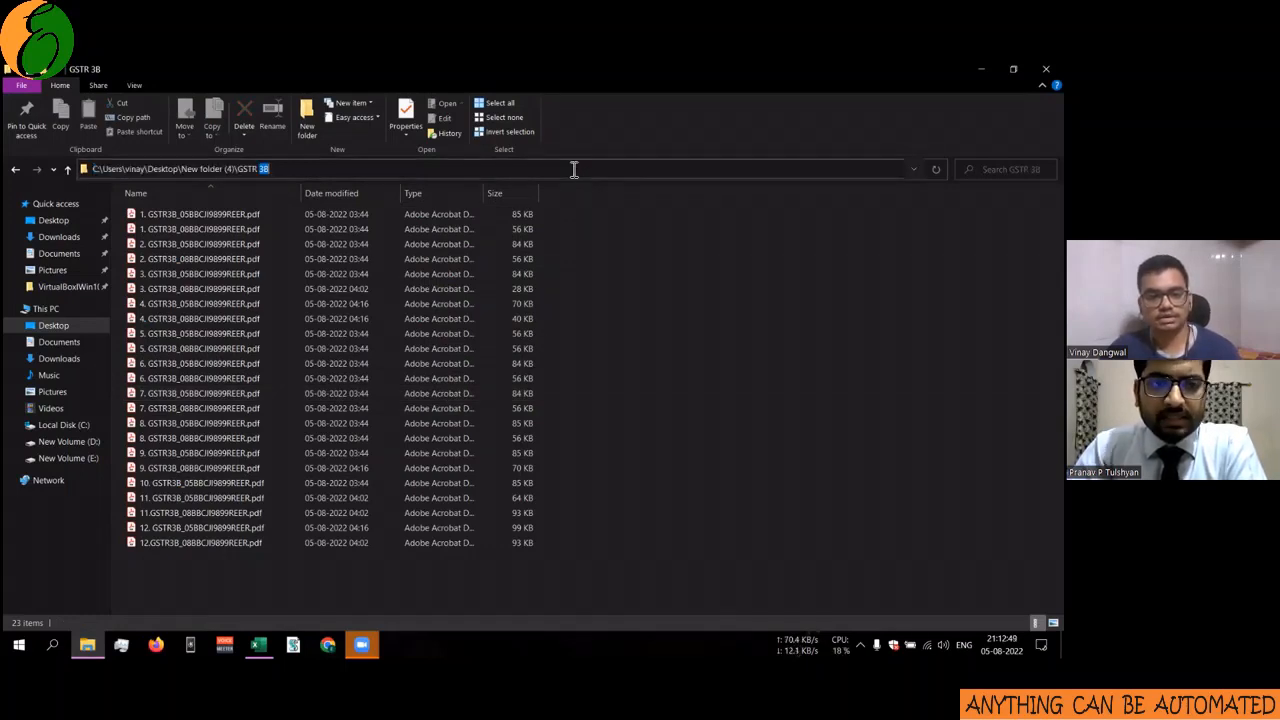
pyautogui.hotkey('ctrl', 'a')
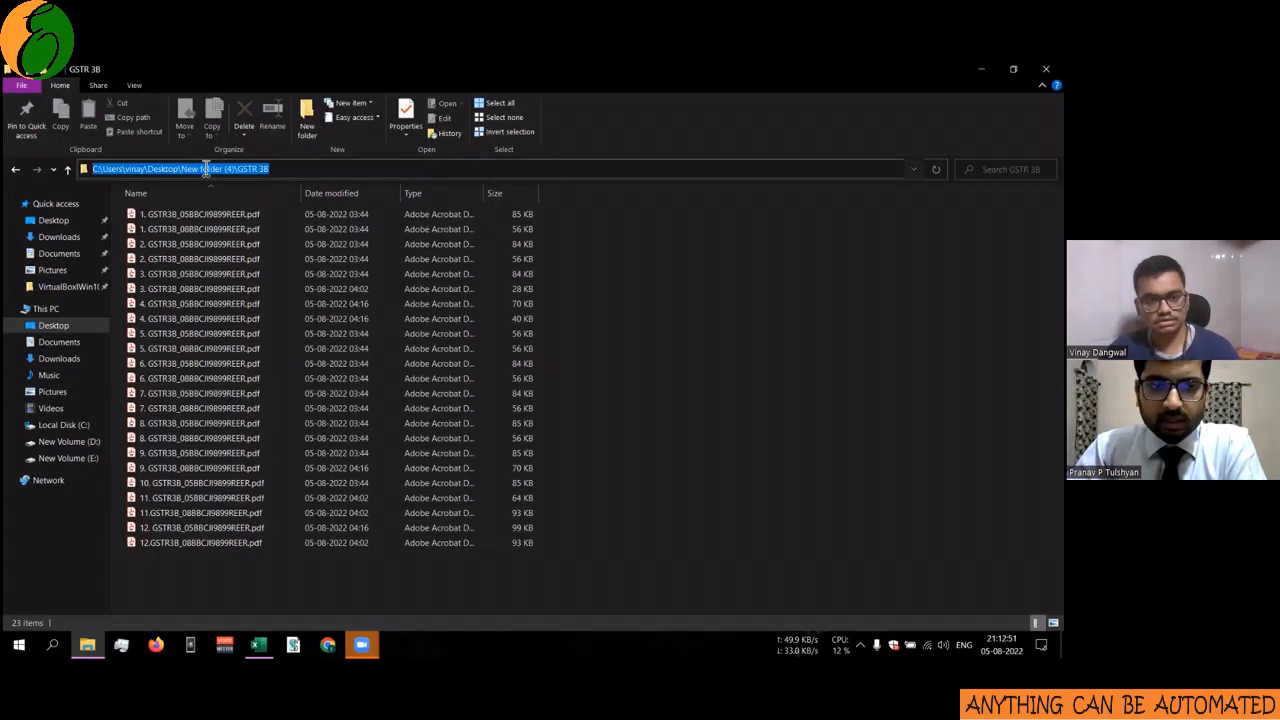
# Open the first GSTR-3B return PDF in the folder, look through the form and close it.
pyautogui.doubleClick(229, 213)
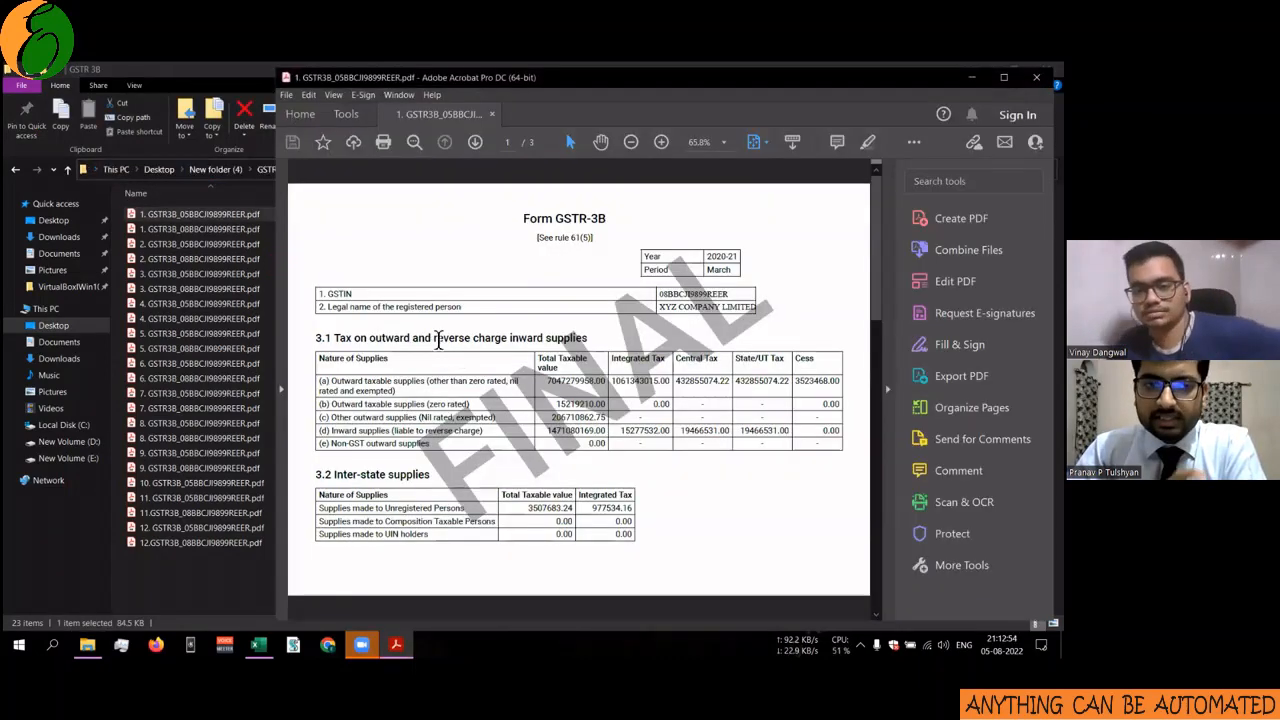
pyautogui.scroll(-3, 436, 340)
pyautogui.scroll(3, 436, 340)
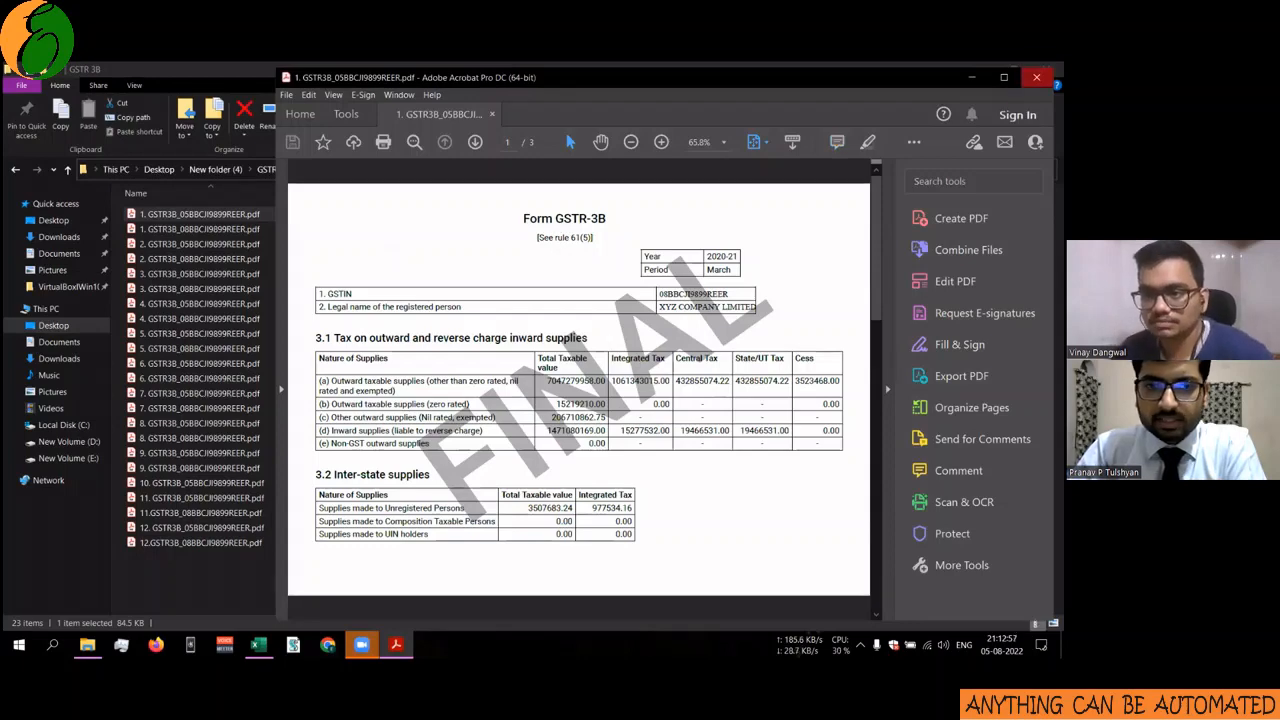
pyautogui.click(1036, 77)
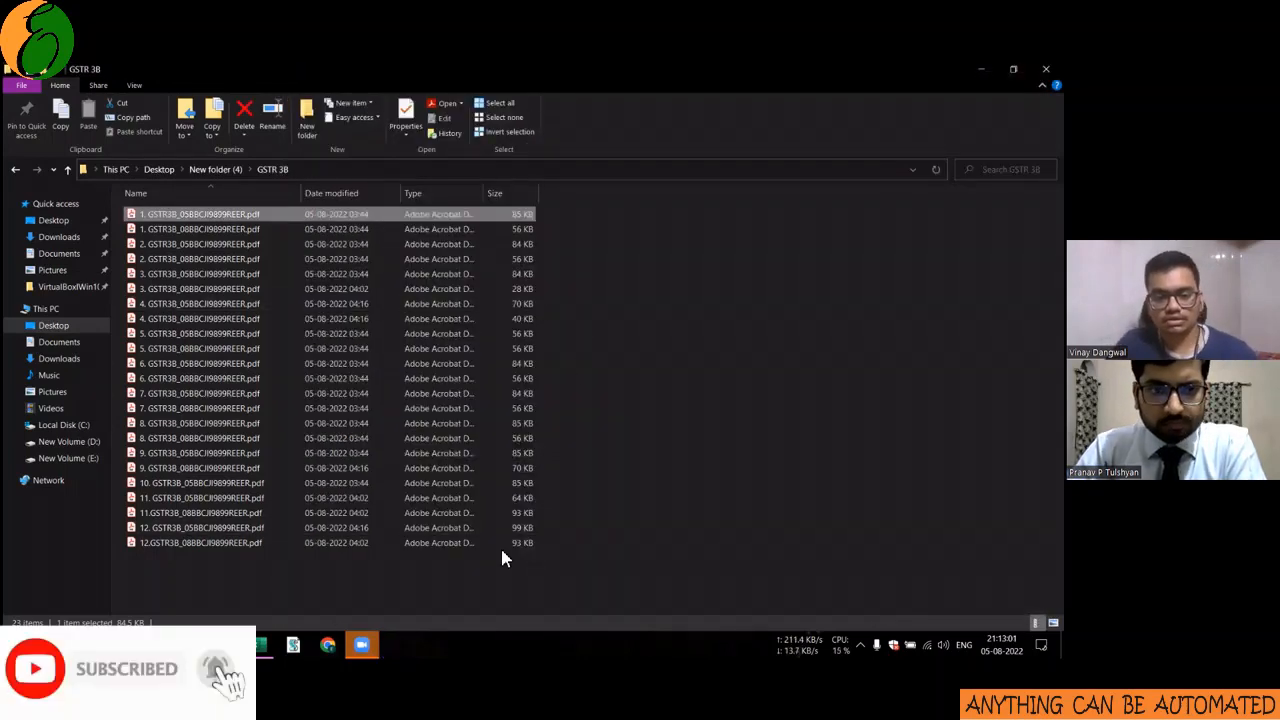
# Move the four return PDFs numbered 11 and 12 into a new subfolder named April and return to the GSTR 3B folder.
pyautogui.moveTo(503, 553); pyautogui.dragTo(497, 493)
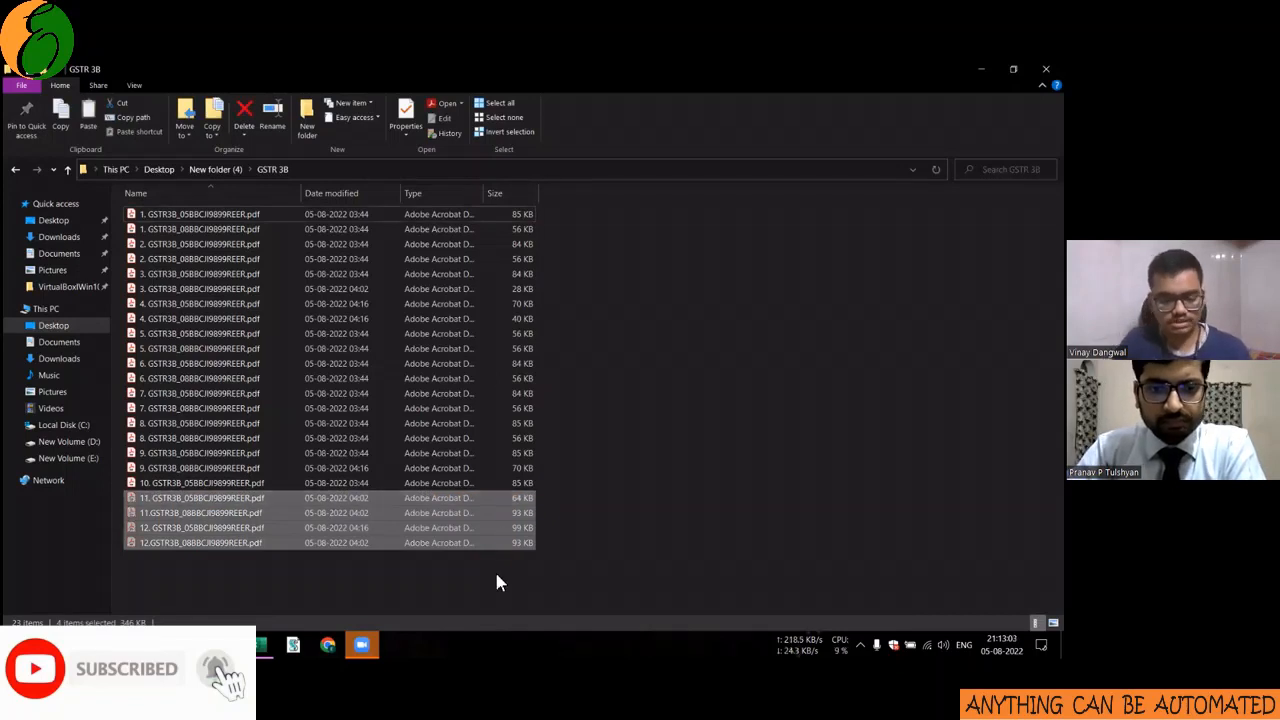
pyautogui.hotkey('ctrl', 'shift', 'n')
pyautogui.write('April')
pyautogui.press('Return')
pyautogui.press('Return')
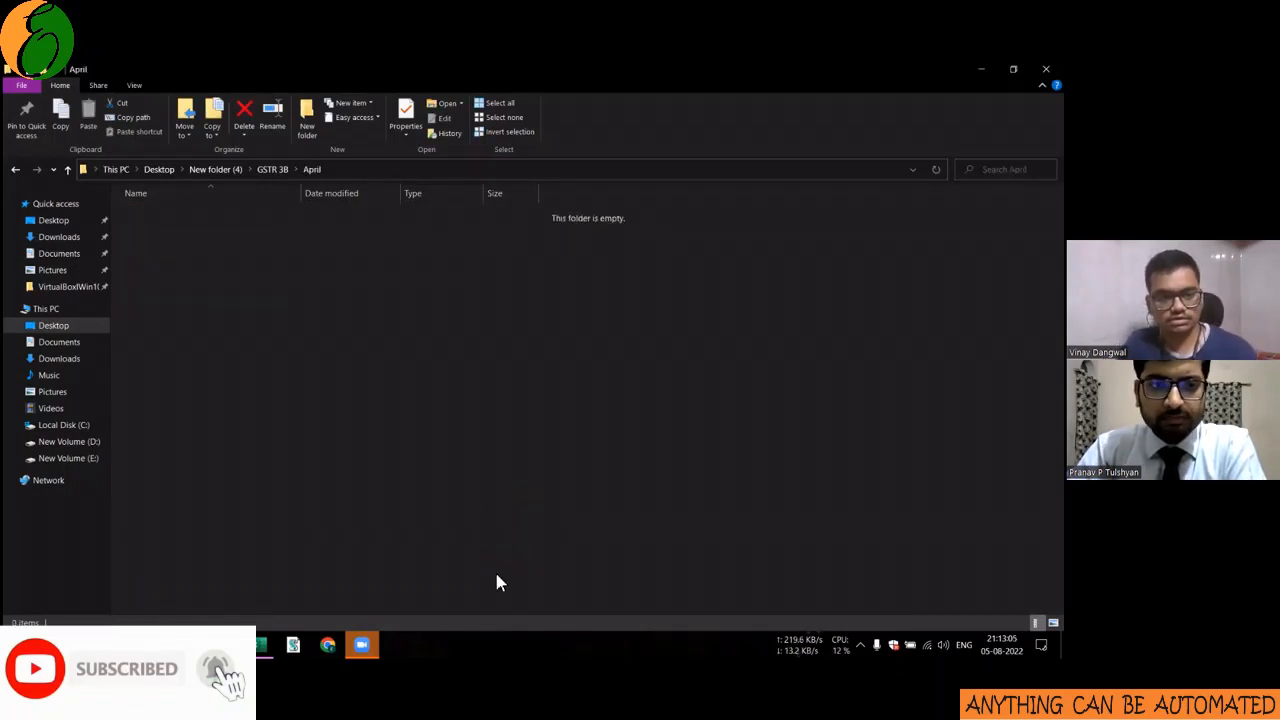
pyautogui.hotkey('alt', 'Left')
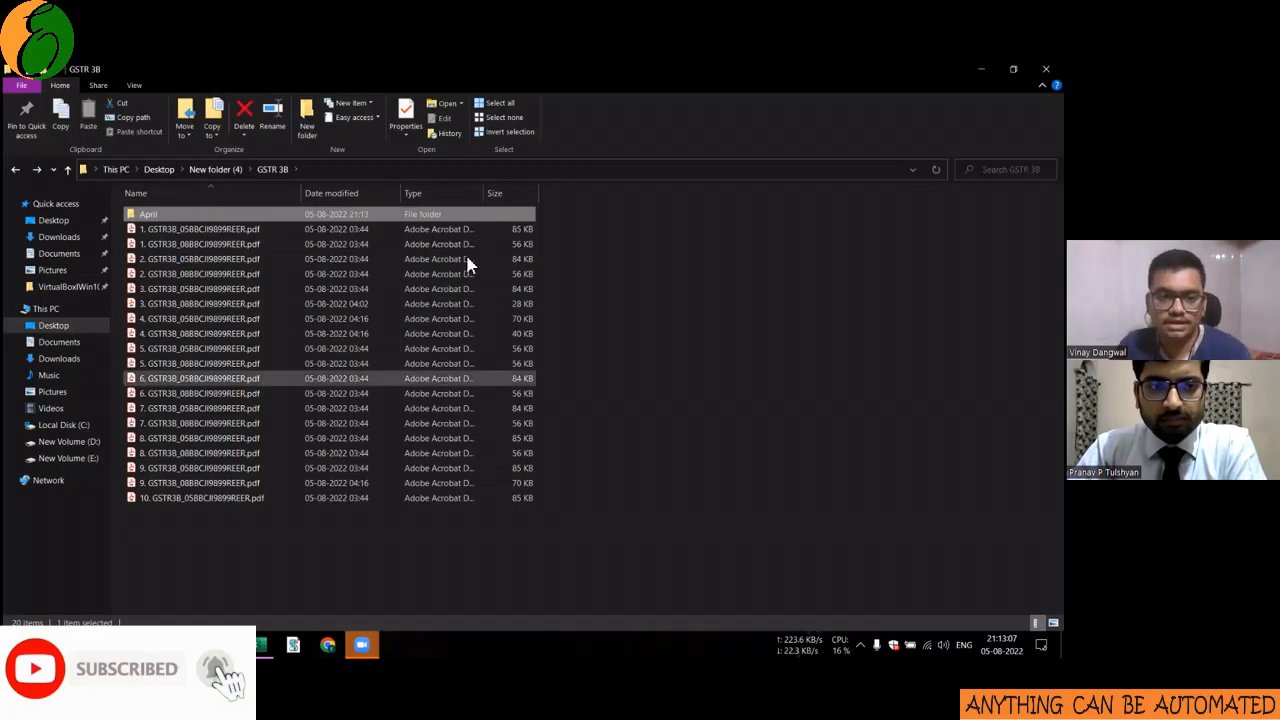
# Copy the full address path of the GSTR 3B folder, reopening it from its parent folder.
pyautogui.click(512, 168)
pyautogui.rightClick(512, 168)
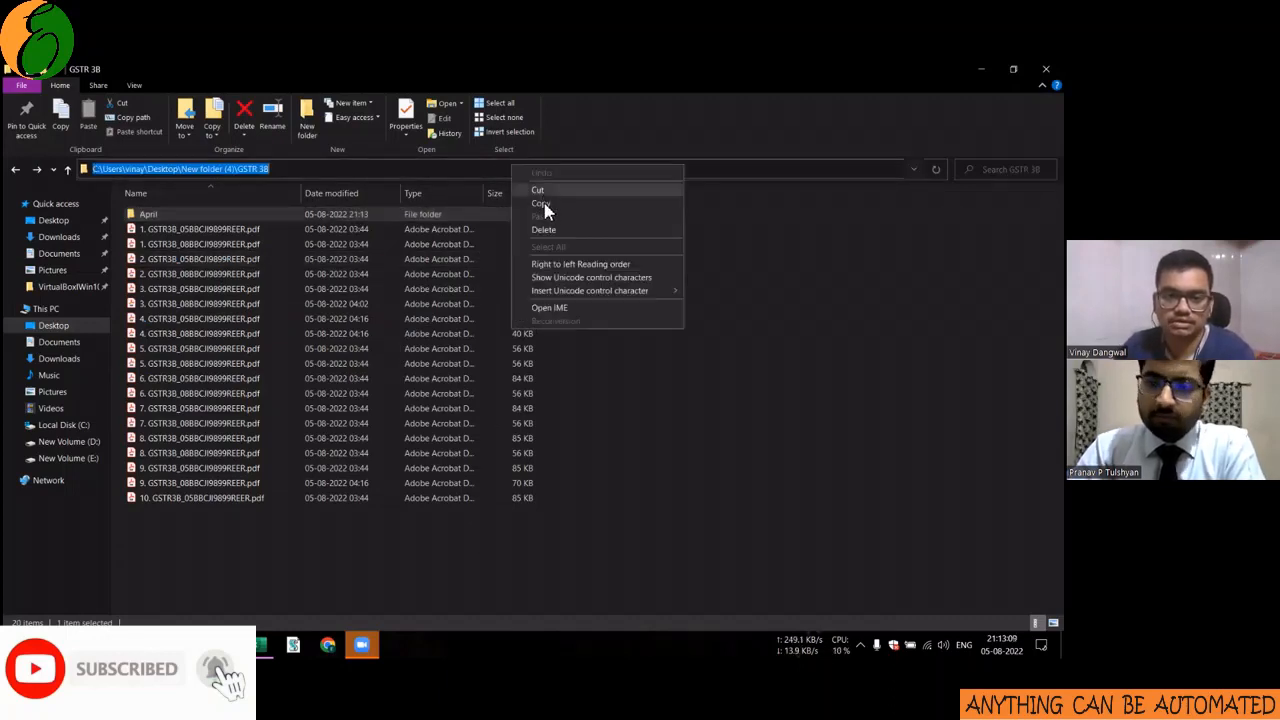
pyautogui.click(540, 203)
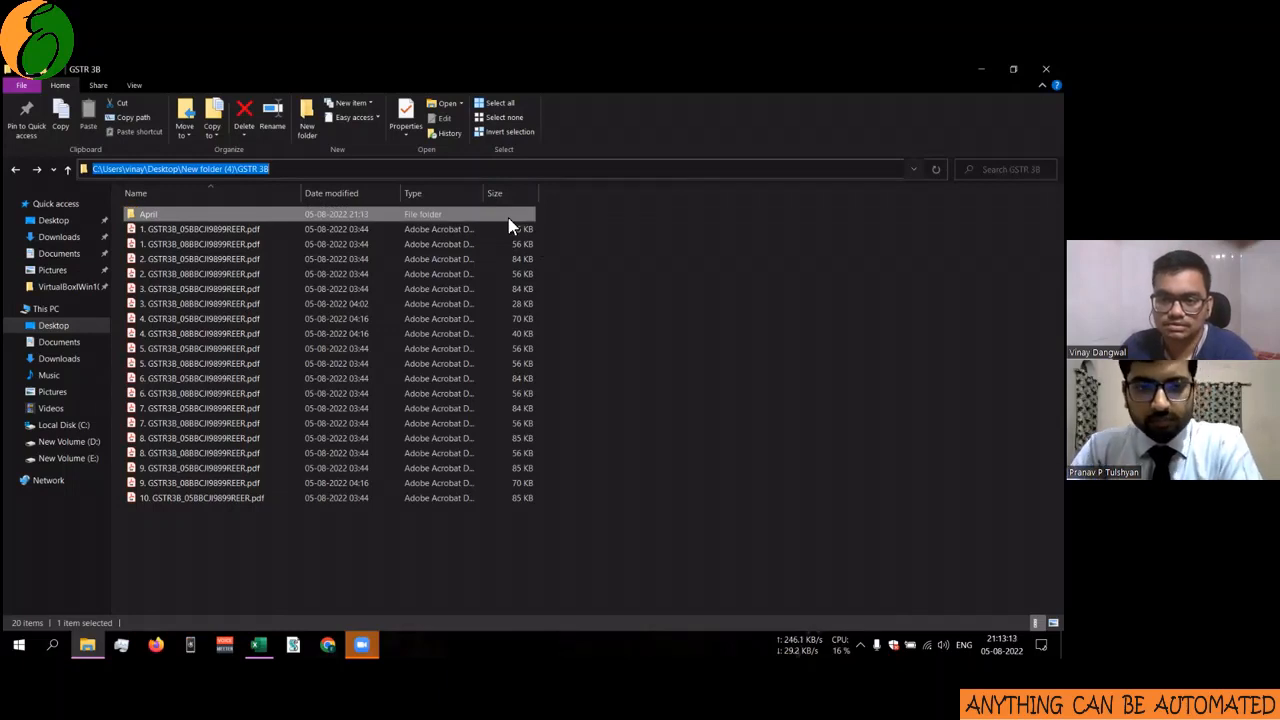
pyautogui.click(64, 169)
pyautogui.doubleClick(243, 213)
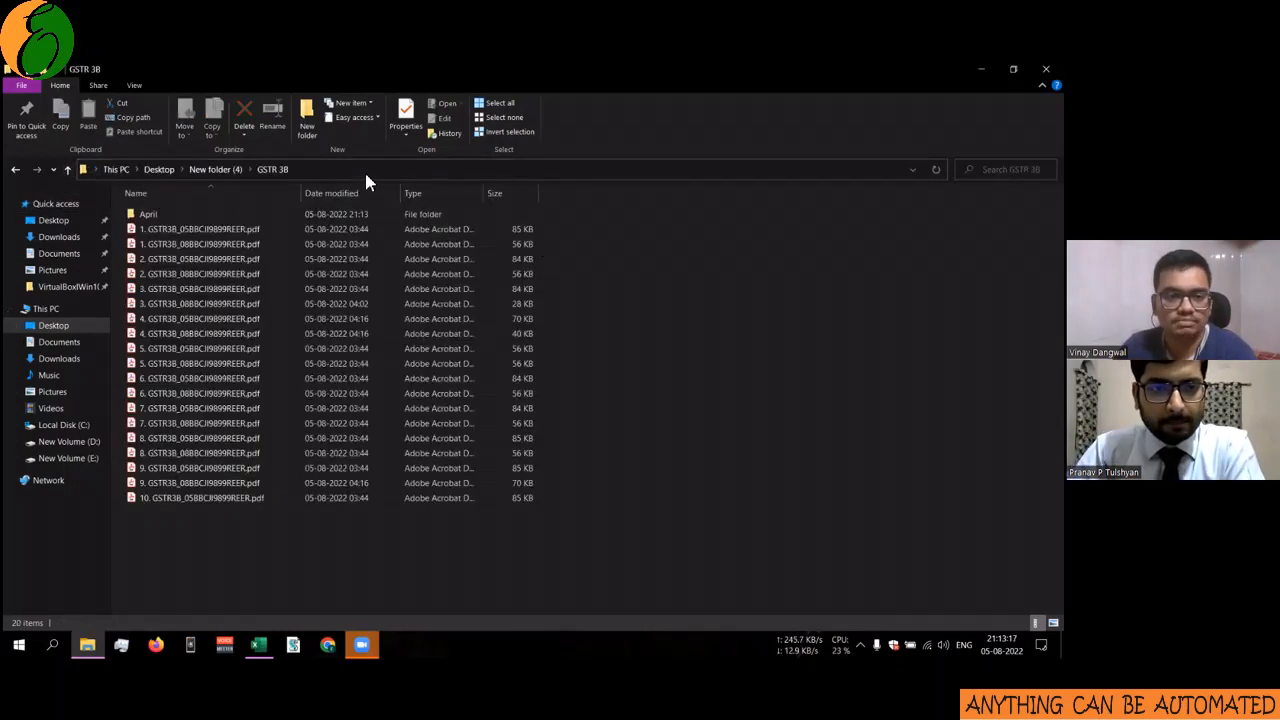
pyautogui.click(366, 172)
pyautogui.rightClick(366, 172)
pyautogui.click(400, 213)
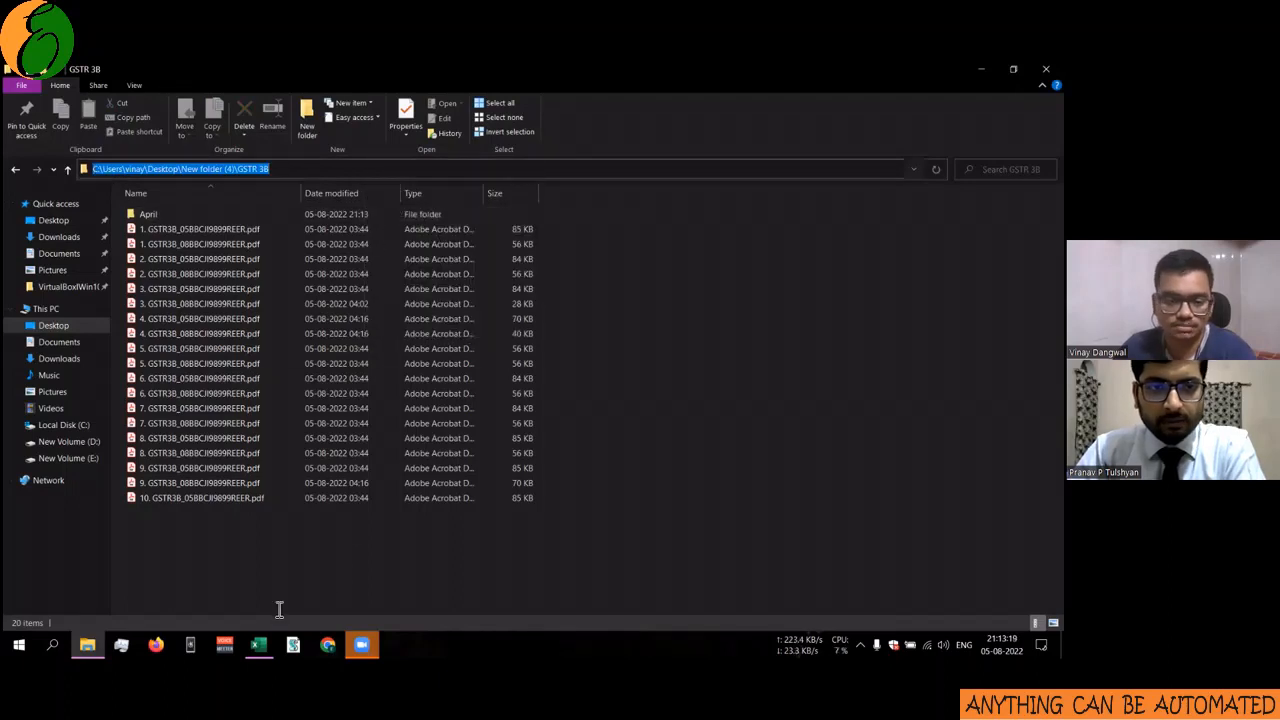
# Switch to the GSTR 3B Summary workbook in Excel and paste the copied folder path into Folder Path cell D15 on the Guide sheet.
pyautogui.moveTo(258, 645)
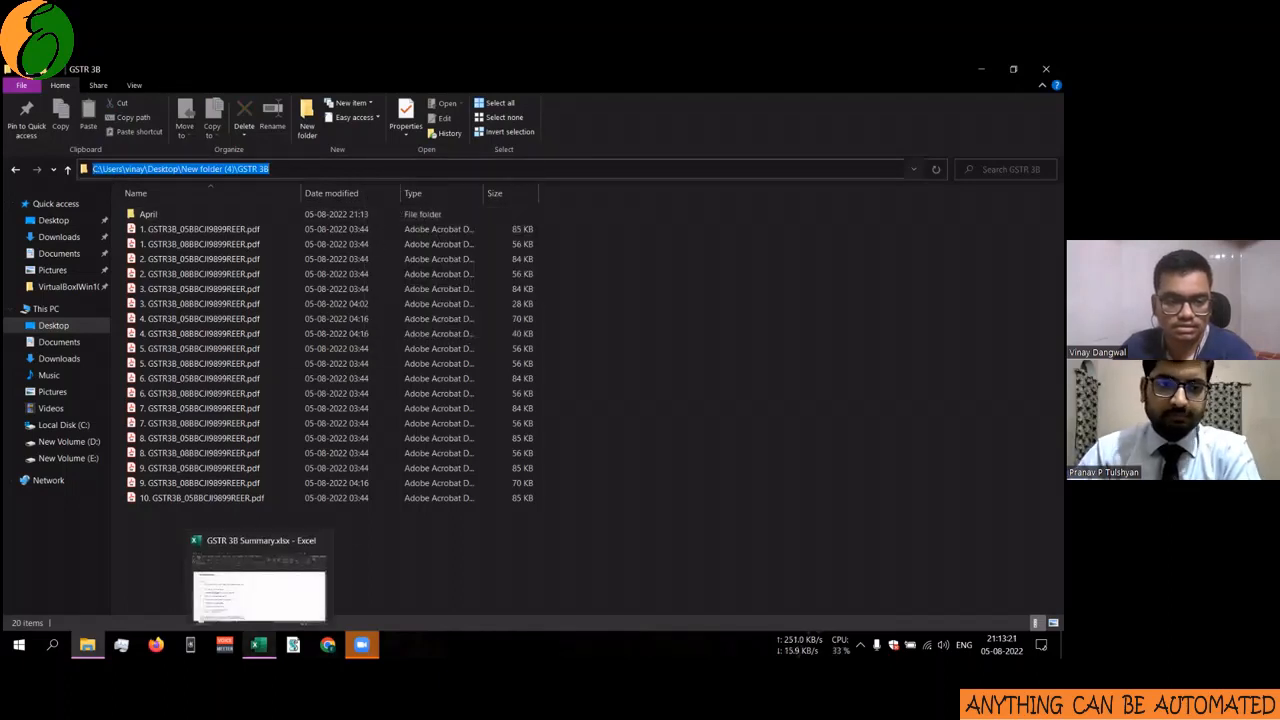
pyautogui.click(258, 590)
pyautogui.hotkey('alt', 'Tab')
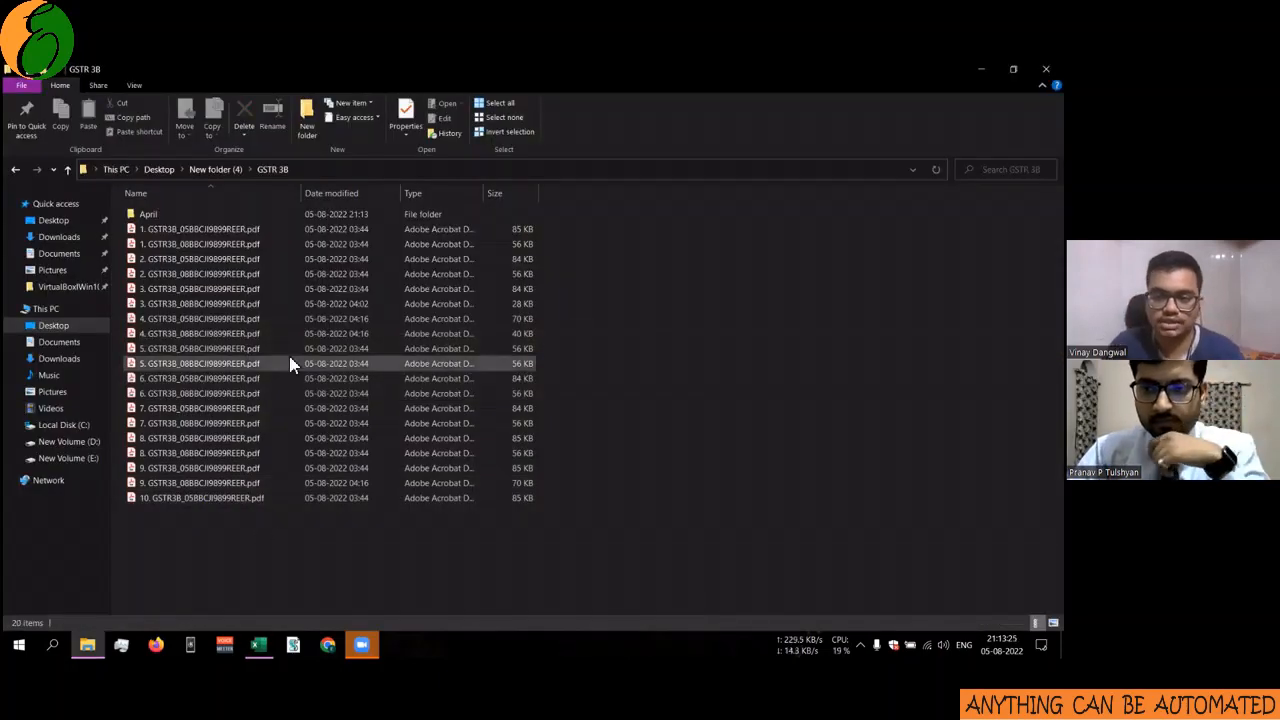
pyautogui.click(251, 600)
pyautogui.rightClick(197, 384)
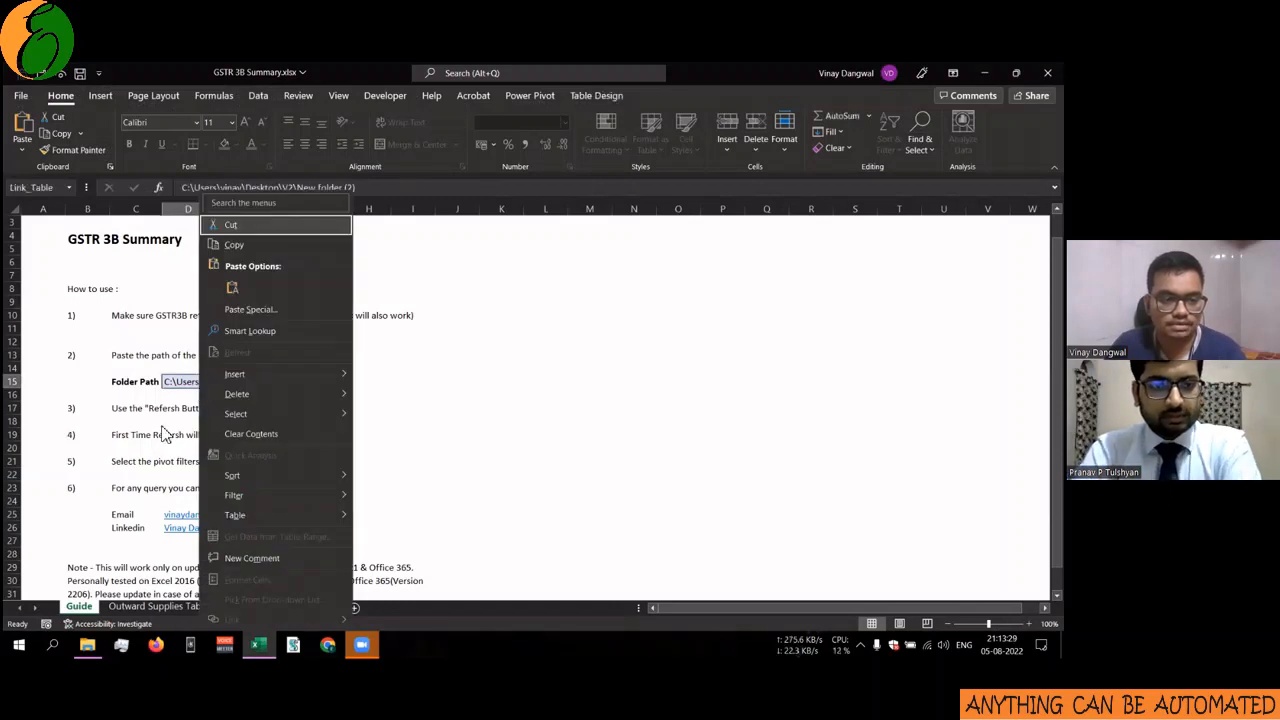
pyautogui.click(177, 382)
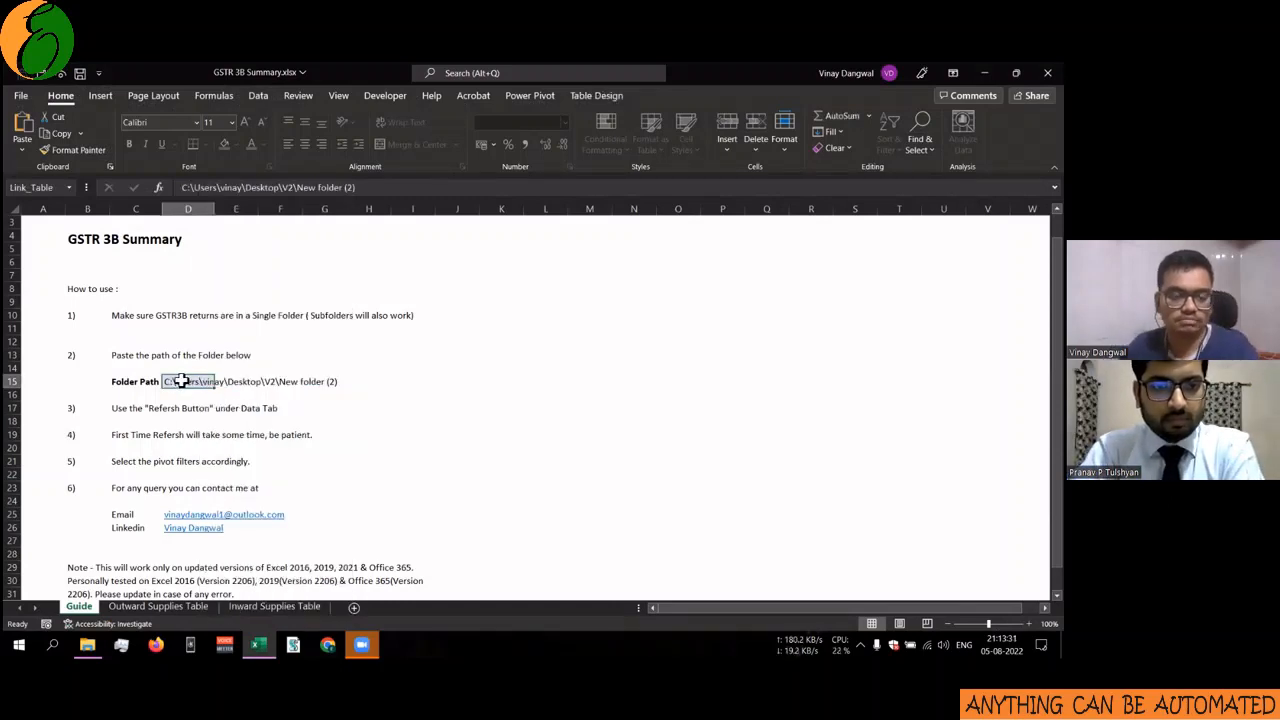
pyautogui.rightClick(180, 381)
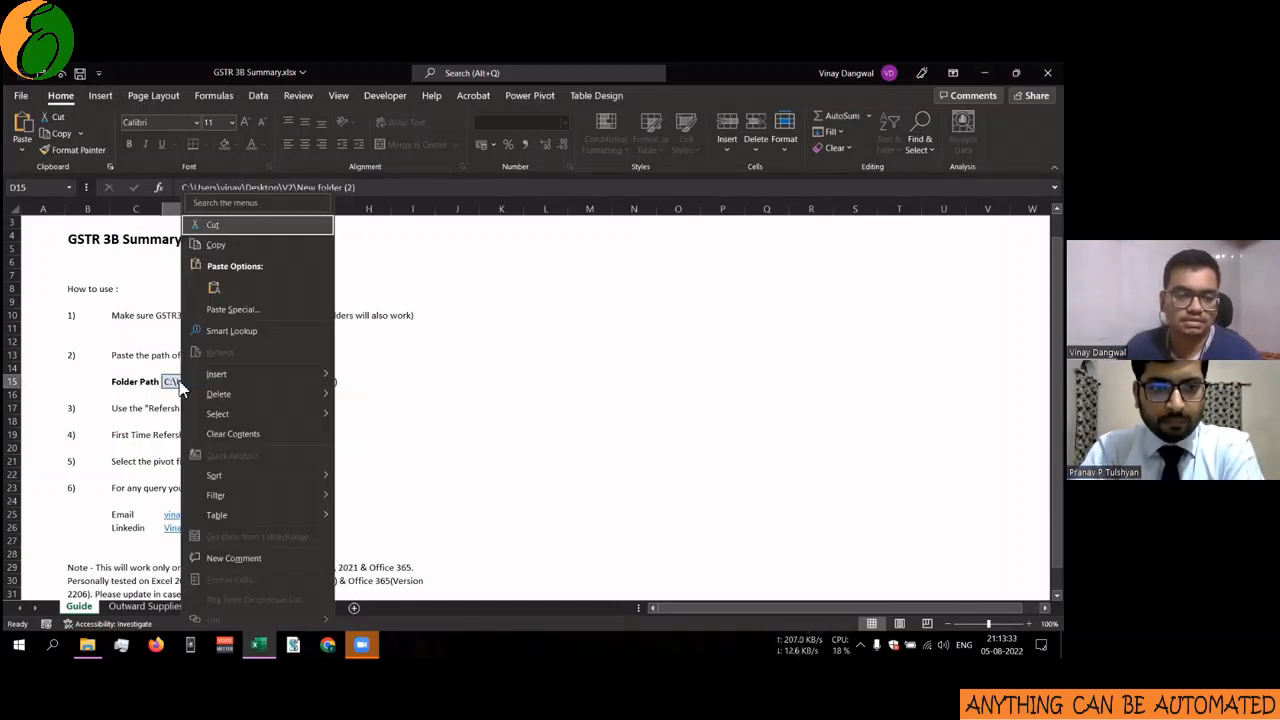
pyautogui.click(212, 287)
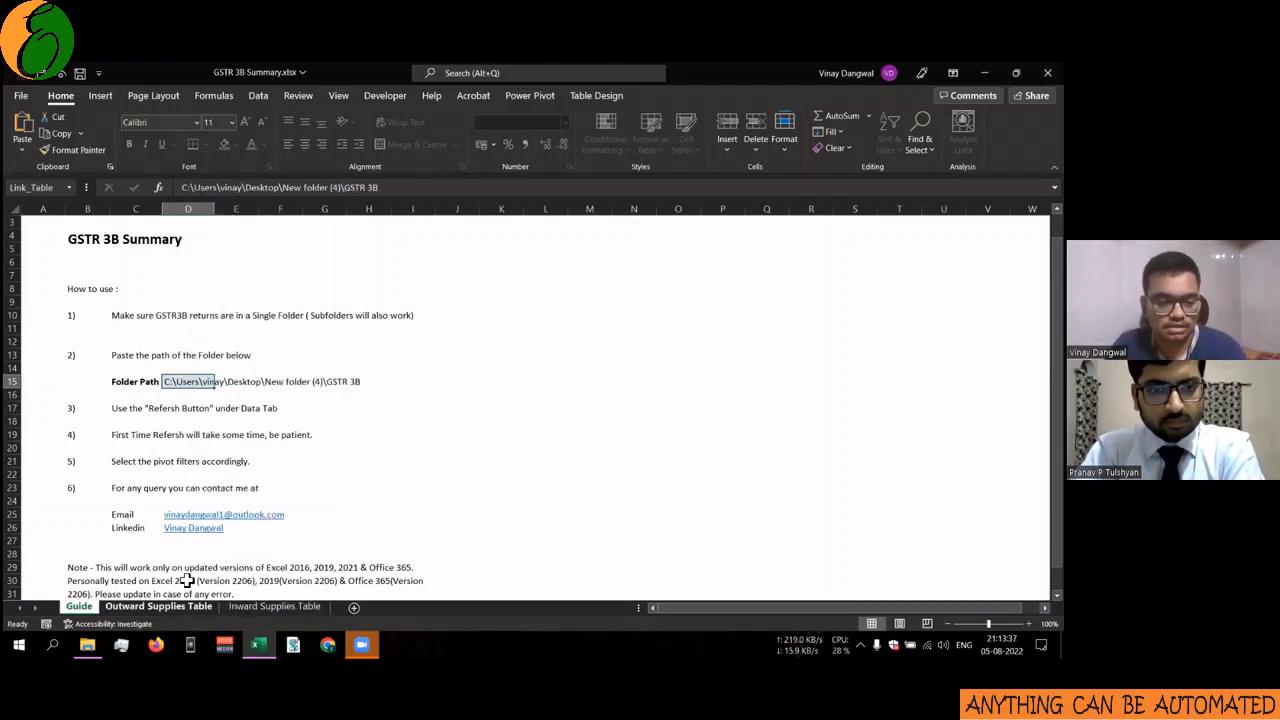
# Refresh all of the workbook's data from the Outward Supplies Table sheet.
pyautogui.scroll(-1, 166, 589)
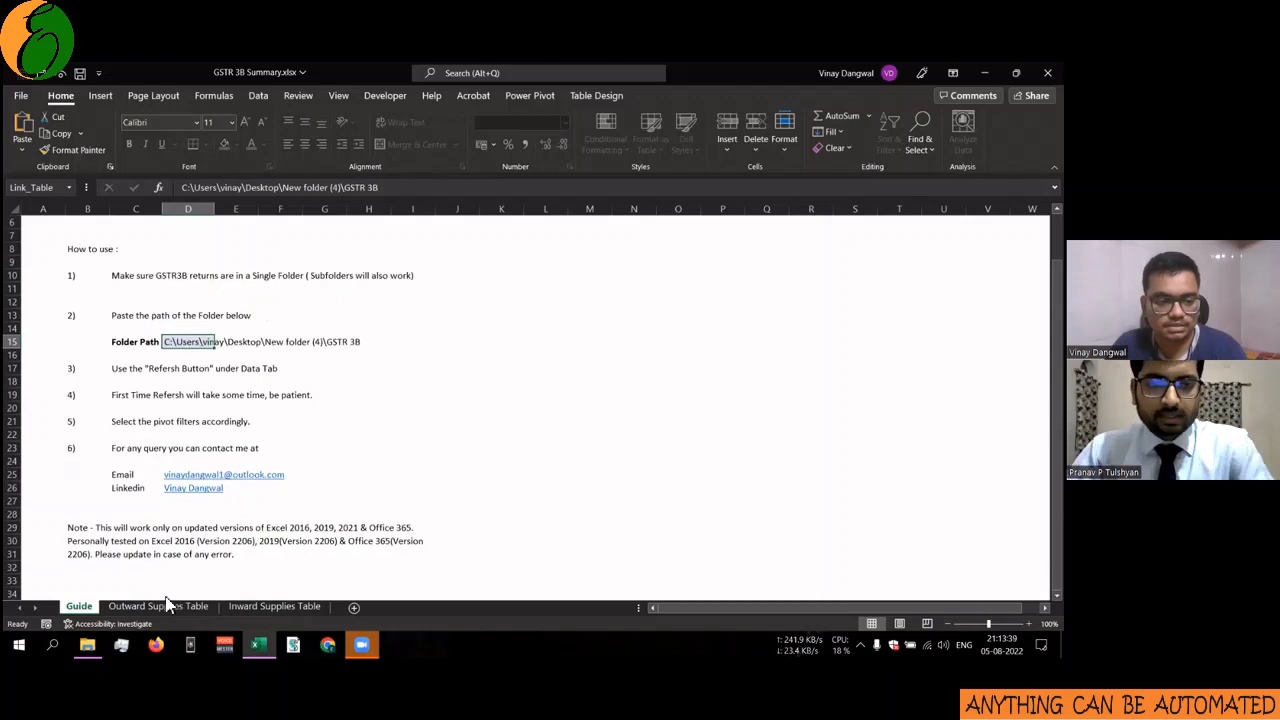
pyautogui.click(166, 606)
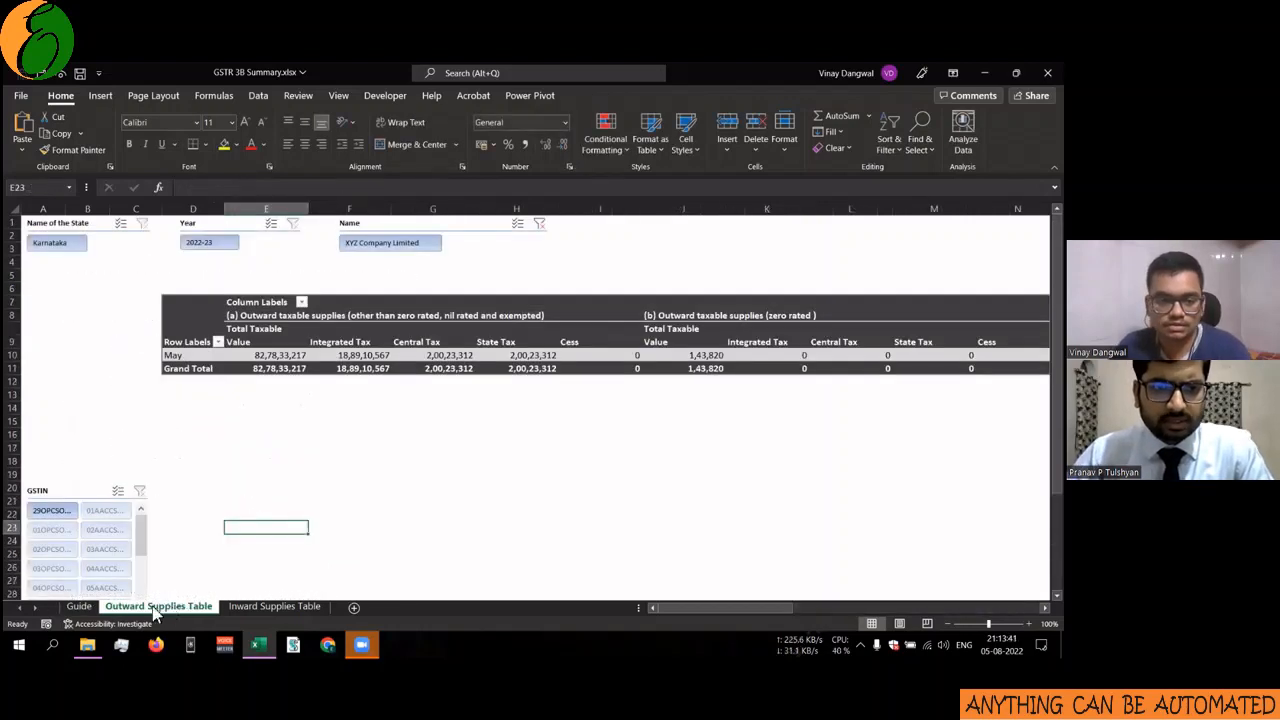
pyautogui.click(178, 436)
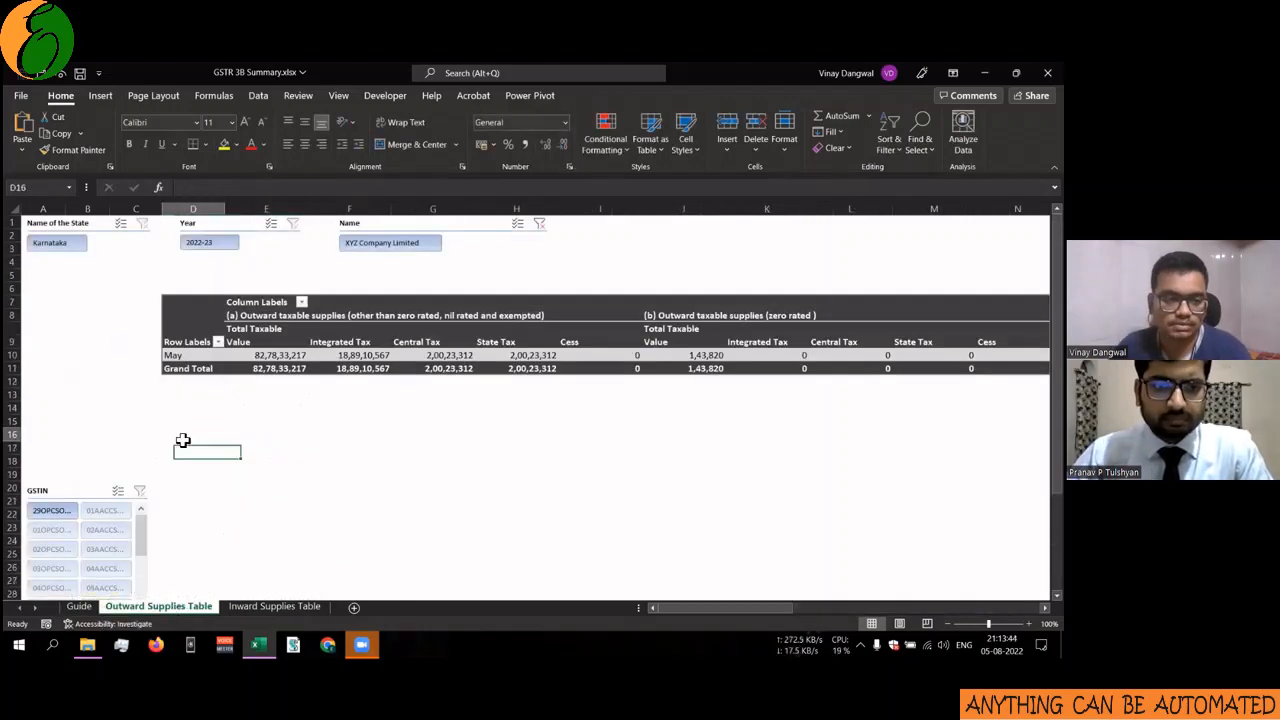
pyautogui.click(257, 96)
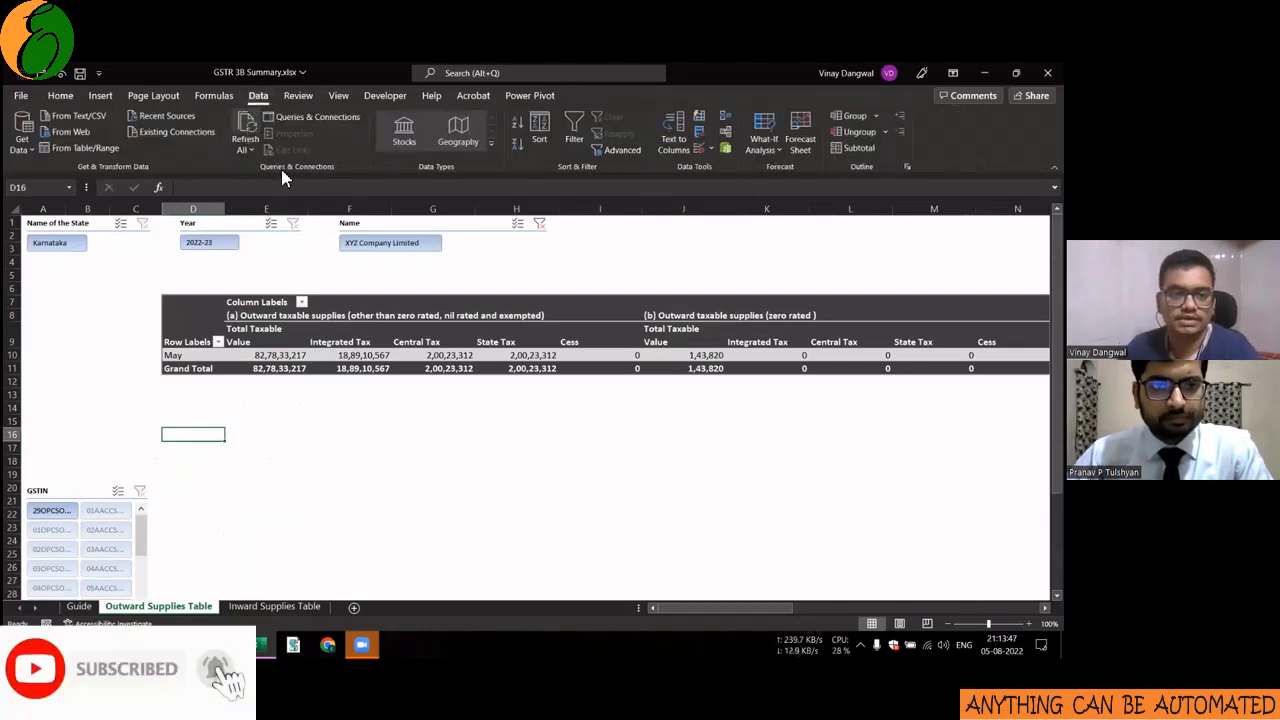
pyautogui.click(248, 128)
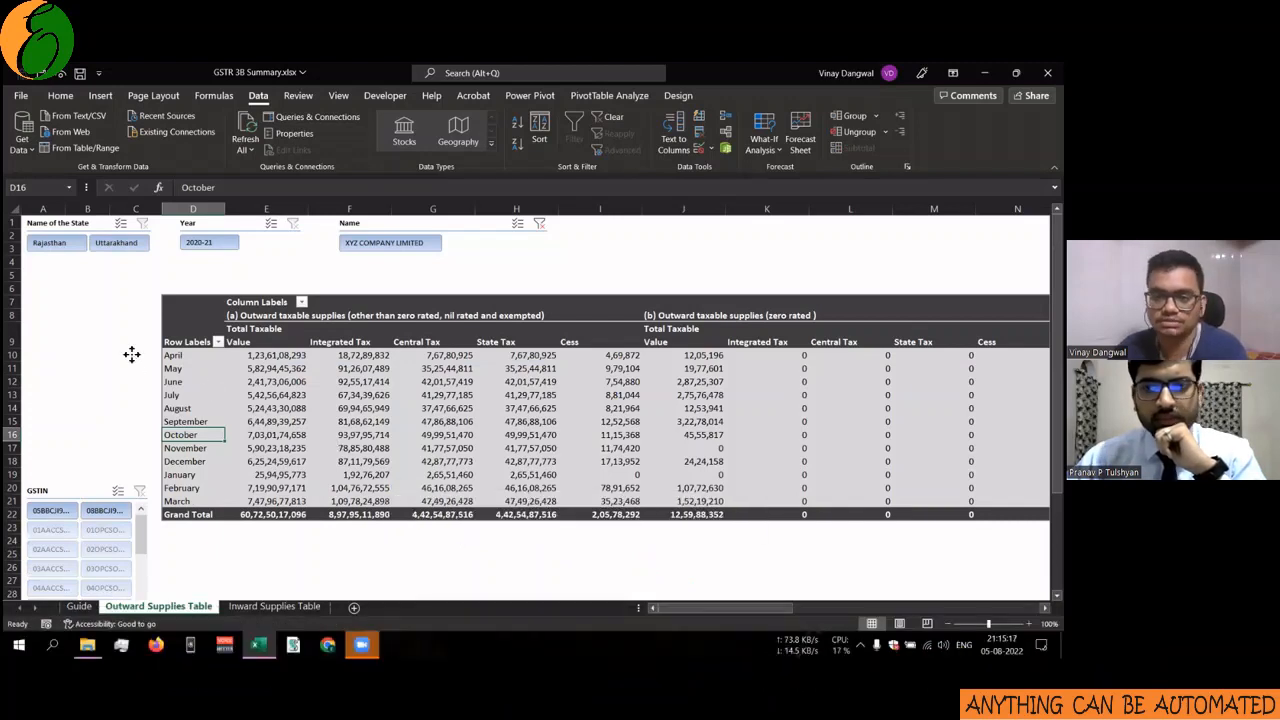
# Filter the outward supplies pivot table by state to Rajasthan, switch it to Uttarakhand, and clear the state filter.
pyautogui.click(132, 355)
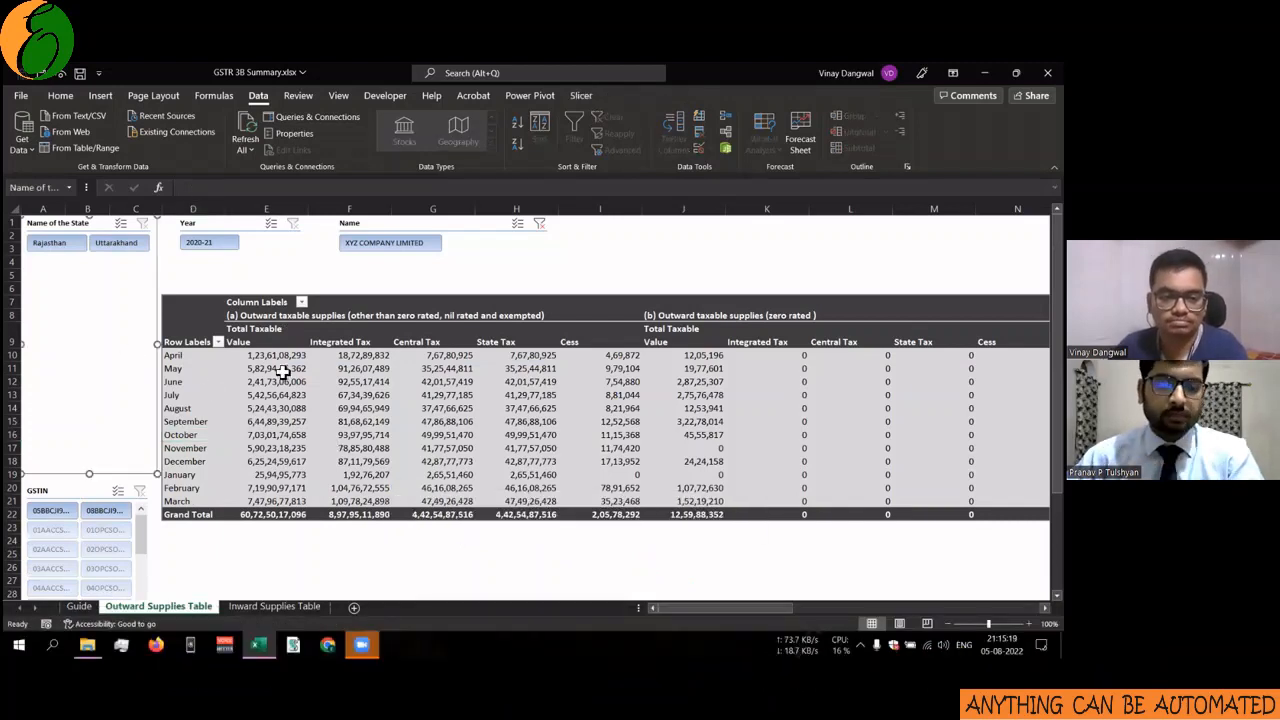
pyautogui.click(283, 395)
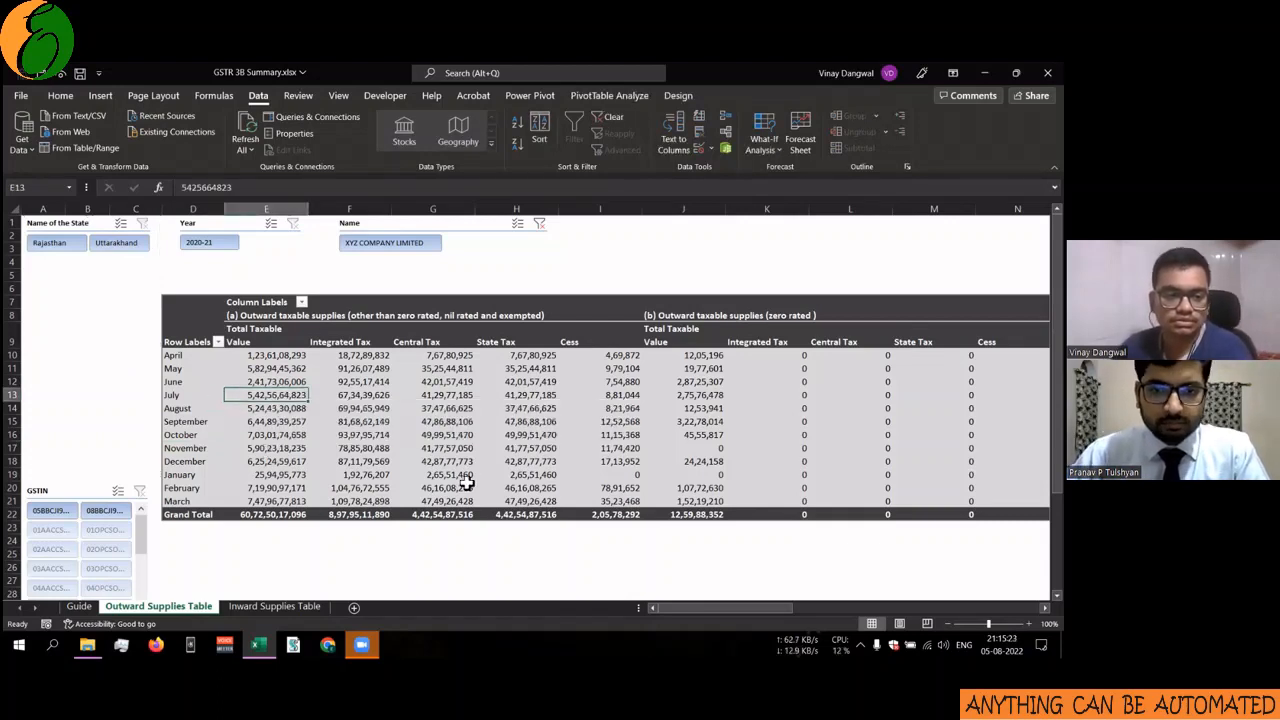
pyautogui.click(110, 328)
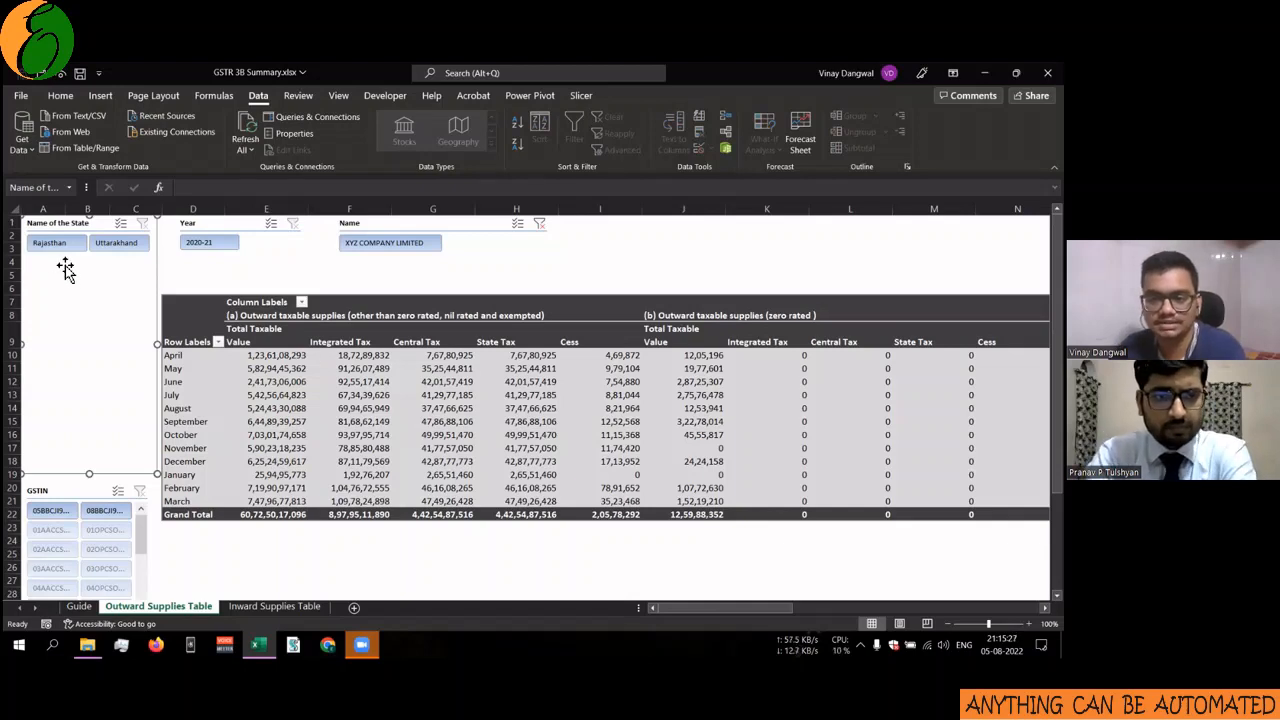
pyautogui.click(80, 246)
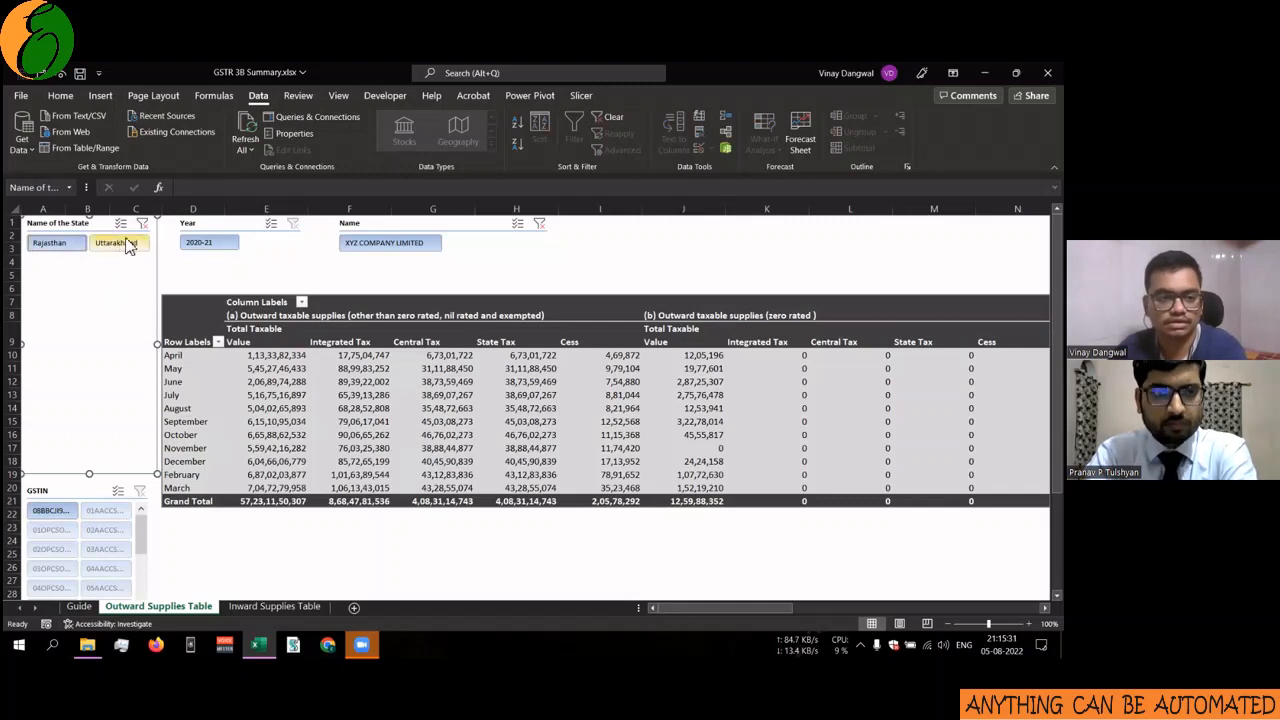
pyautogui.click(125, 243)
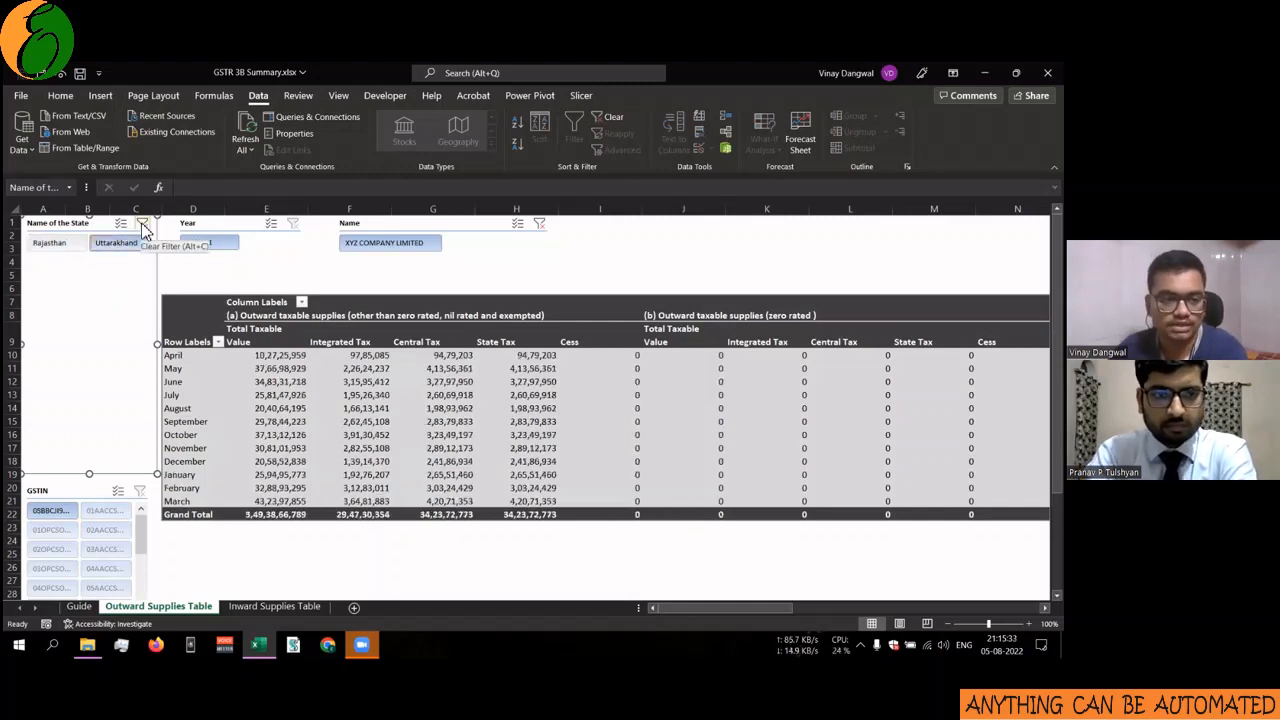
pyautogui.click(143, 227)
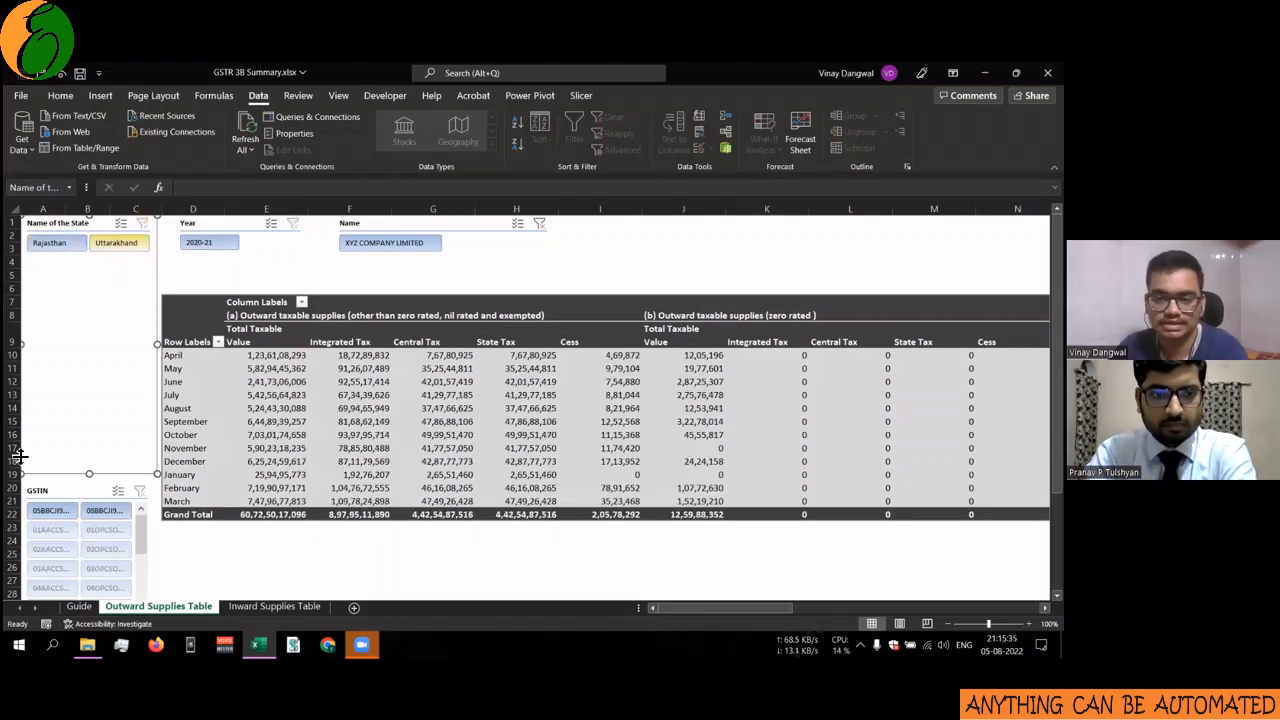
pyautogui.click(87, 492)
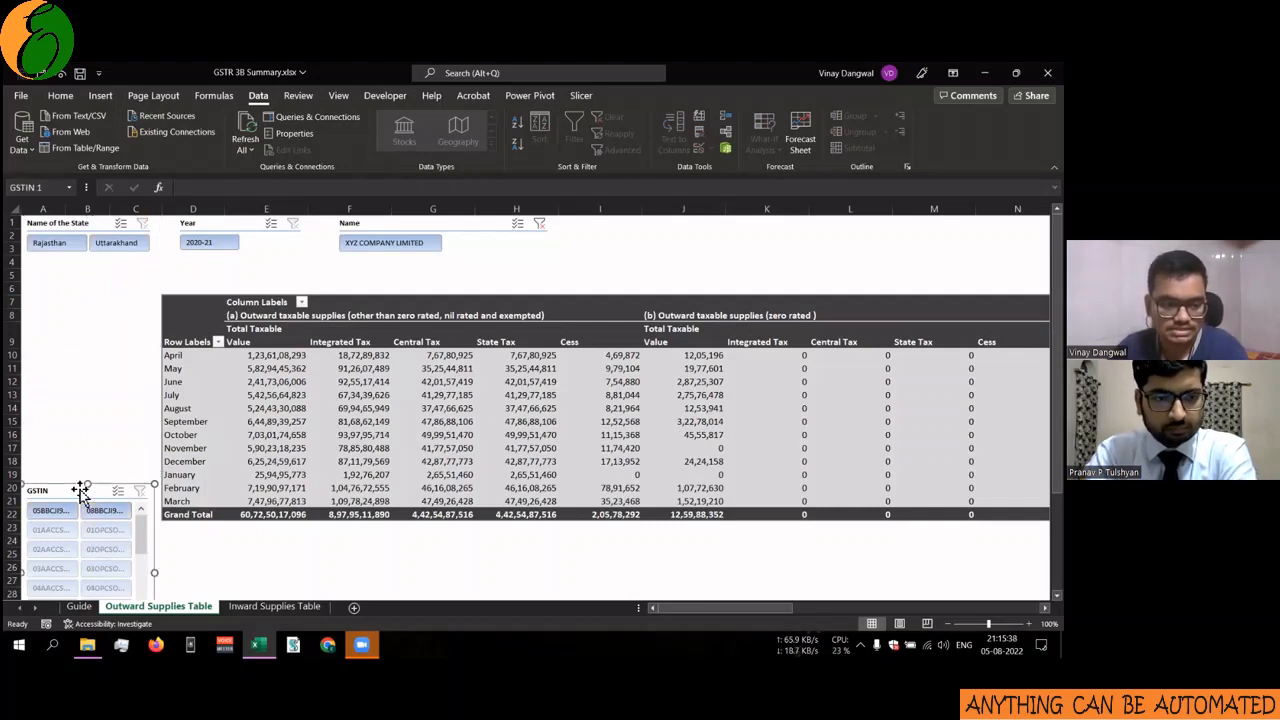
pyautogui.click(93, 385)
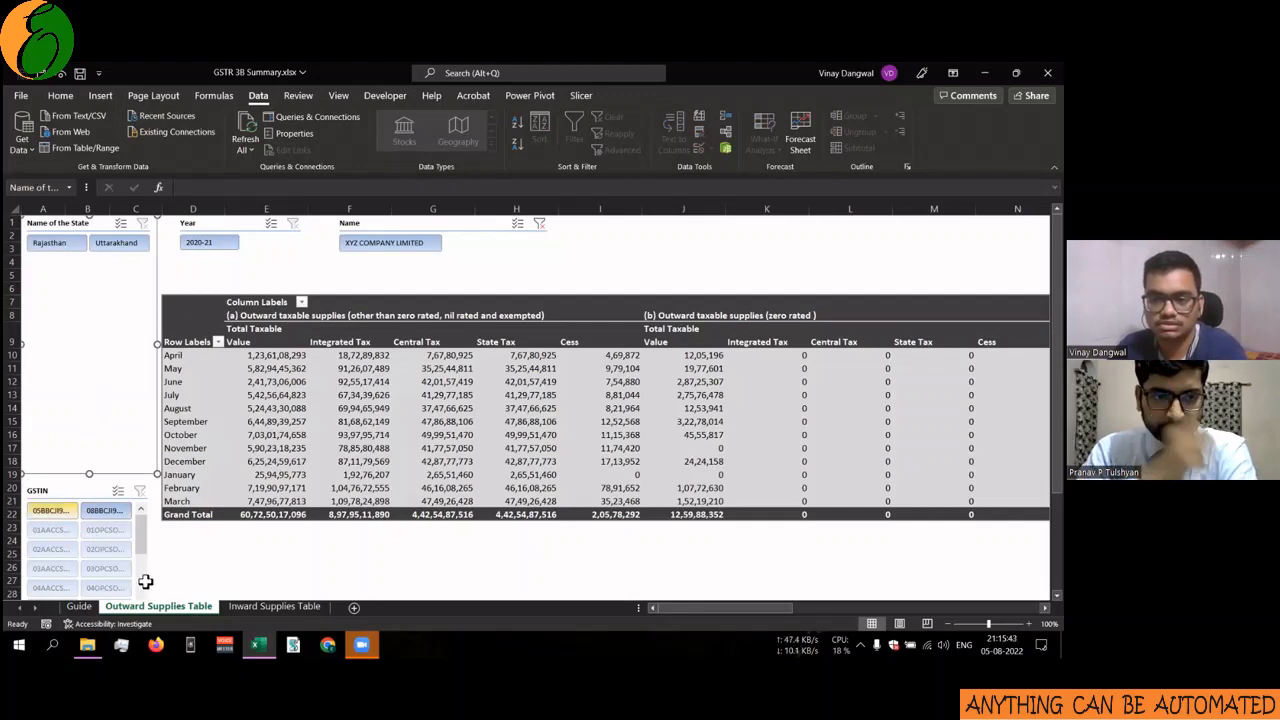
# Filter the outward supplies pivot table by state to Rajasthan and check the GSTIN slicer.
pyautogui.click(52, 244)
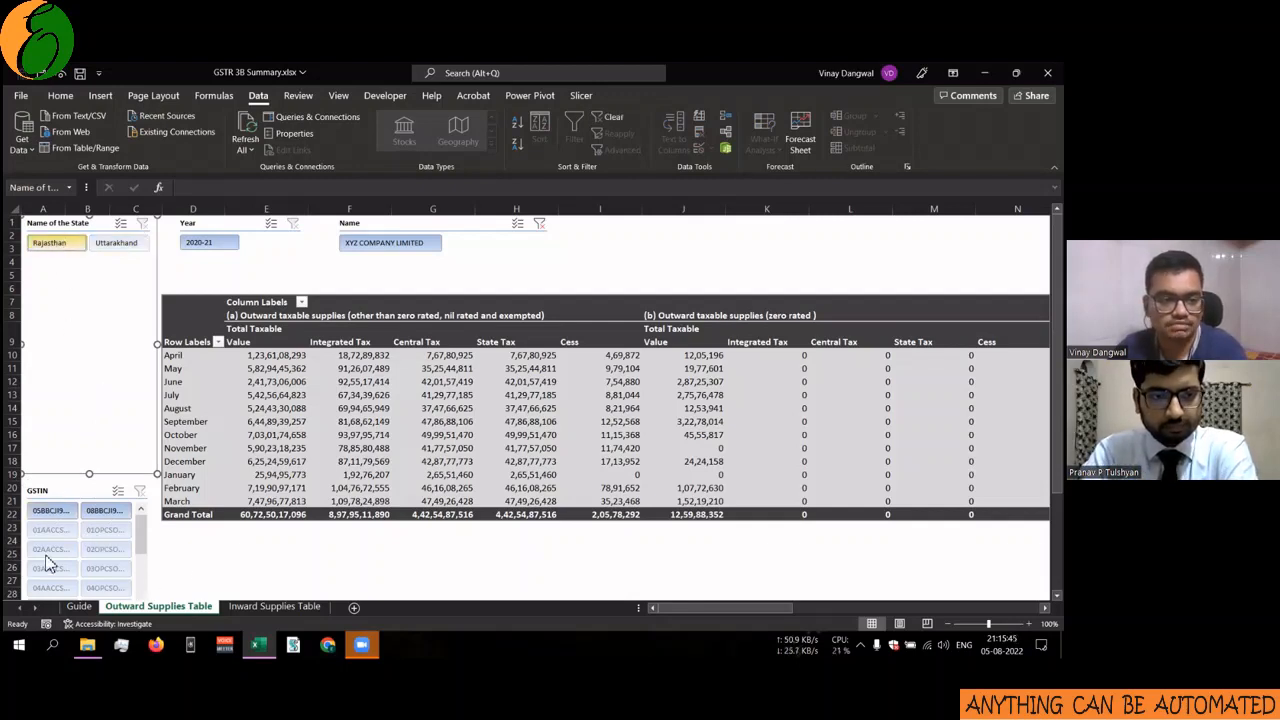
pyautogui.click(73, 487)
pyautogui.click(190, 288)
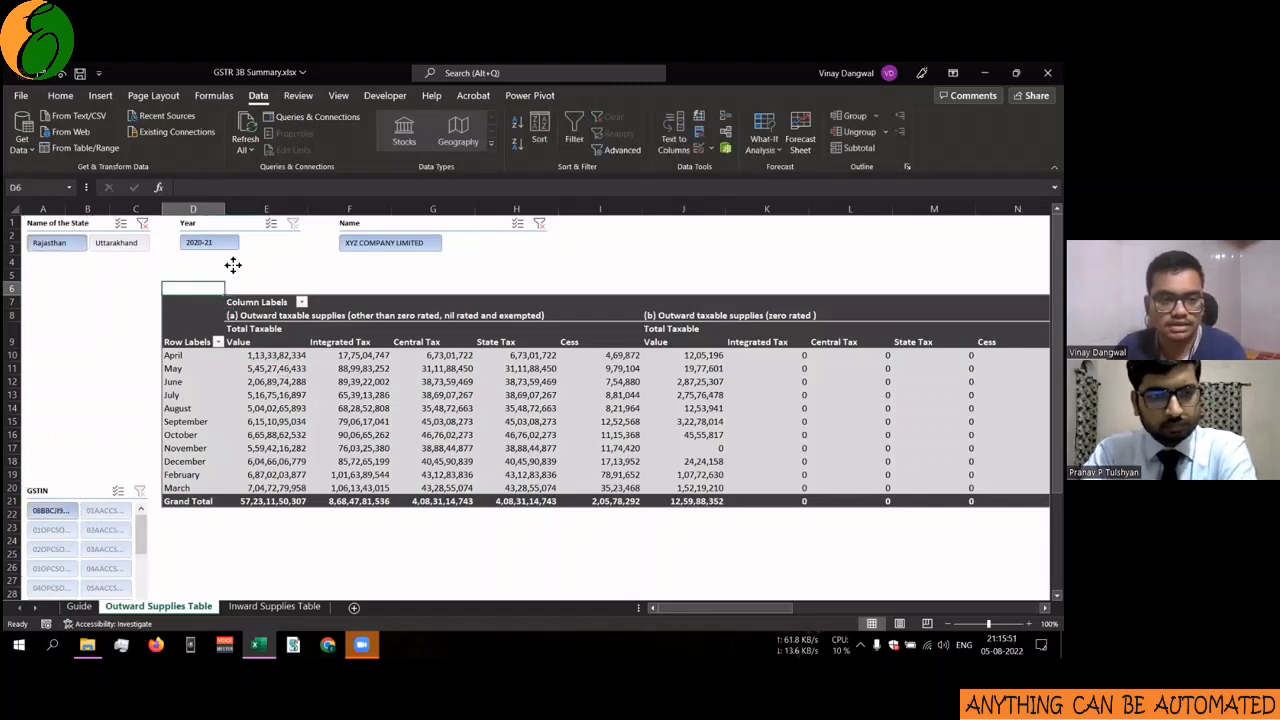
# Examine the Year and Name slicers, the month rows and the tax column headings of the outward supplies pivot table.
pyautogui.click(262, 256)
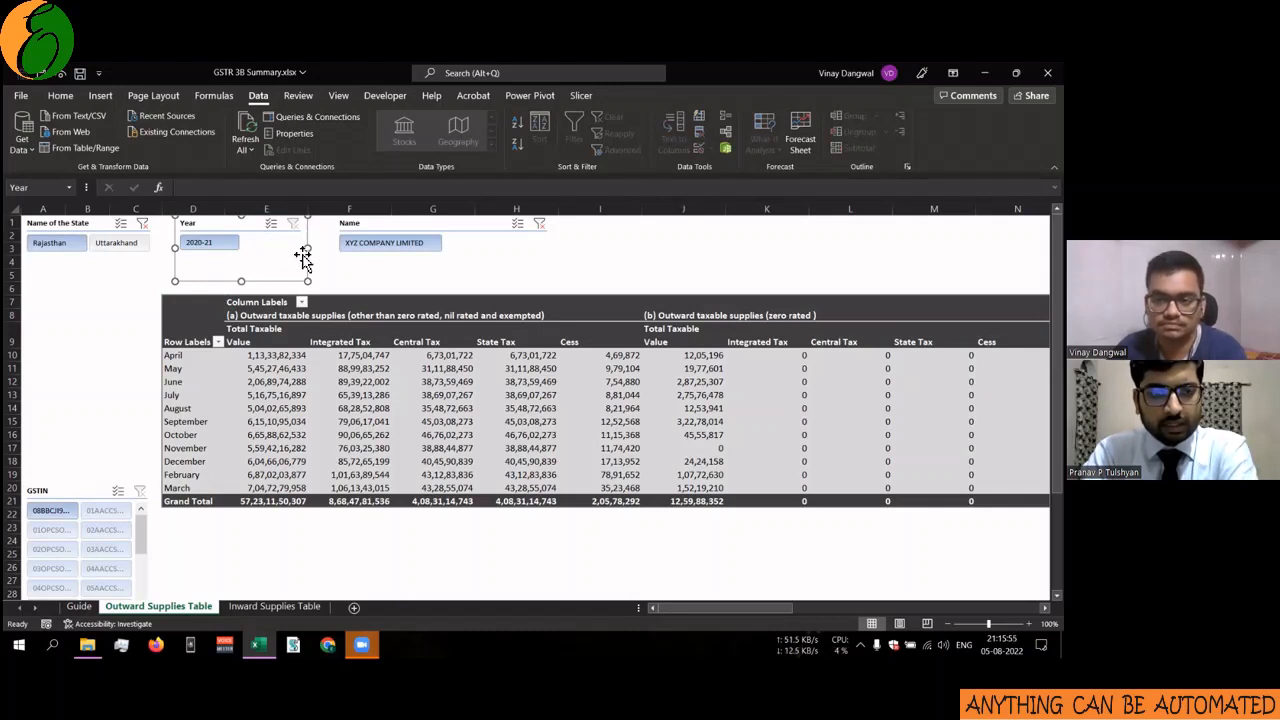
pyautogui.click(363, 265)
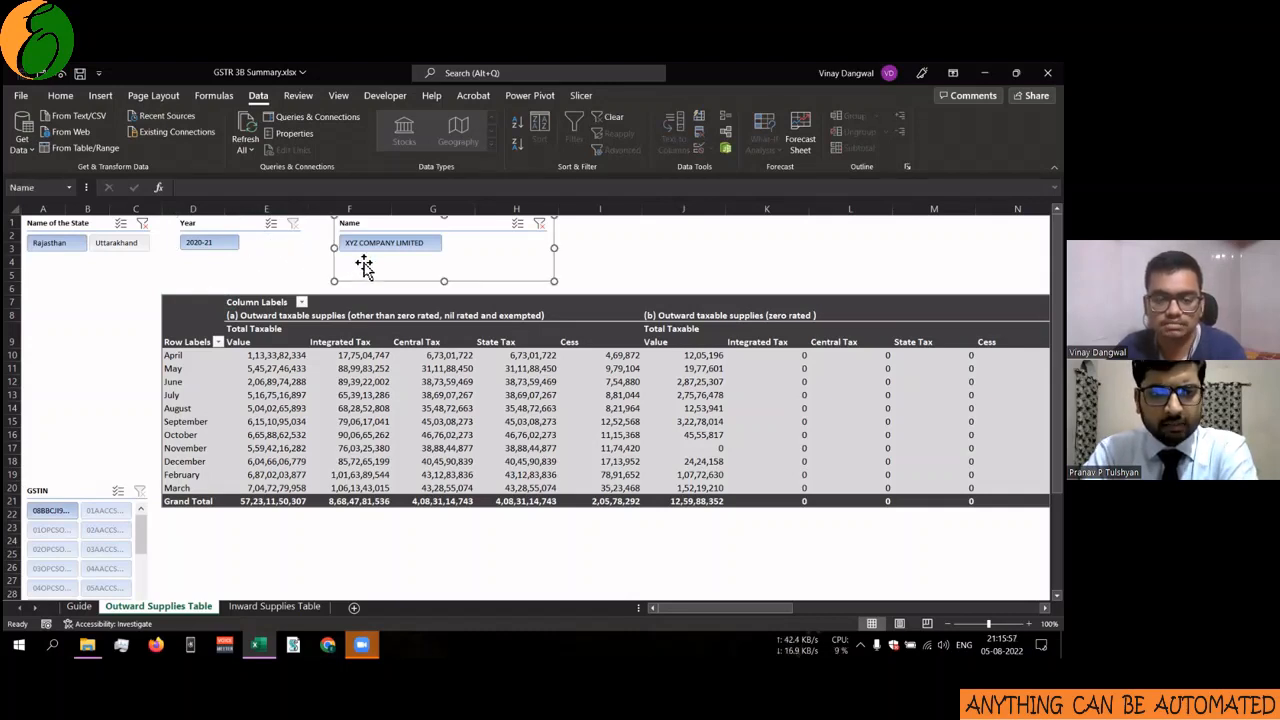
pyautogui.click(269, 266)
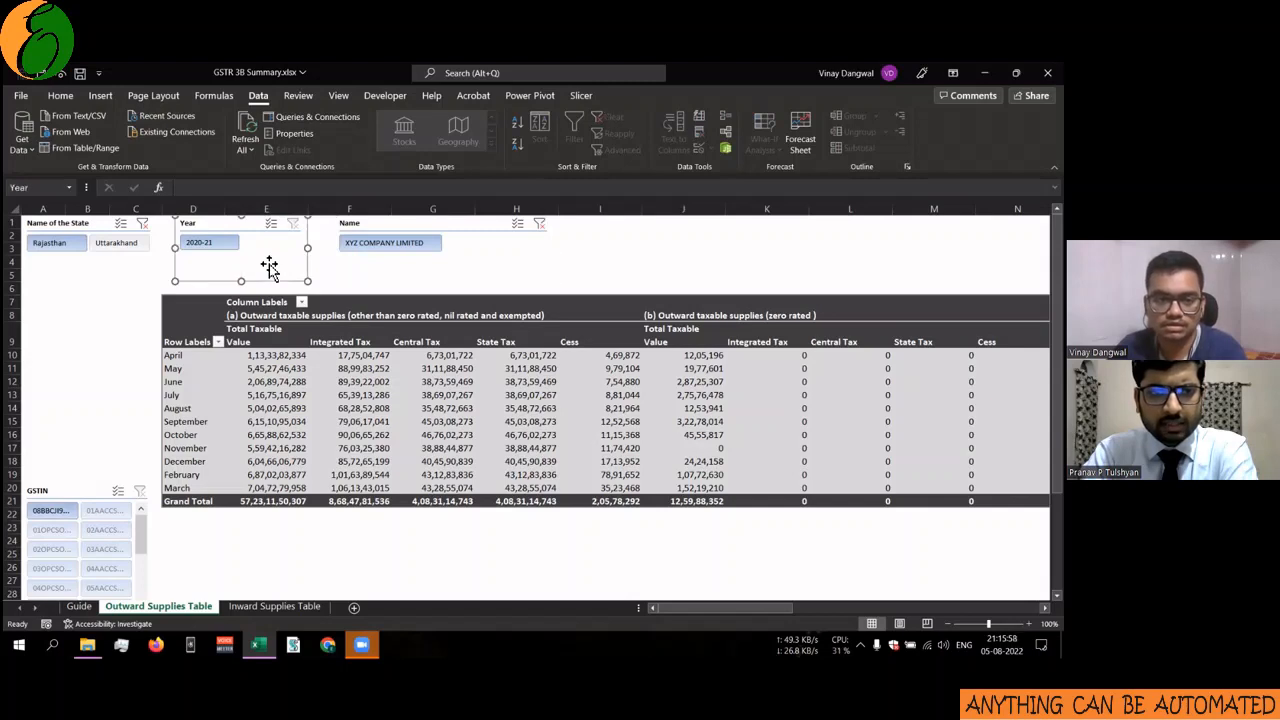
pyautogui.click(194, 356)
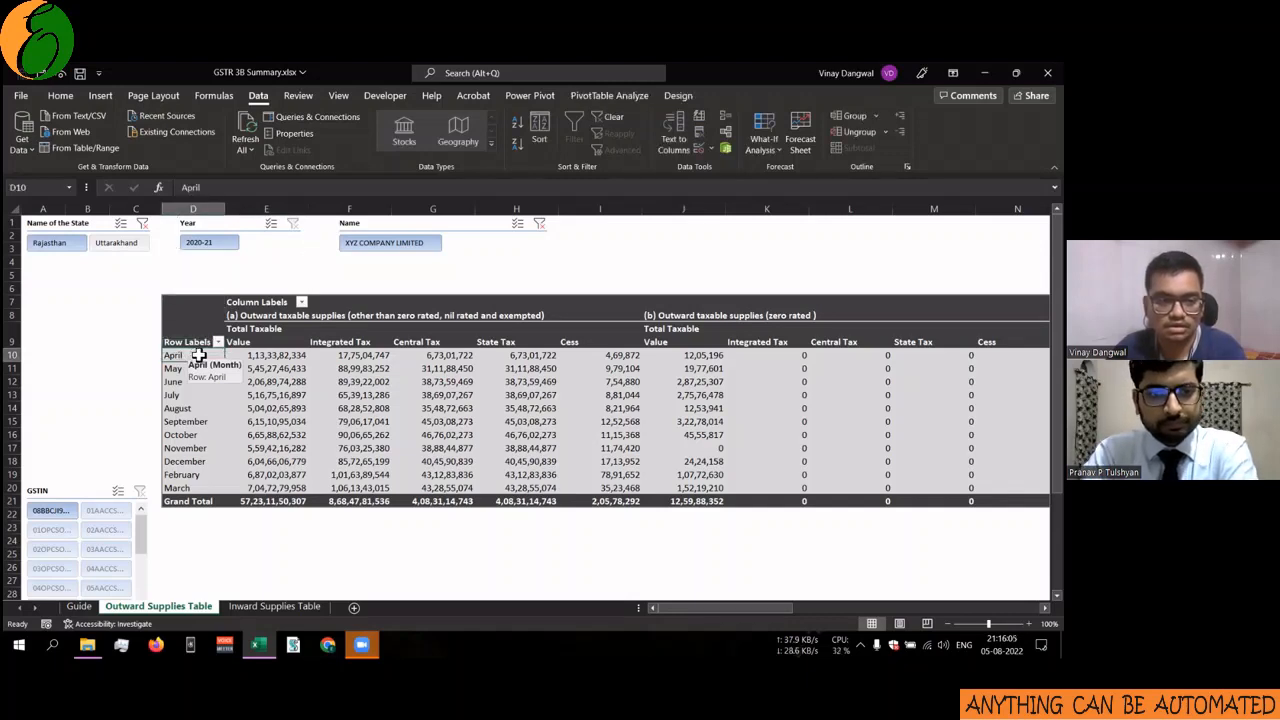
pyautogui.click(263, 278)
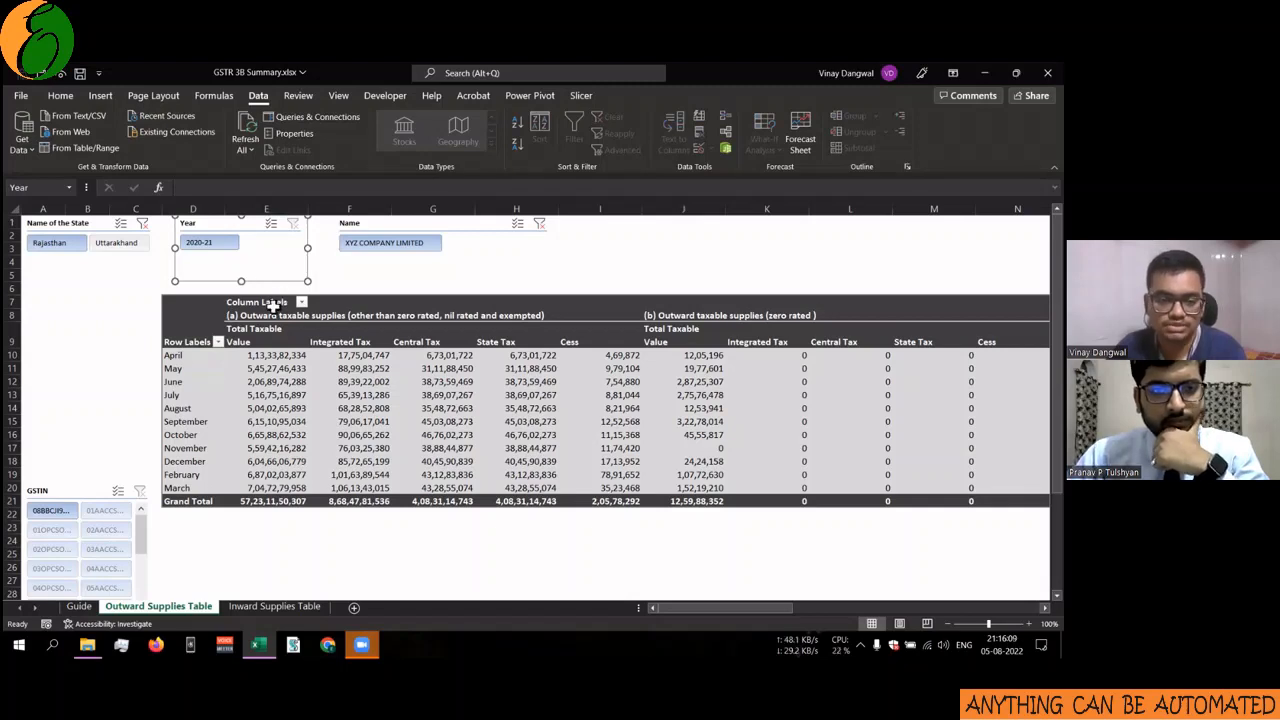
pyautogui.click(394, 272)
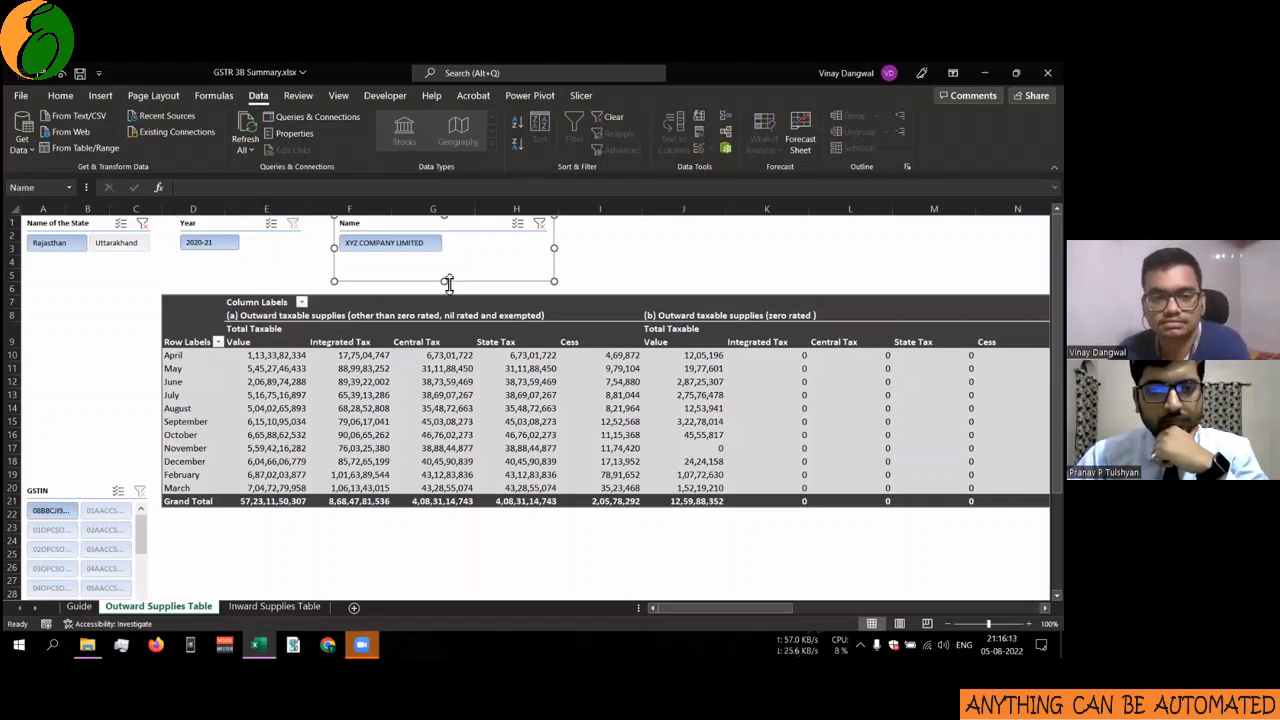
pyautogui.click(363, 354)
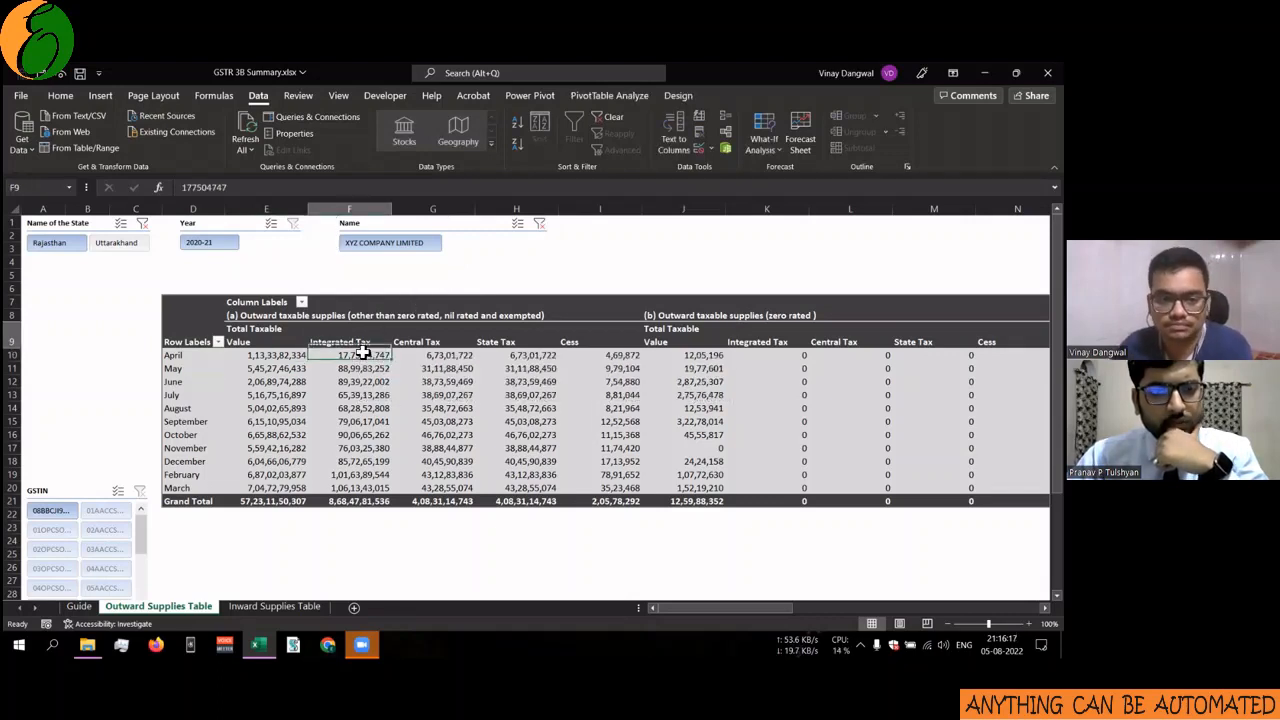
pyautogui.press('Up')
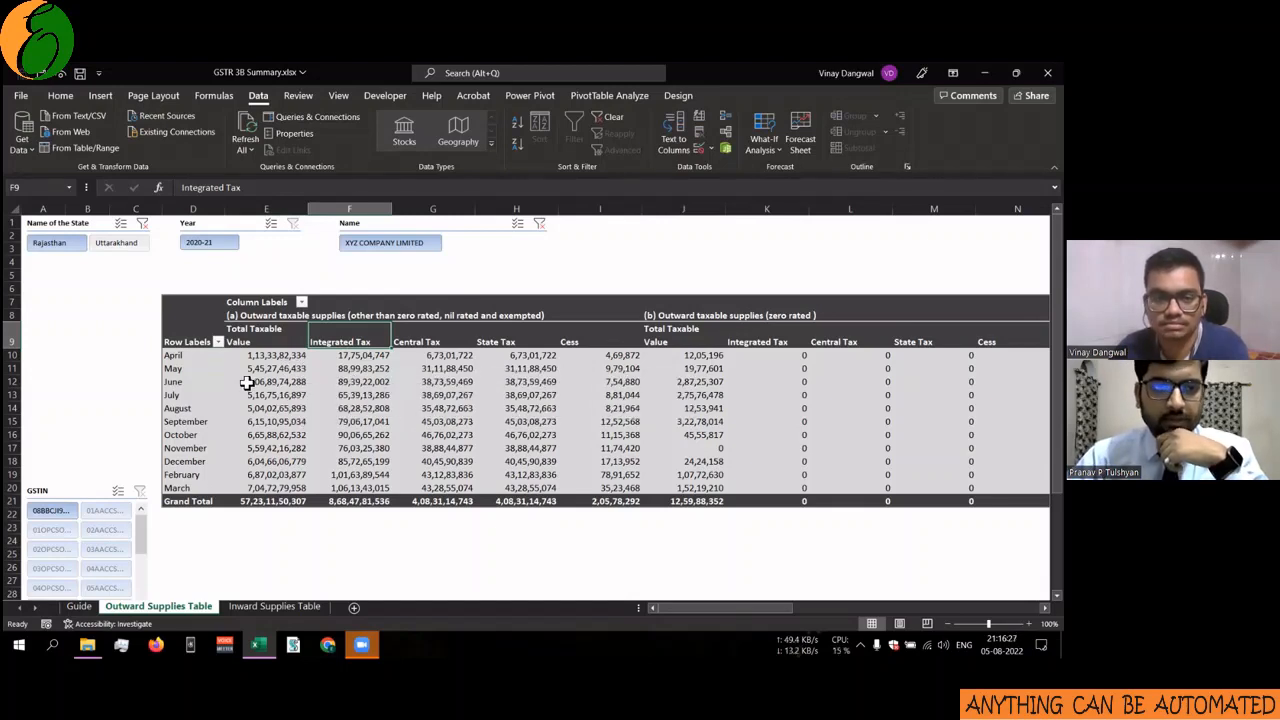
pyautogui.moveTo(246, 383)
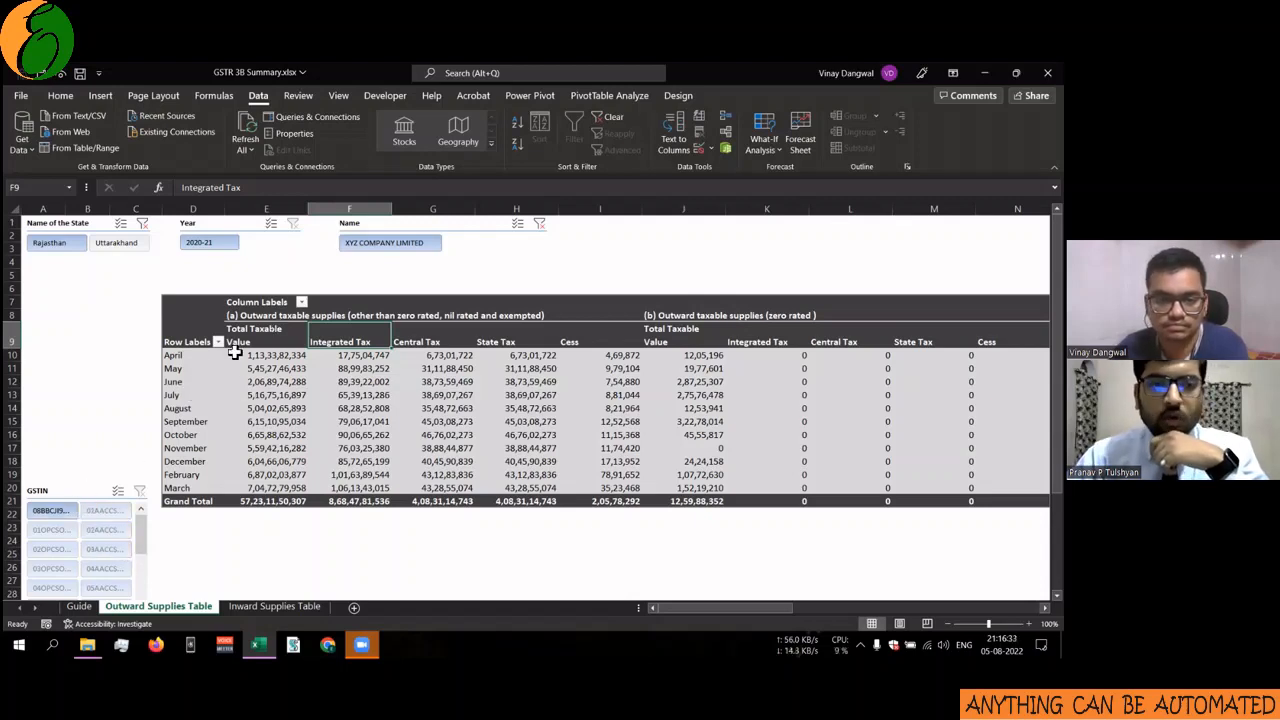
# View the first return PDF with state code 08 from the GSTR 3B folder, close it and go back to the workbook.
pyautogui.moveTo(87, 645)
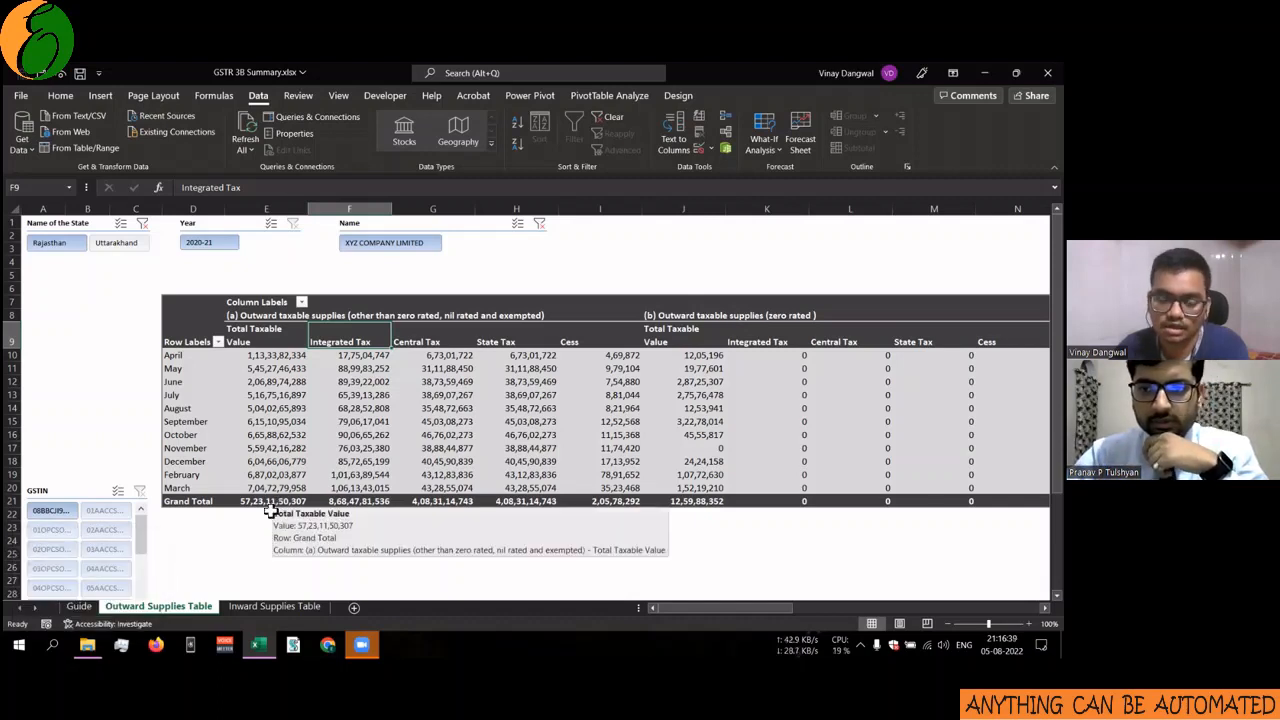
pyautogui.hotkey('alt', 'Tab')
pyautogui.doubleClick(273, 243)
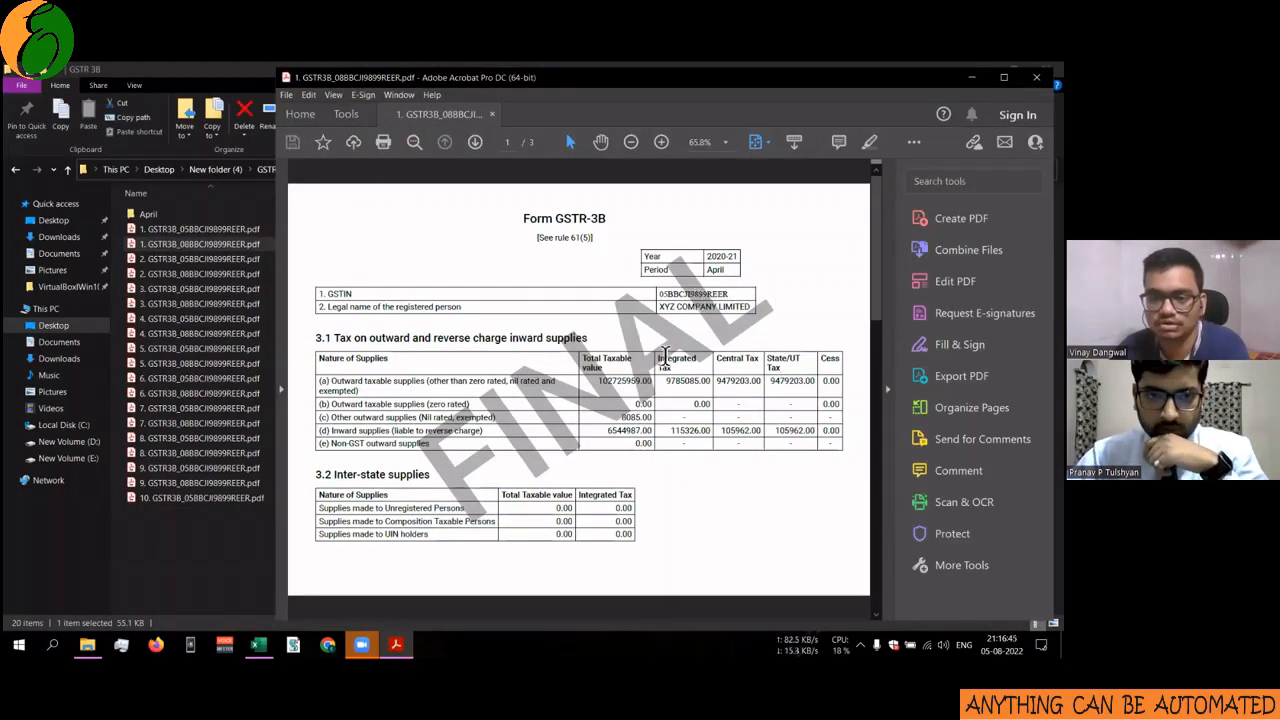
pyautogui.scroll(-3, 690, 395)
pyautogui.scroll(3, 690, 390)
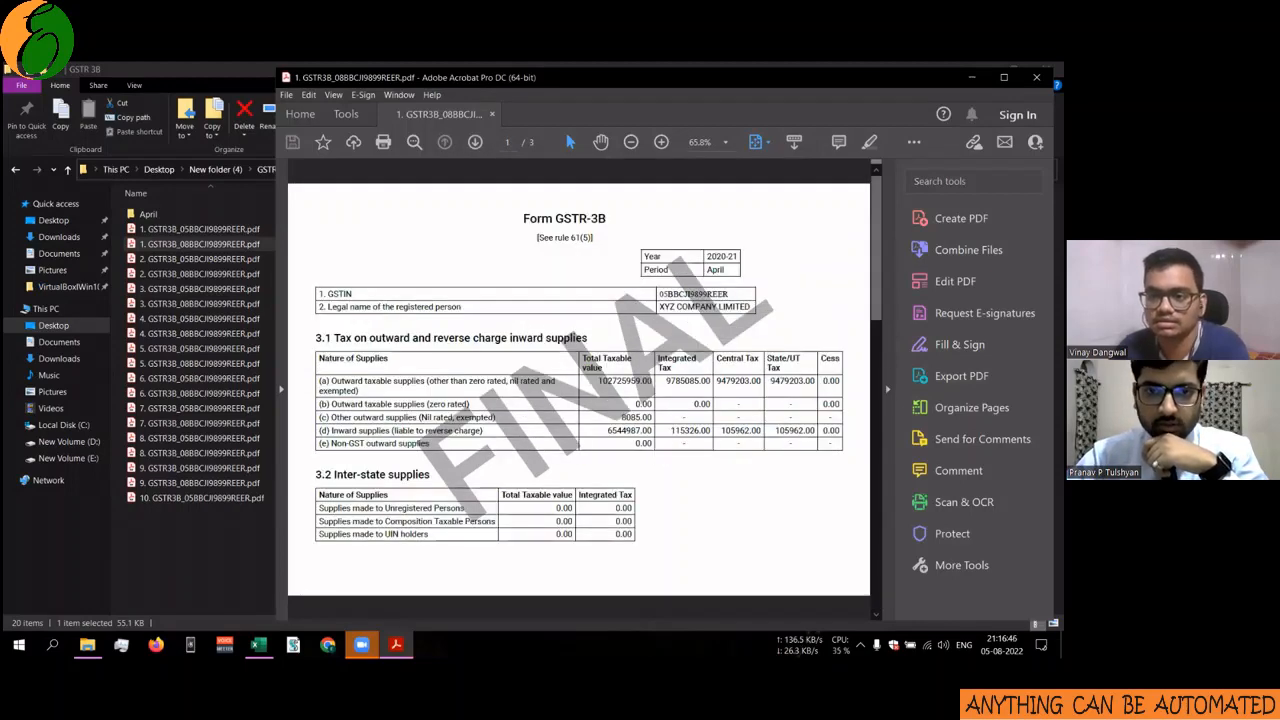
pyautogui.hotkey('alt', 'F4')
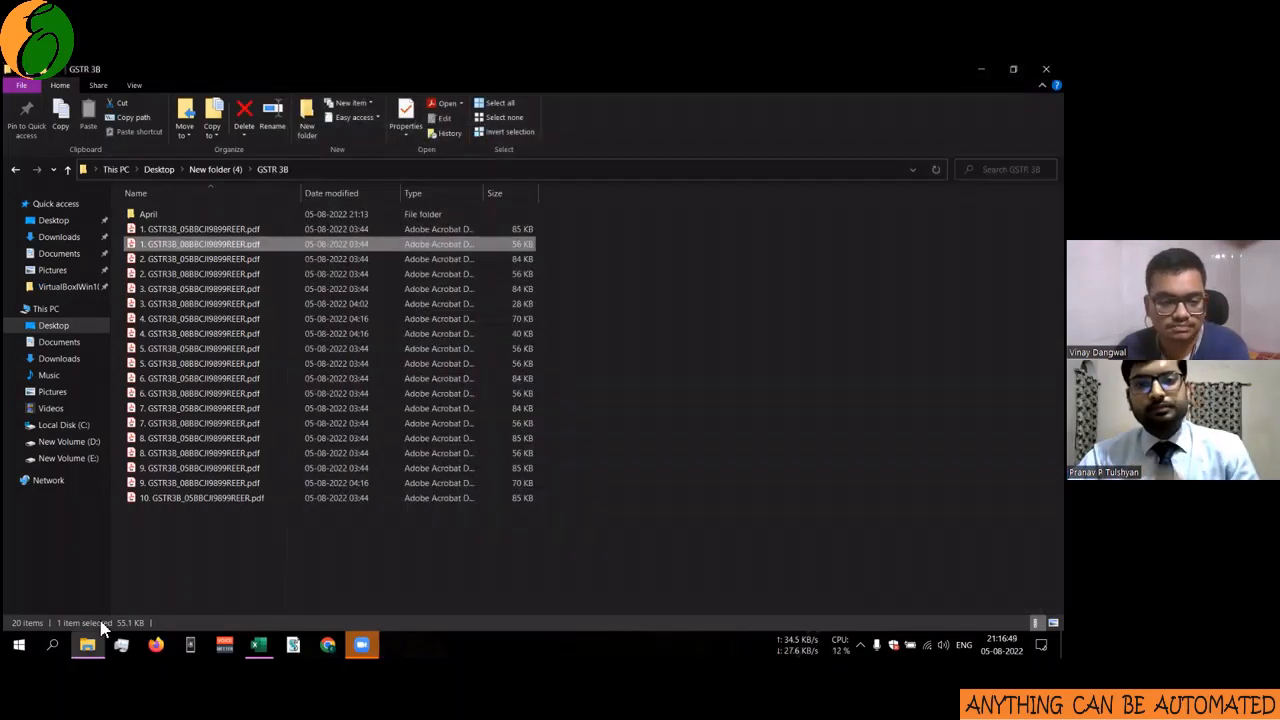
pyautogui.click(87, 645)
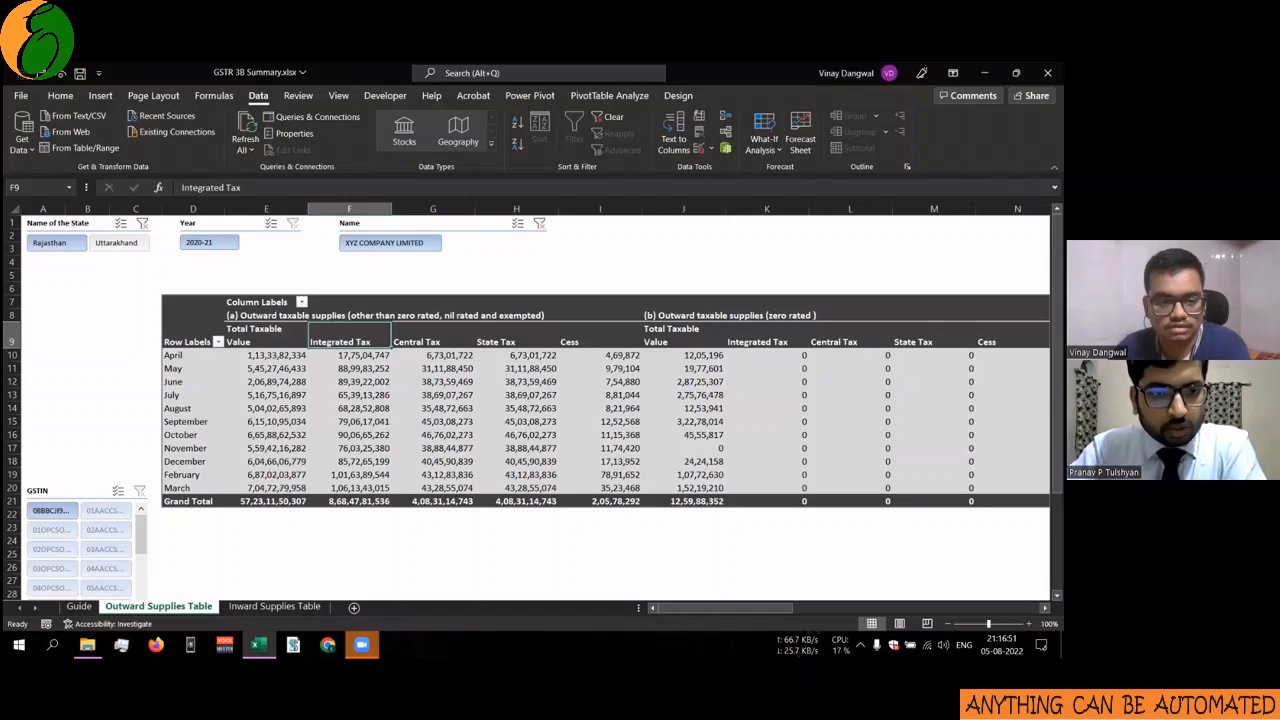
# Reopen the first return PDF with state code 08 from the GSTR 3B folder and select the section 3.1 heading text.
pyautogui.hotkey('alt', 'Tab')
pyautogui.doubleClick(295, 243)
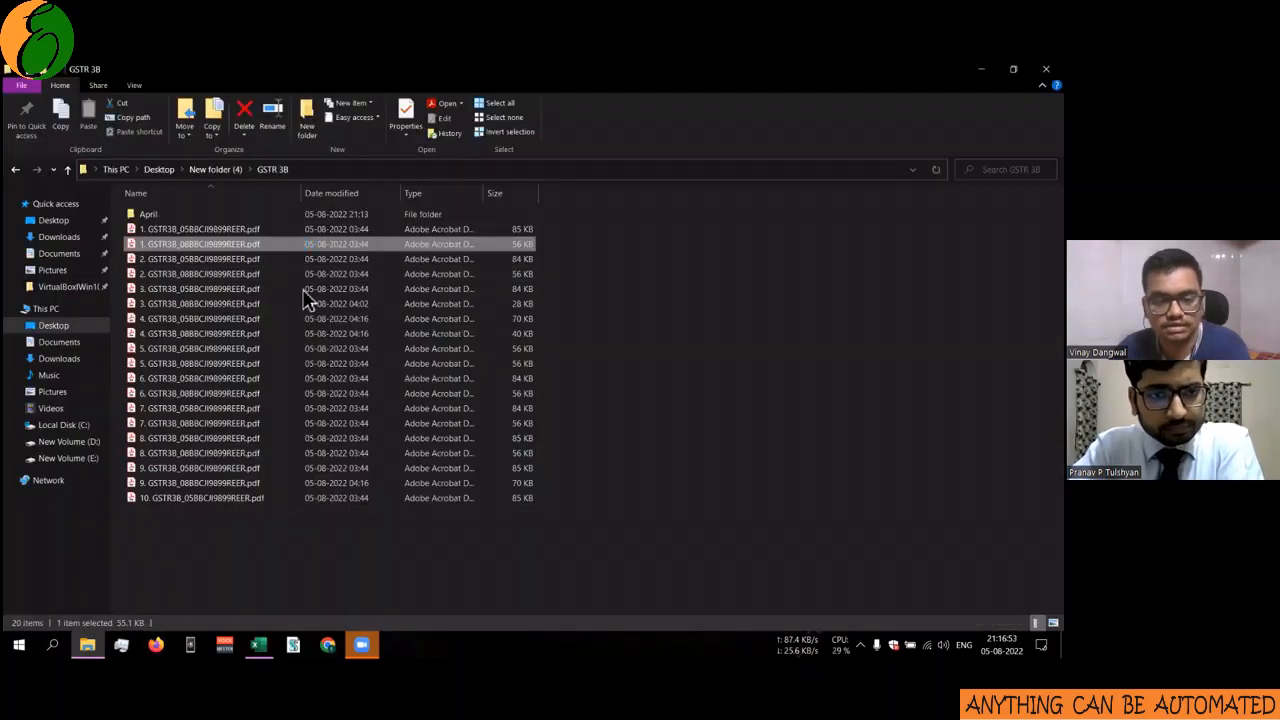
pyautogui.moveTo(317, 338); pyautogui.dragTo(503, 341)
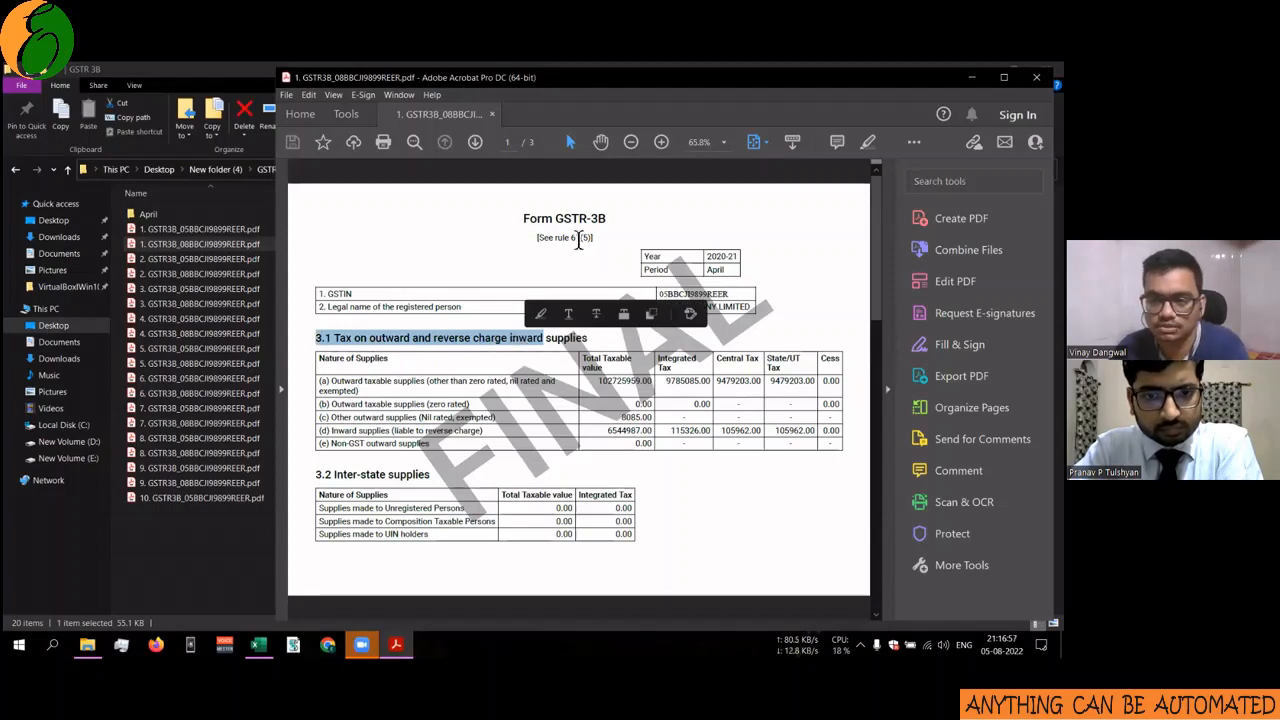
# Switch to the GSTR 3B Summary workbook in Excel and examine supply categories (a) to (e) across the outward supplies pivot table.
pyautogui.click(258, 644)
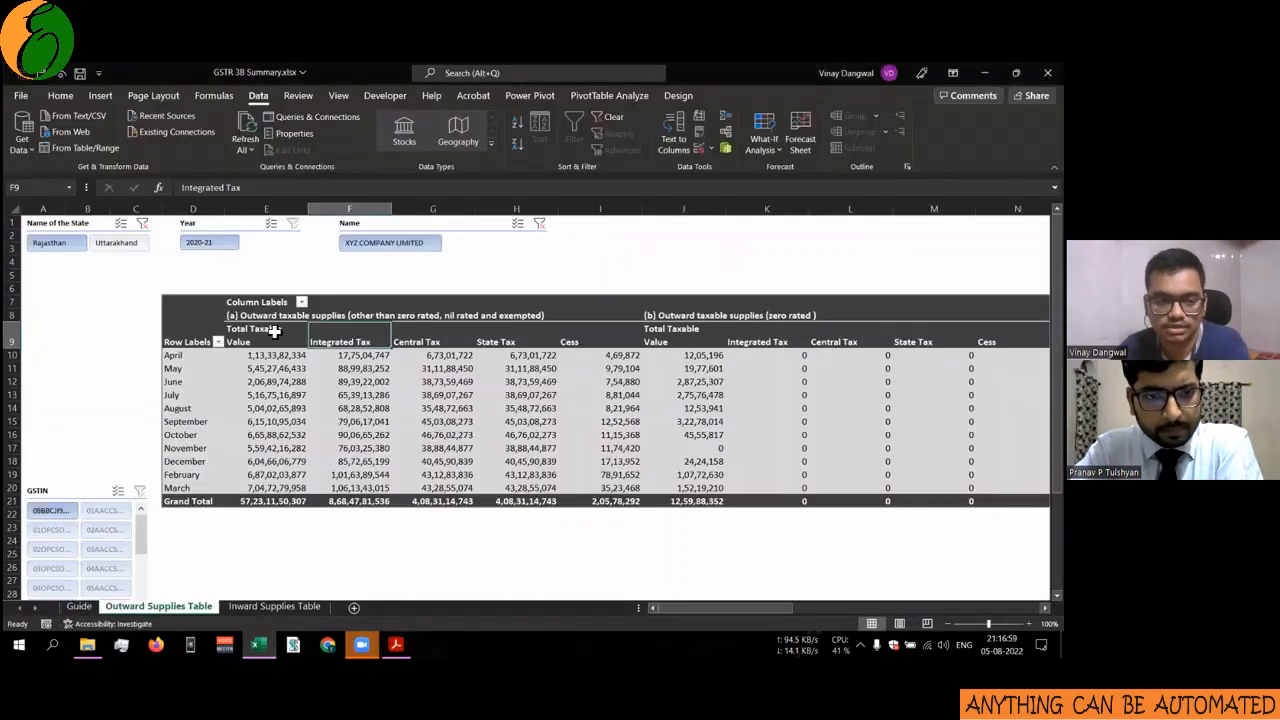
pyautogui.click(280, 323)
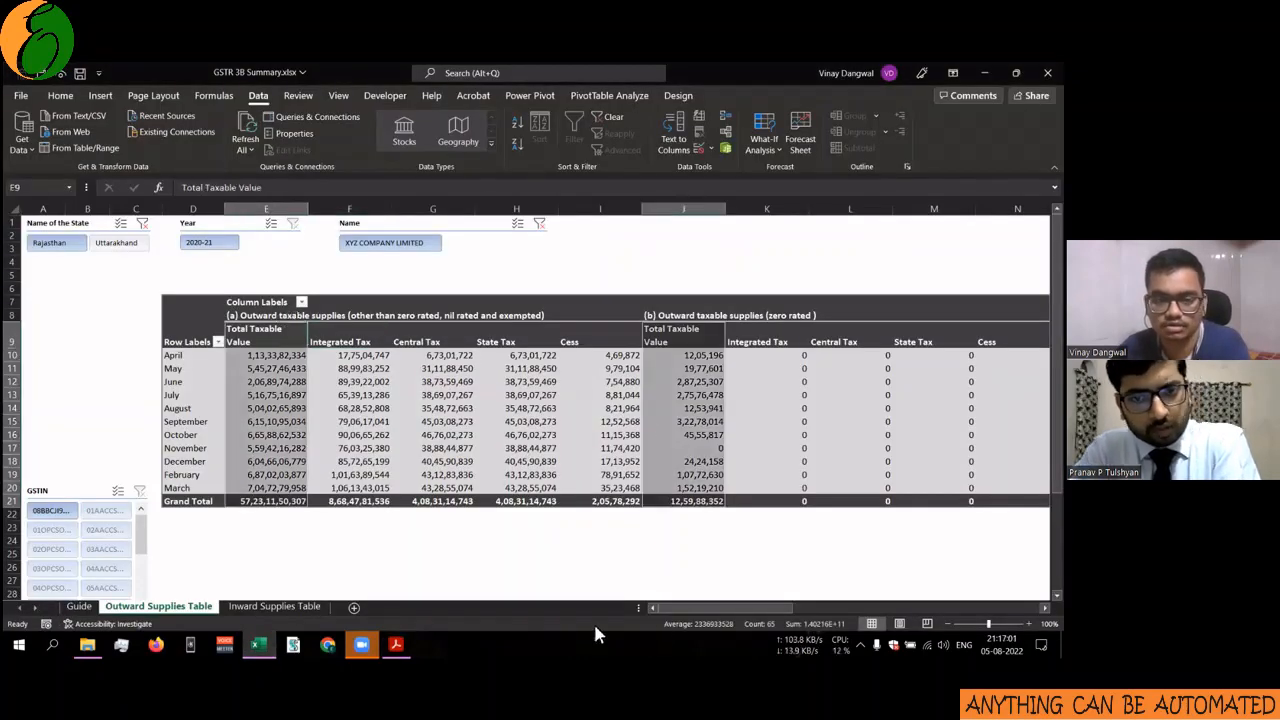
pyautogui.hscroll(2, 233, 316)
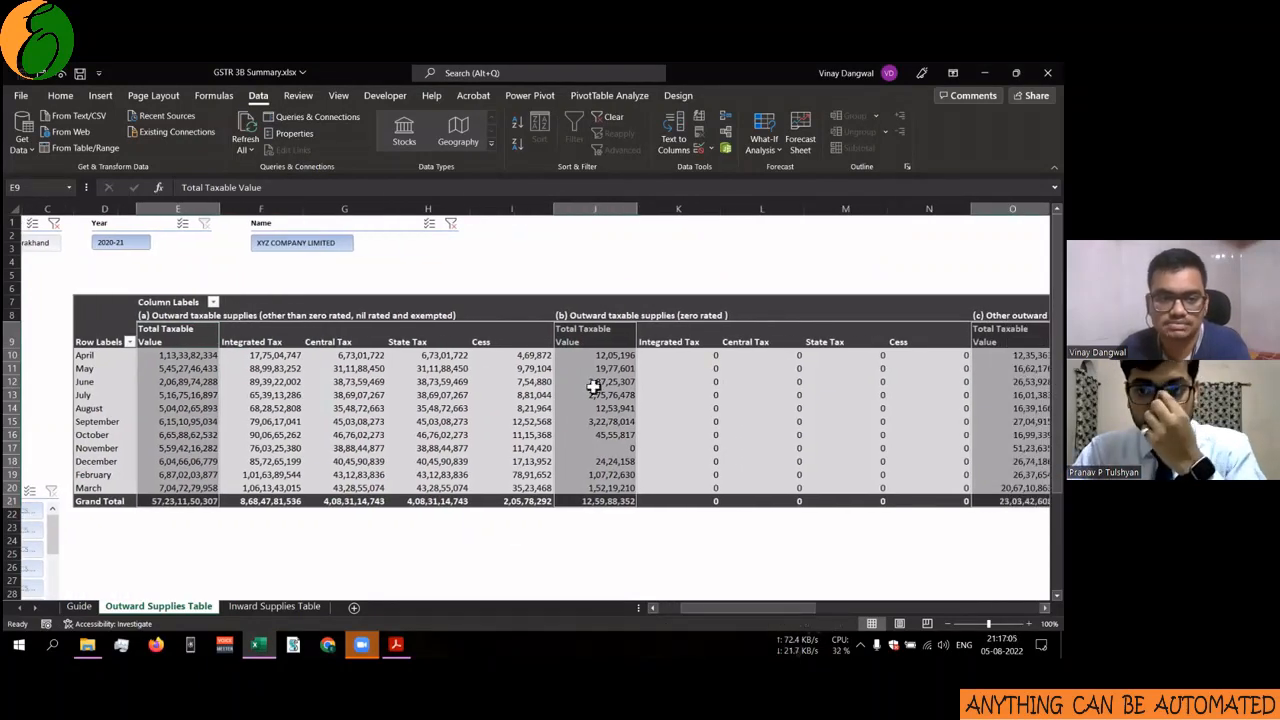
pyautogui.click(688, 420)
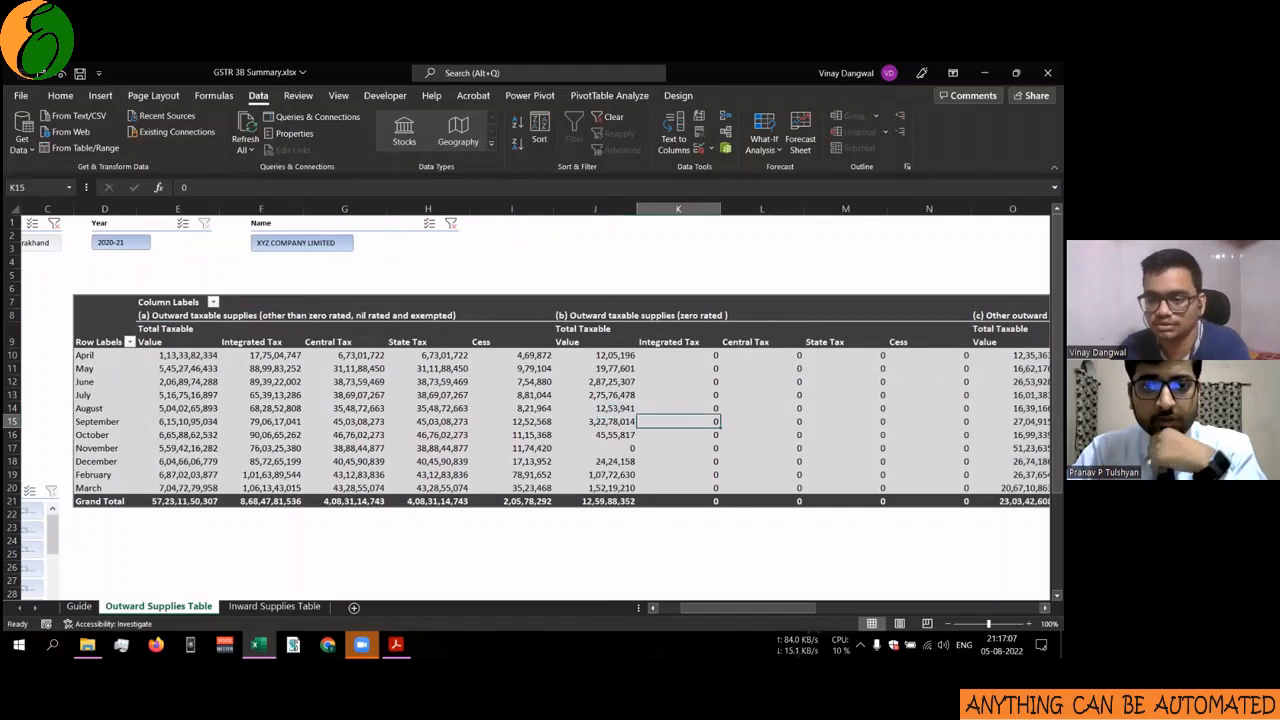
pyautogui.hscroll(3, 534, 400)
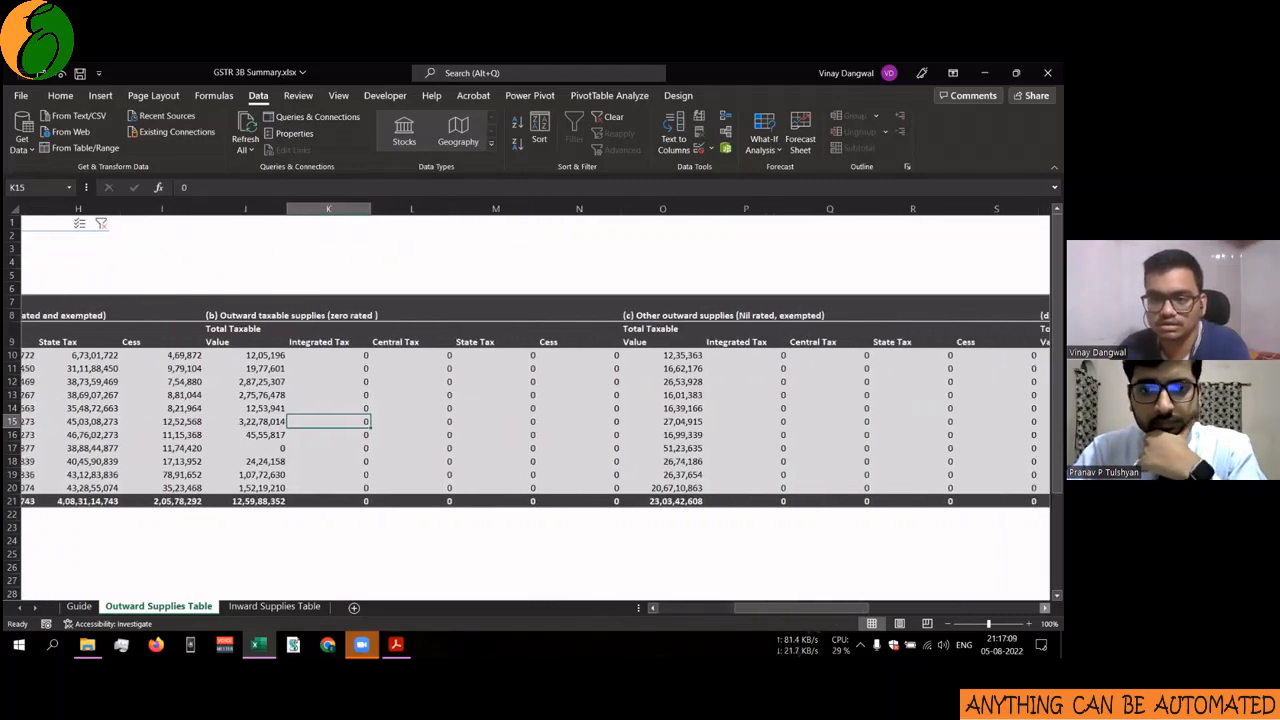
pyautogui.hscroll(3, 604, 346)
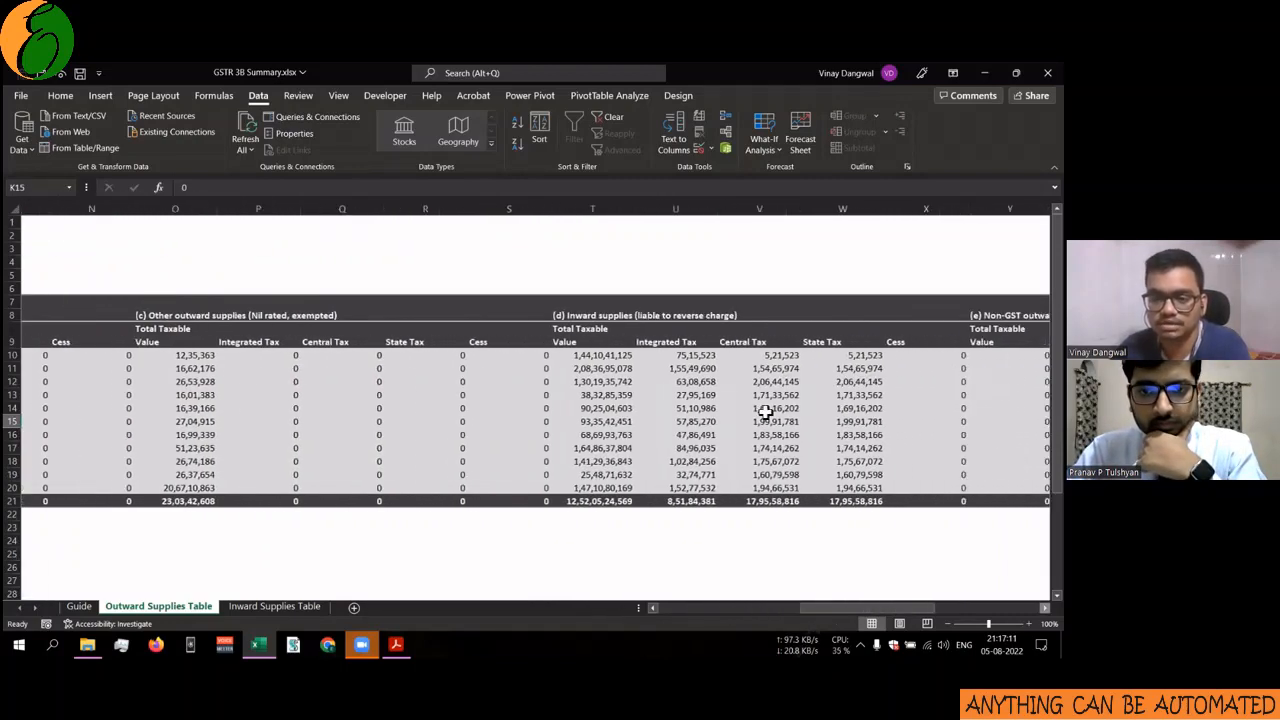
pyautogui.hscroll(1, 705, 528)
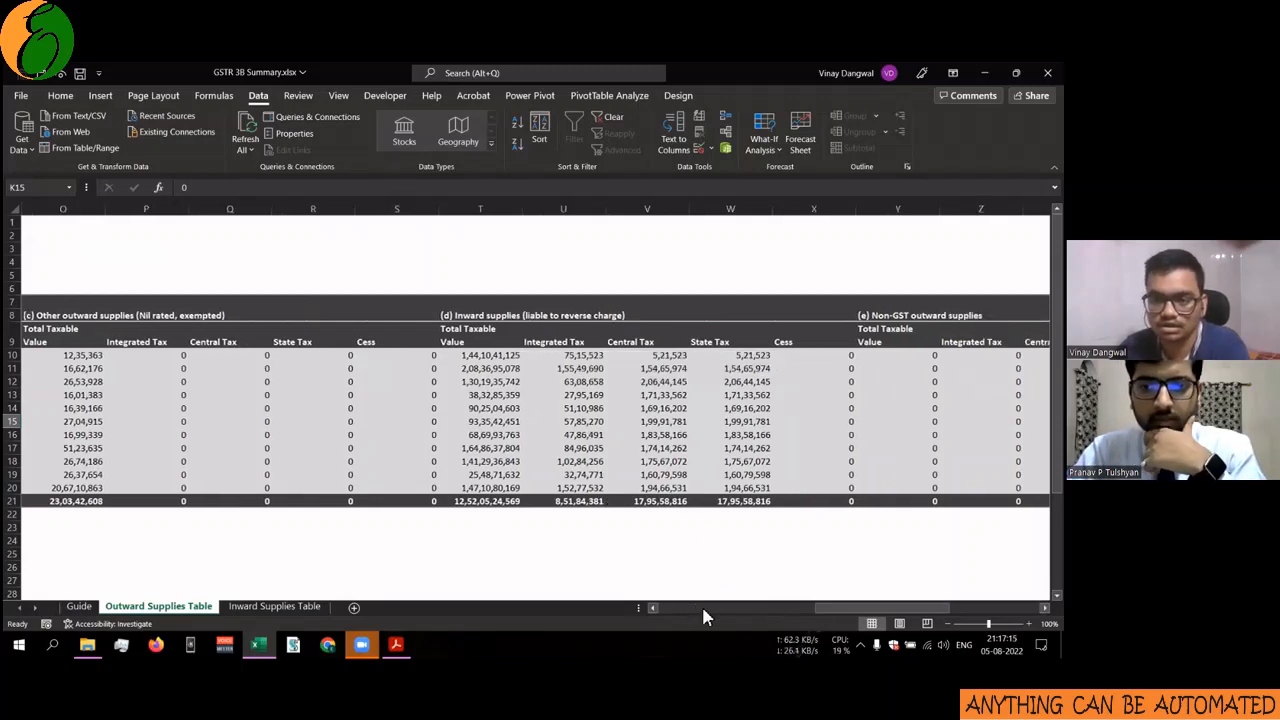
pyautogui.hscroll(-10, 708, 606)
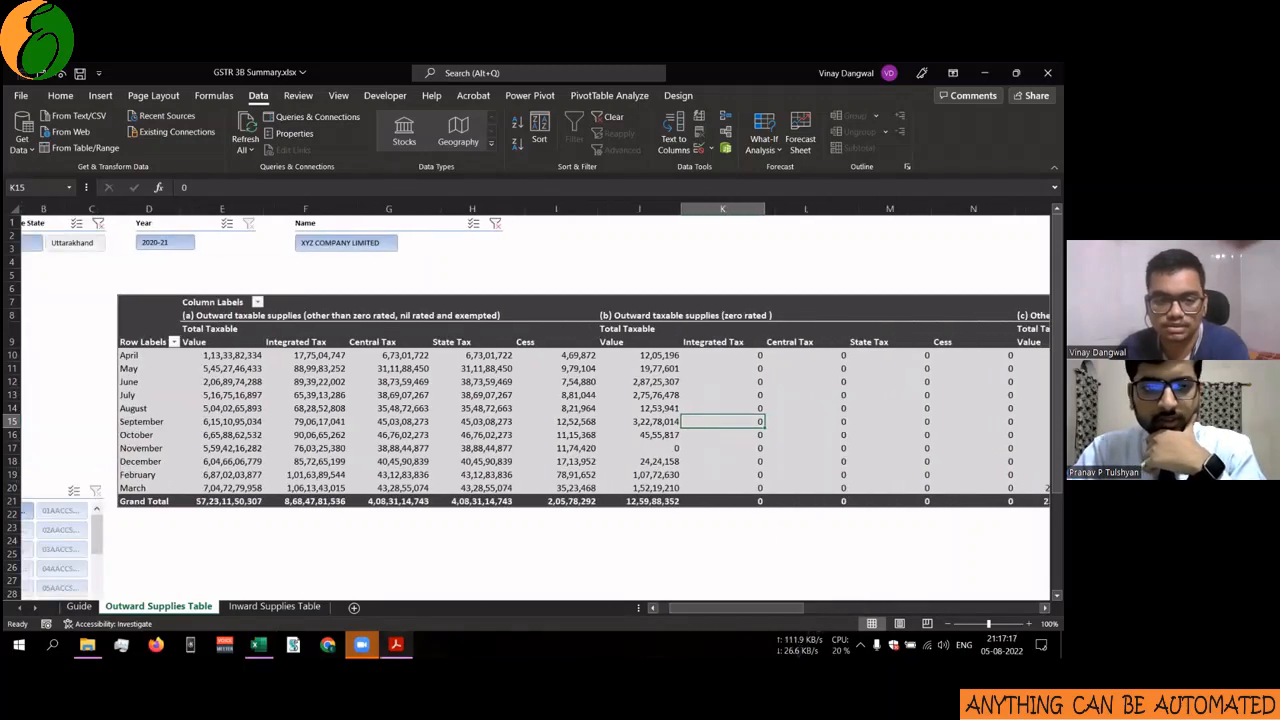
# Switch to the return PDF in Acrobat, review its section 3.1 table and Eligible ITC page, and minimize it.
pyautogui.click(395, 644)
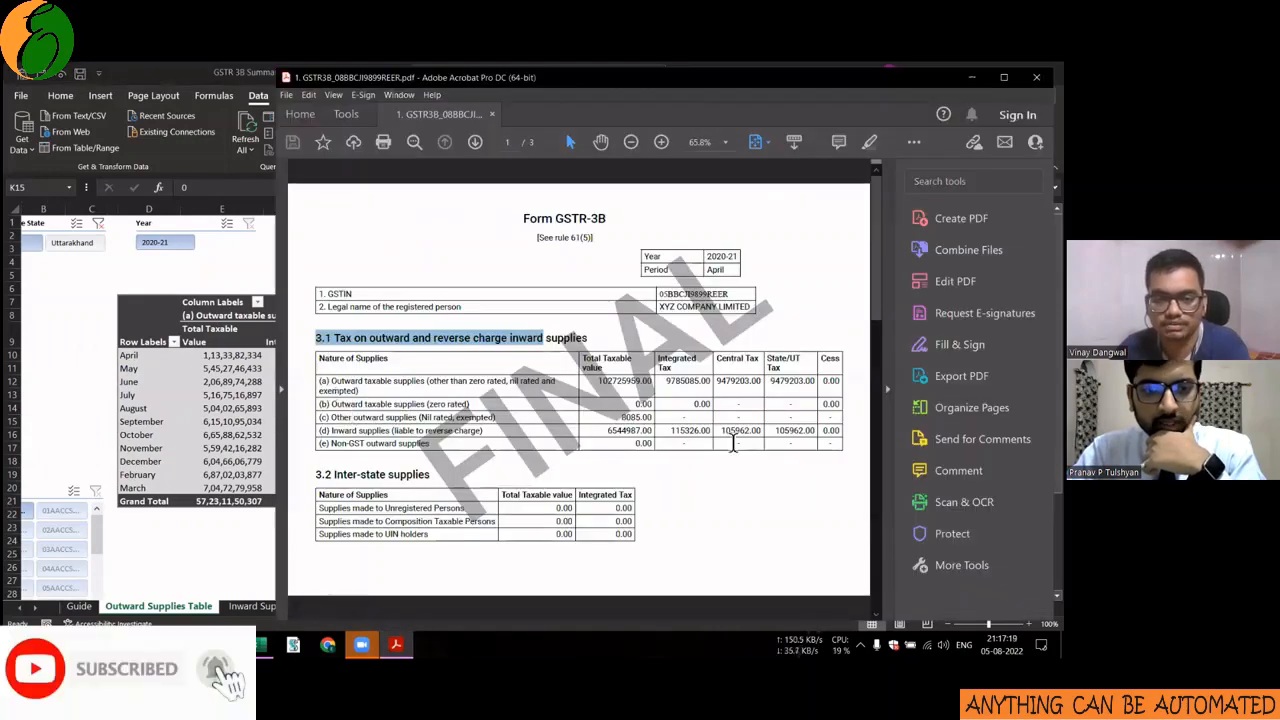
pyautogui.moveTo(733, 444); pyautogui.dragTo(723, 458)
pyautogui.click(558, 416)
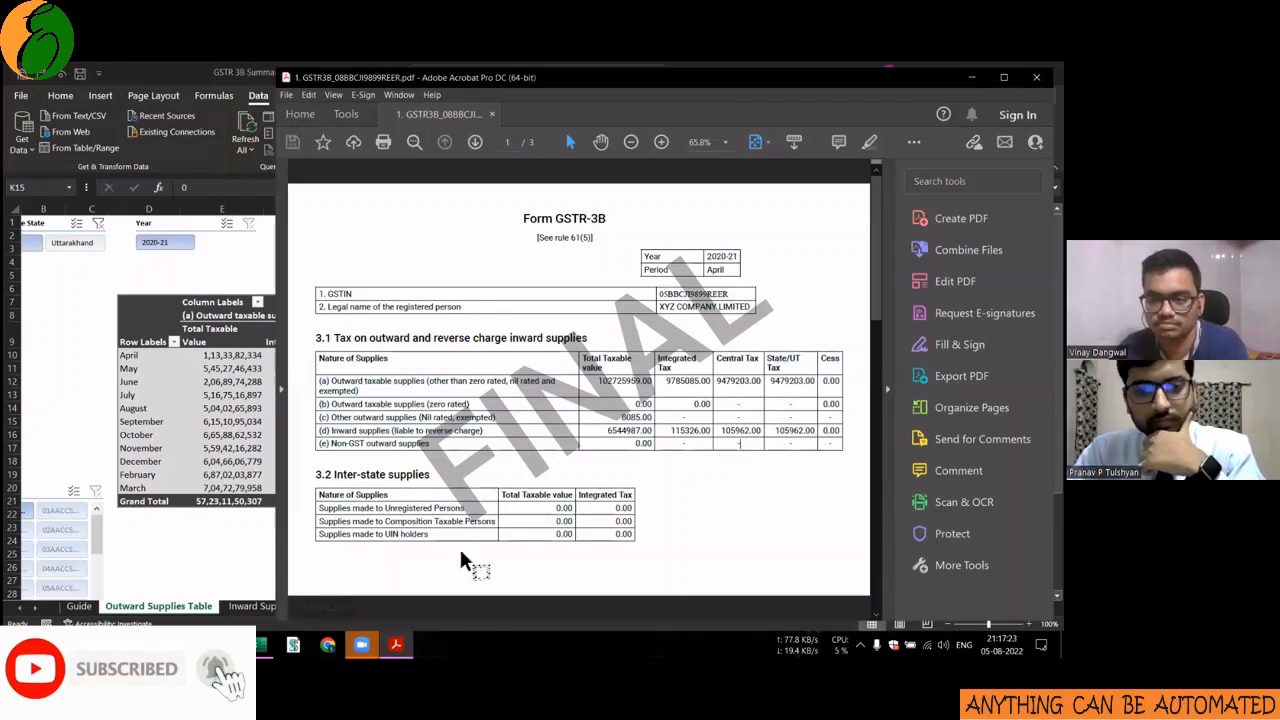
pyautogui.scroll(-2, 355, 515)
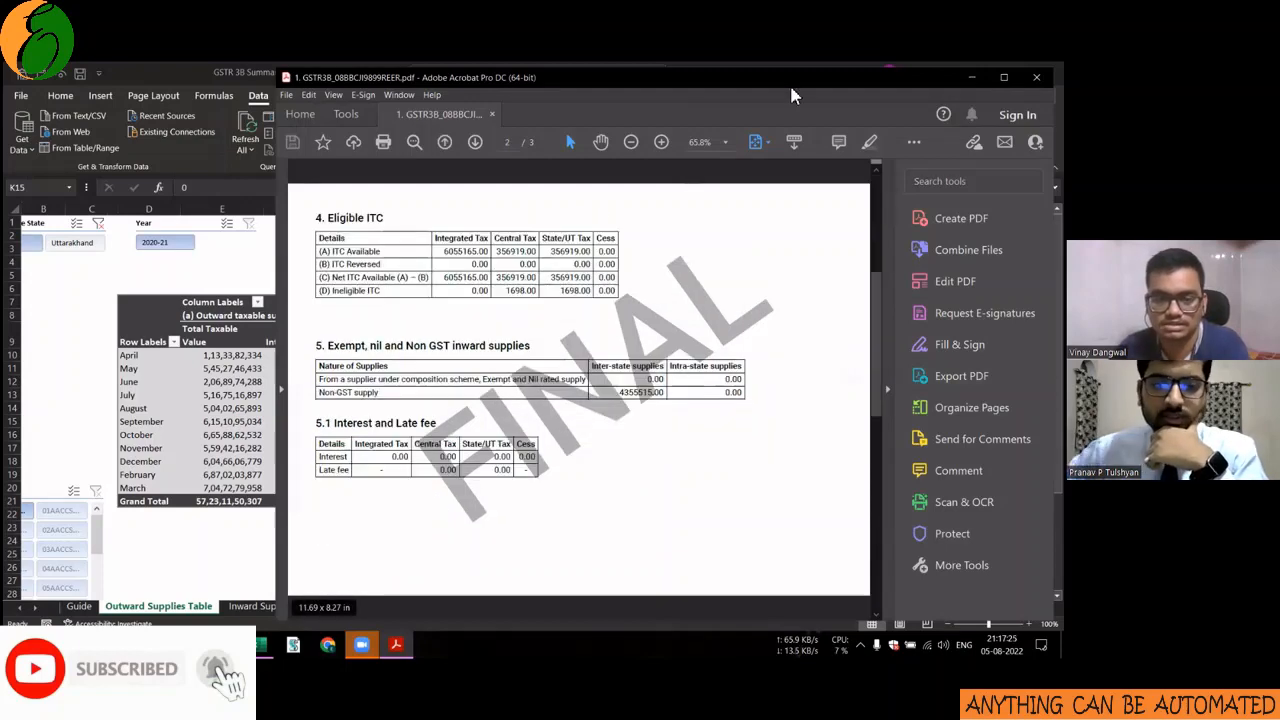
pyautogui.click(971, 77)
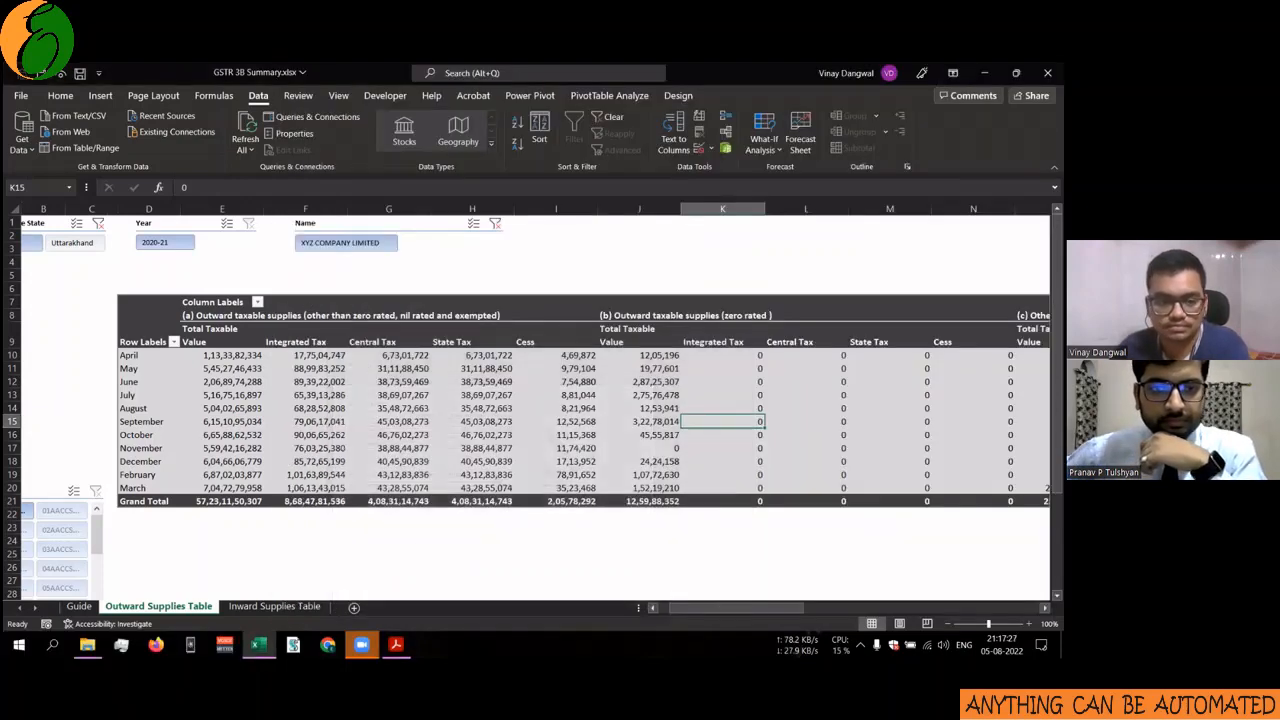
# Open the Inward Supplies Table sheet and examine its GSTIN slicer and the ITC Available columns of the pivot table.
pyautogui.click(652, 607)
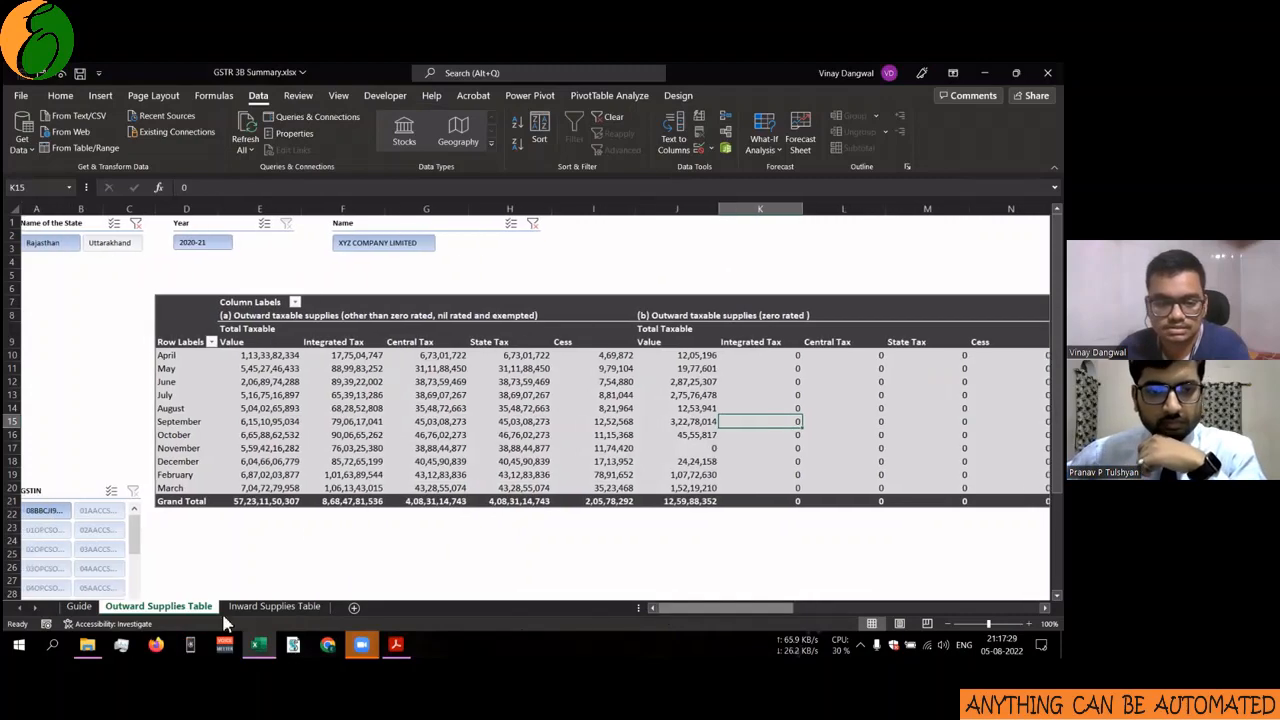
pyautogui.click(274, 606)
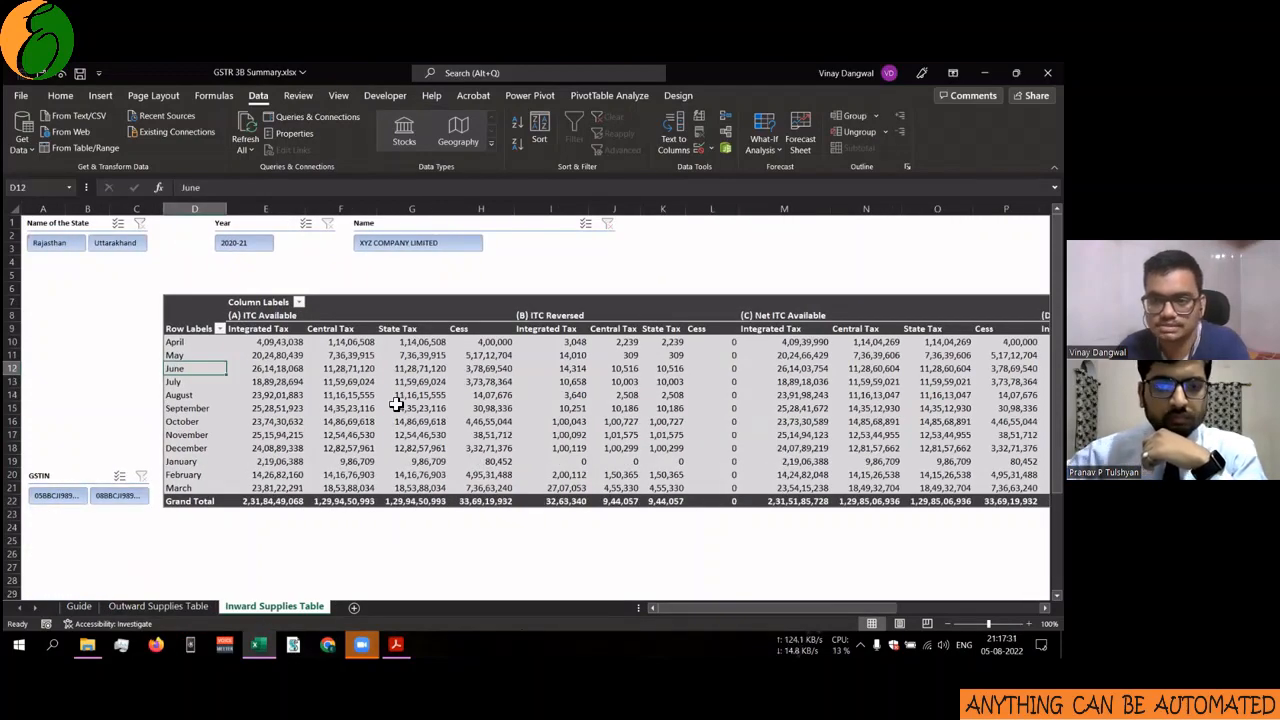
pyautogui.moveTo(397, 404)
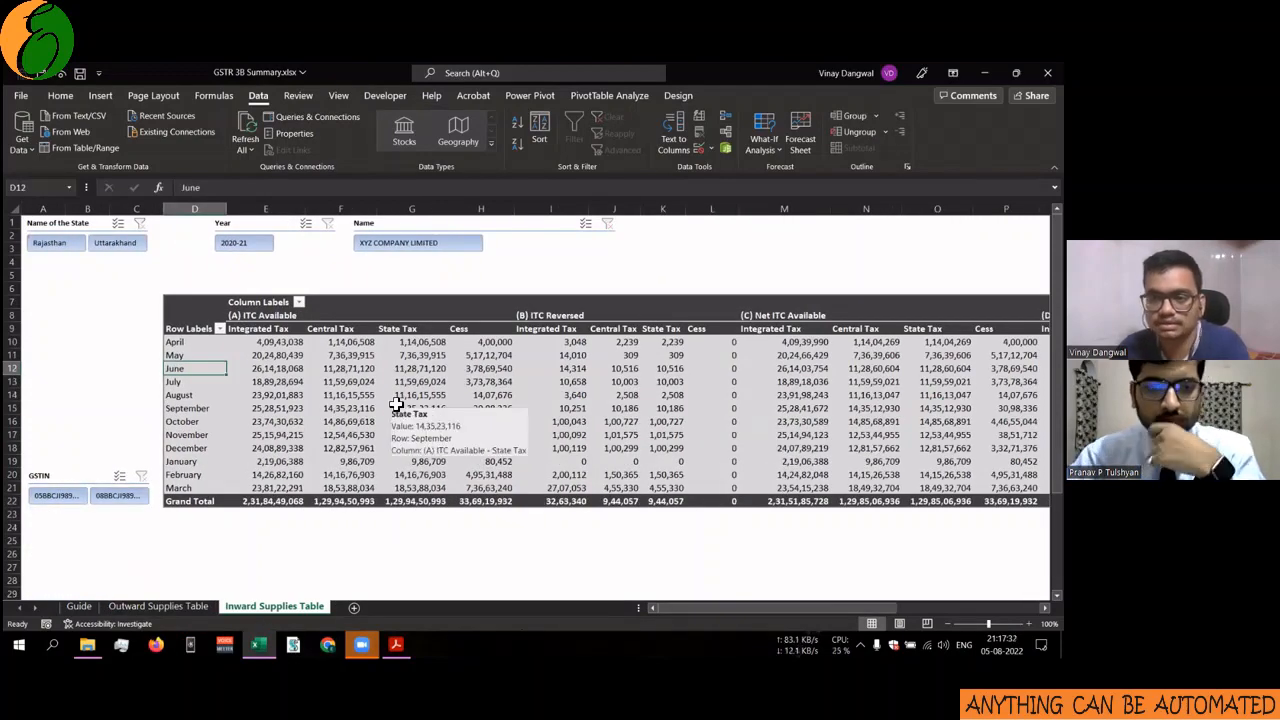
pyautogui.click(89, 471)
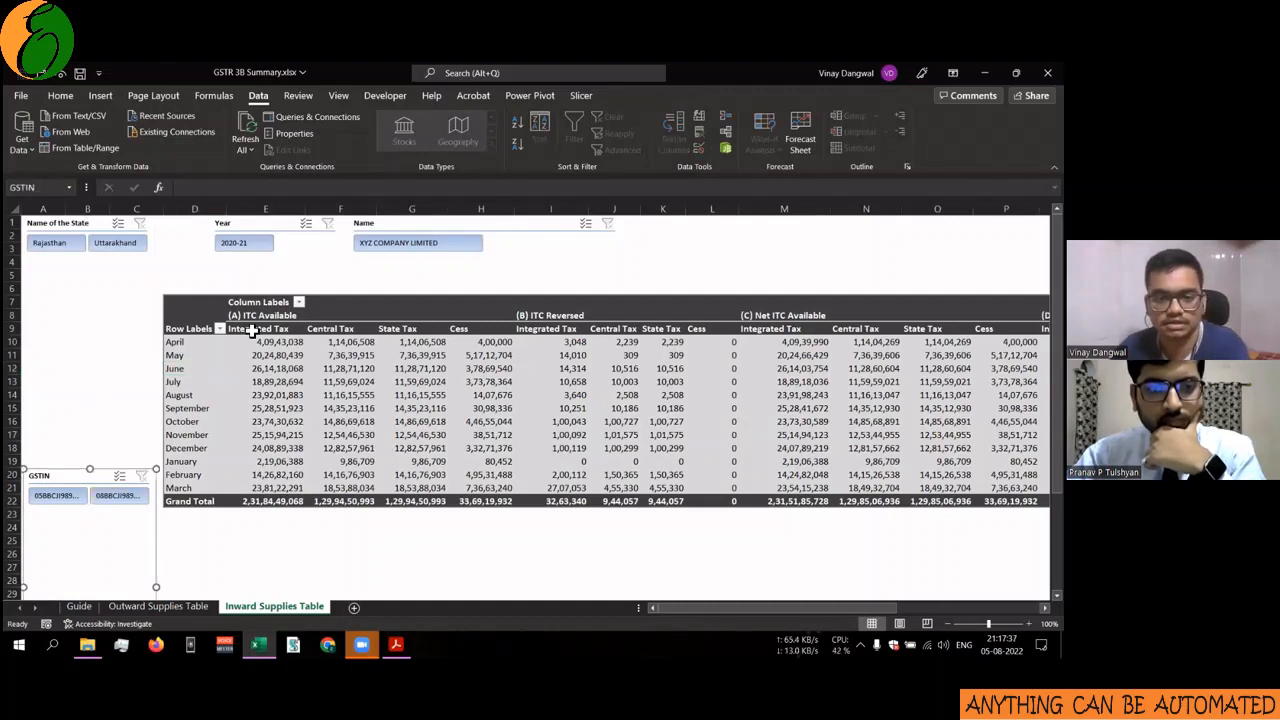
pyautogui.click(263, 409)
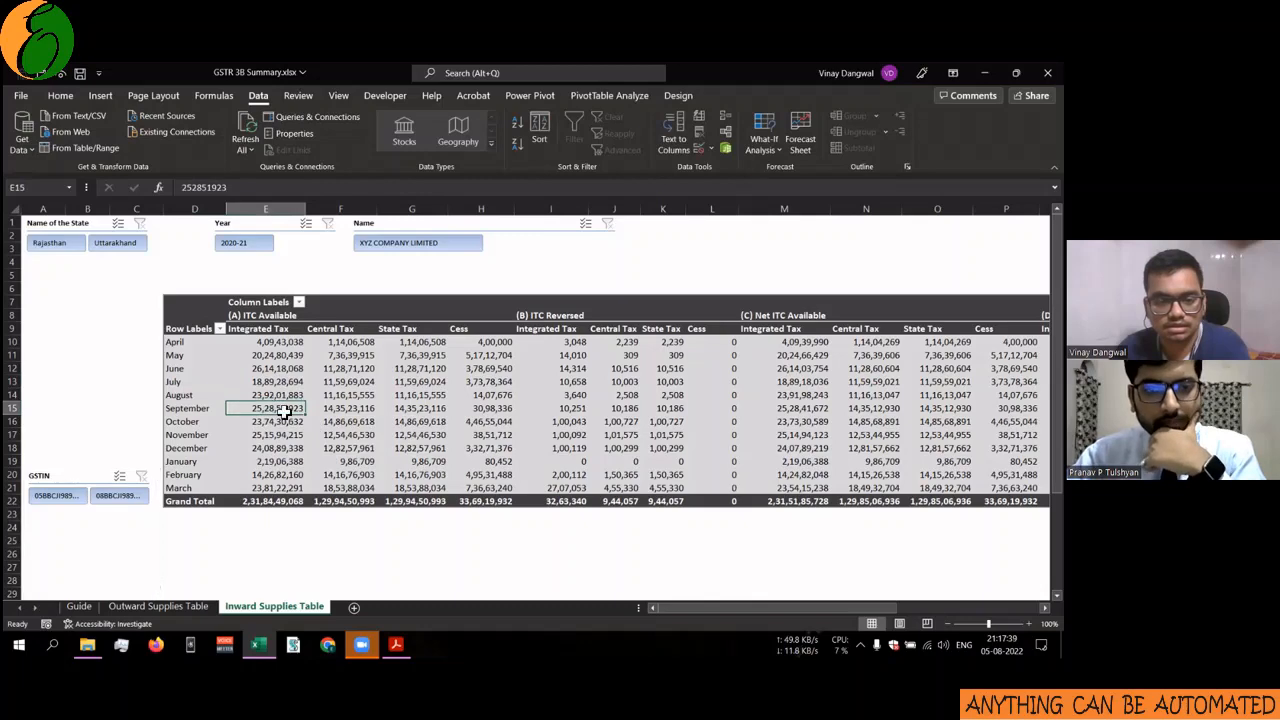
# Switch to the return PDF in Acrobat, select the Eligible ITC heading text in section 4, and return to the Excel workbook.
pyautogui.hotkey('alt', 'Tab')
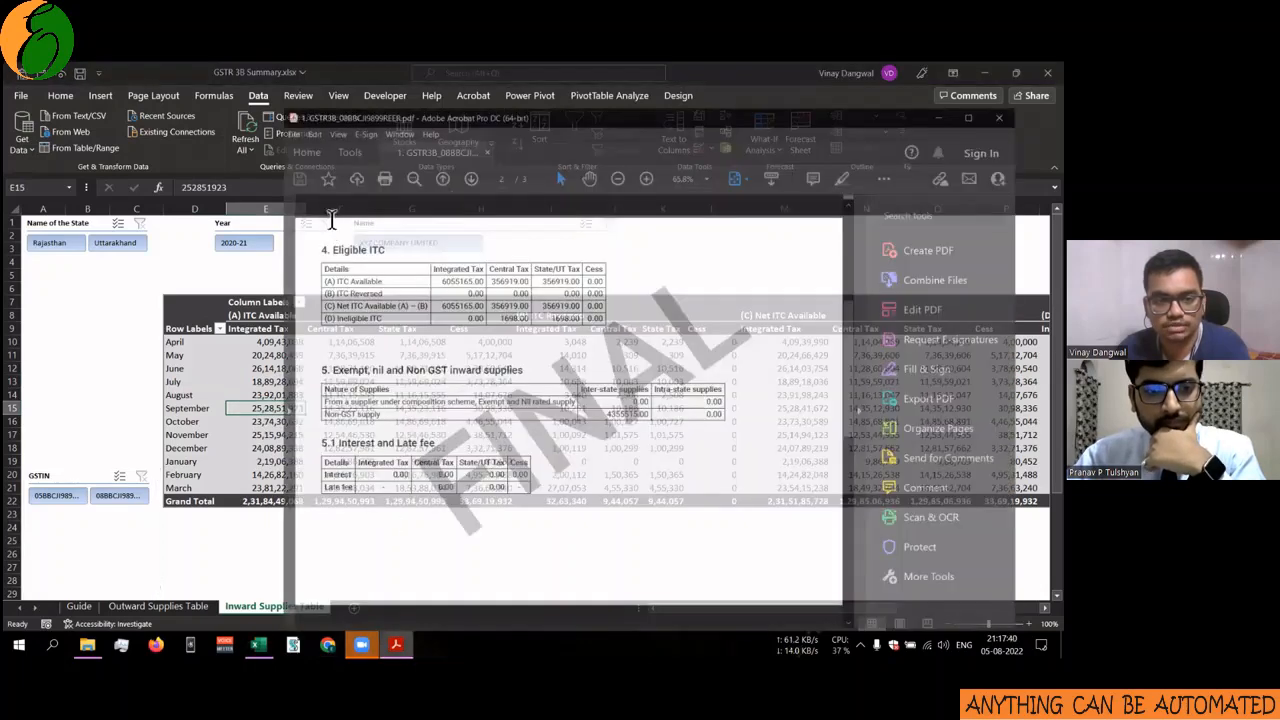
pyautogui.moveTo(329, 219); pyautogui.dragTo(388, 219)
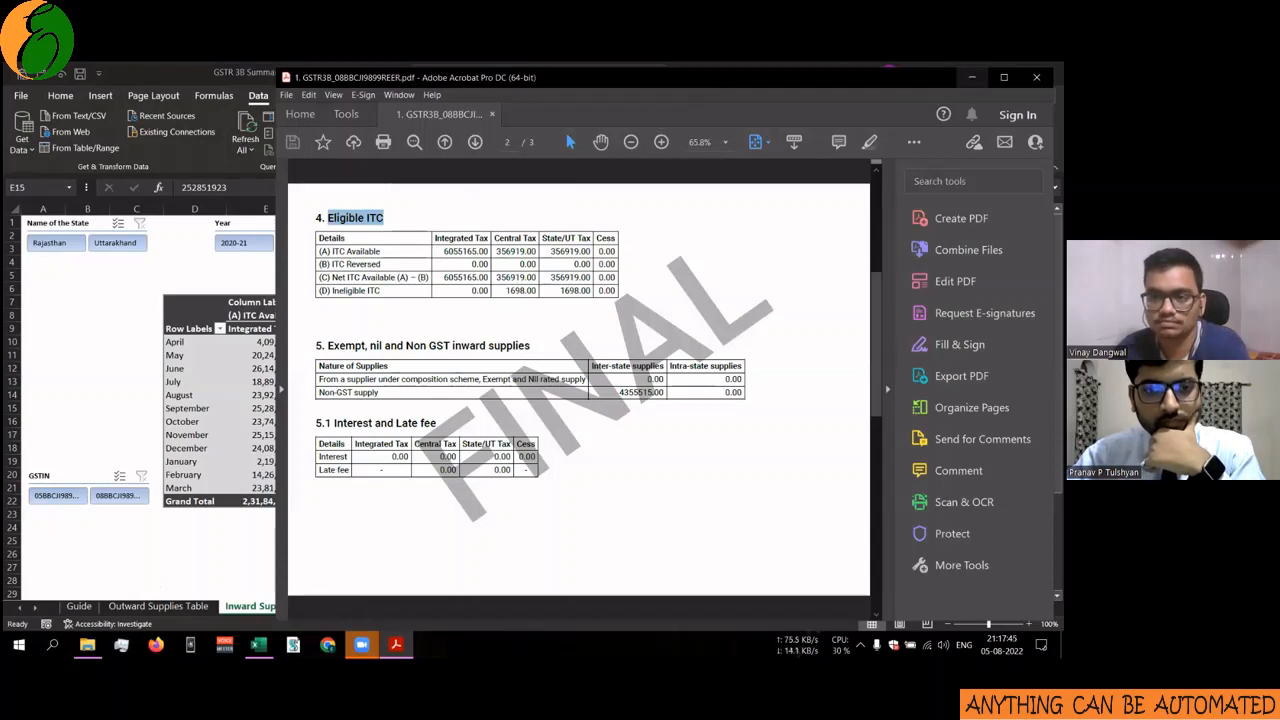
pyautogui.hotkey('alt', 'Tab')
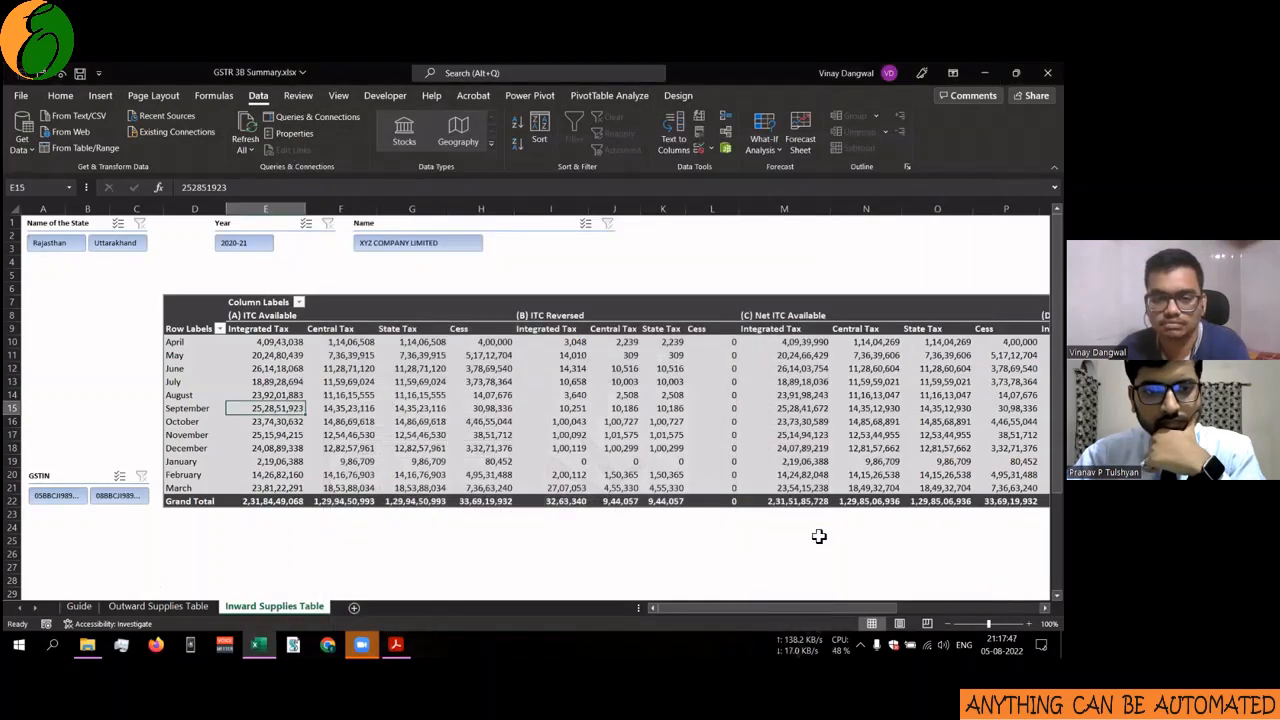
# Filter the inward supplies pivot table to Rajasthan, and go to the Outward Supplies Table sheet after a brief check of the return PDF.
pyautogui.click(50, 243)
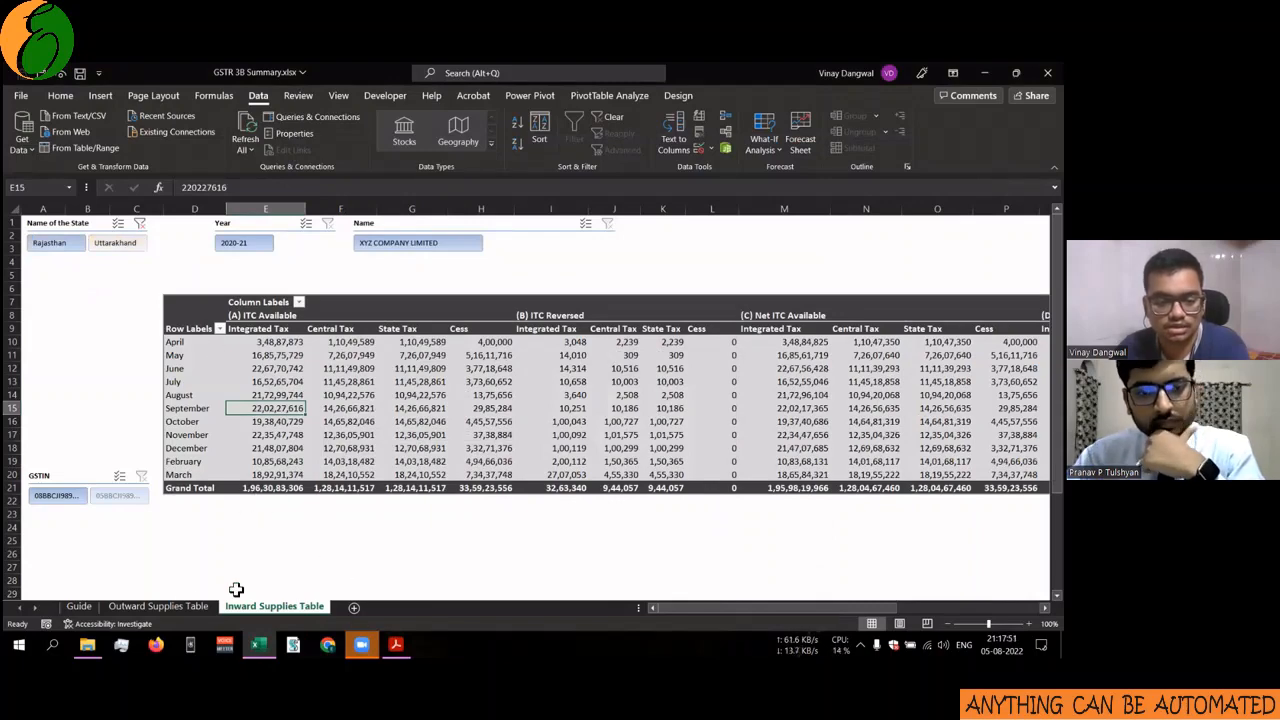
pyautogui.click(130, 607)
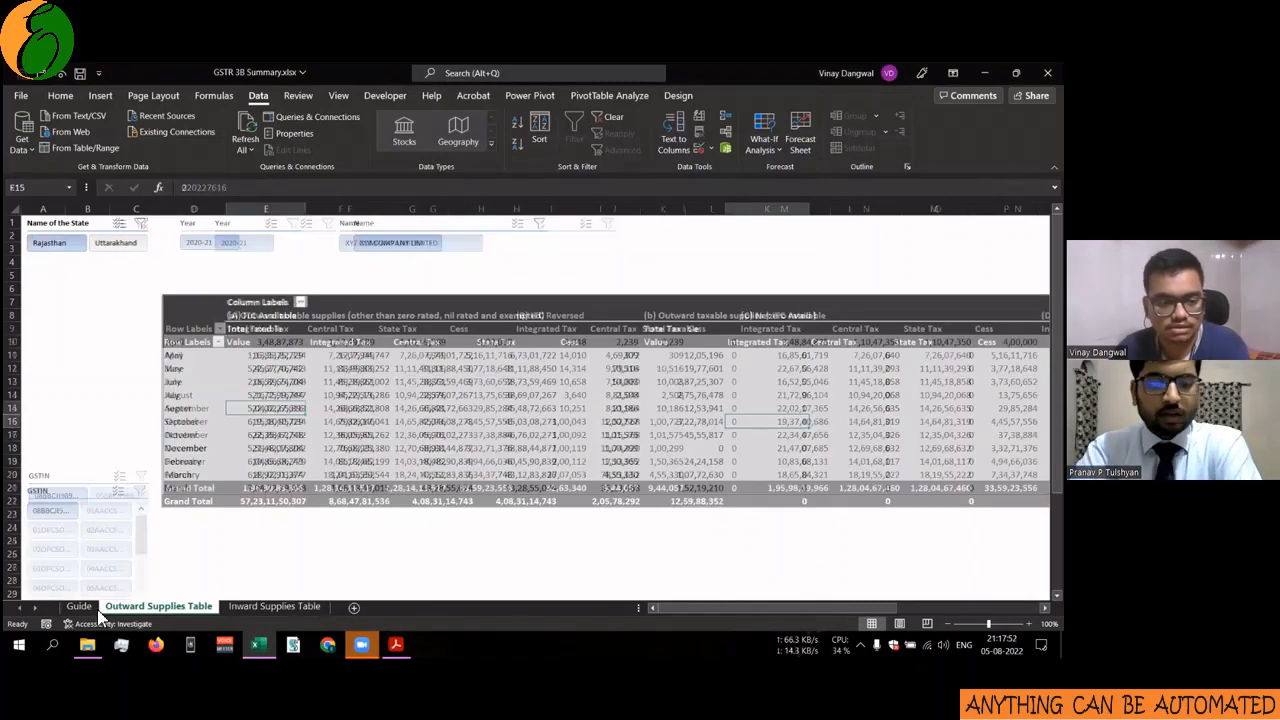
pyautogui.click(396, 644)
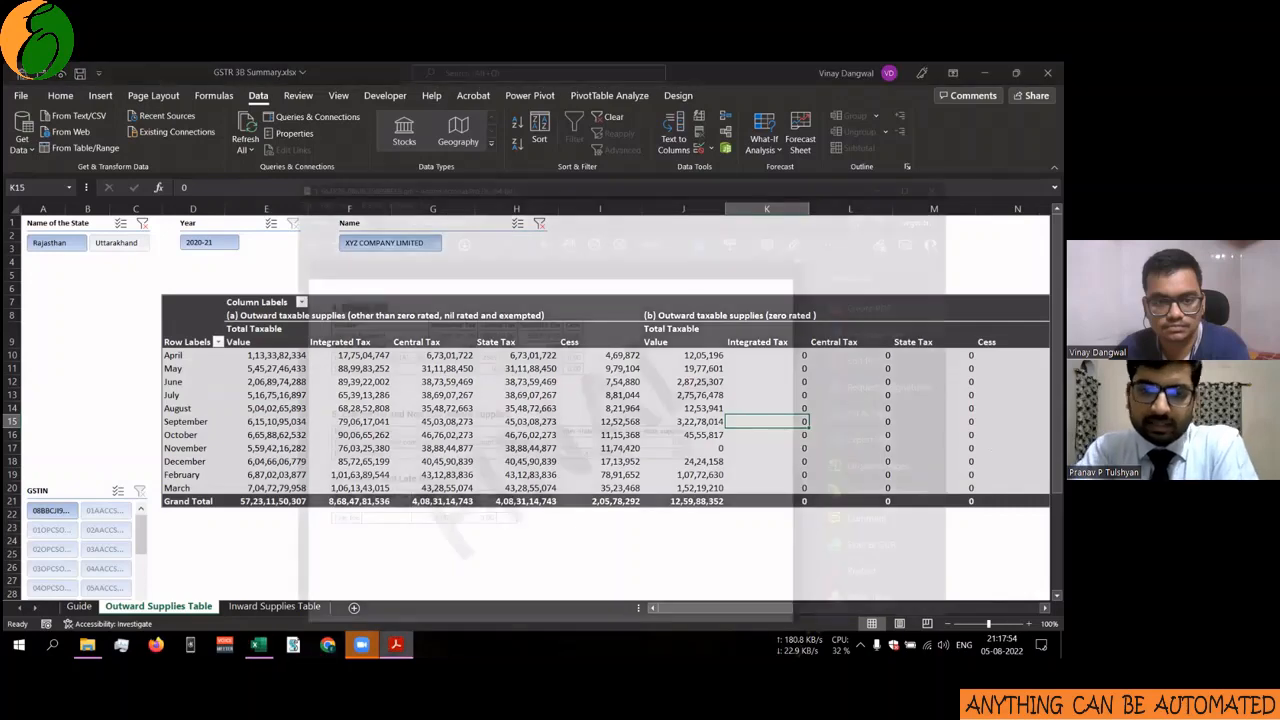
pyautogui.hotkey('alt', 'Tab')
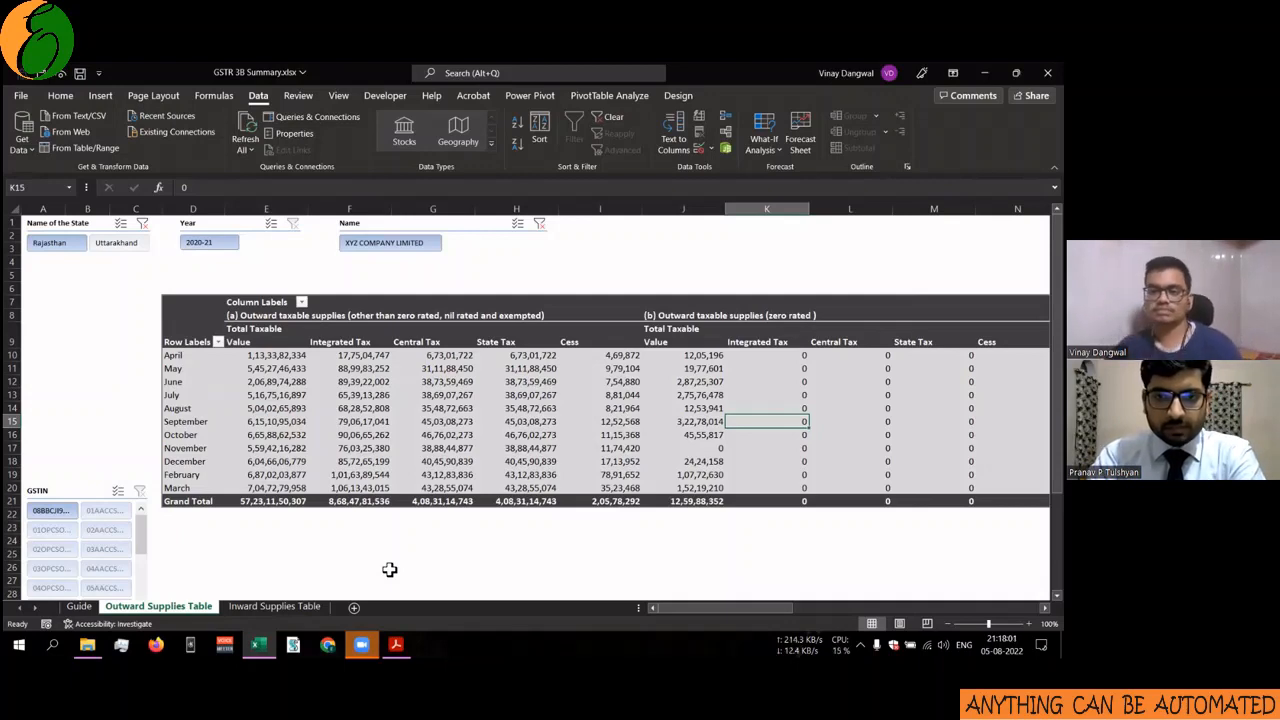
pyautogui.moveTo(517, 428)
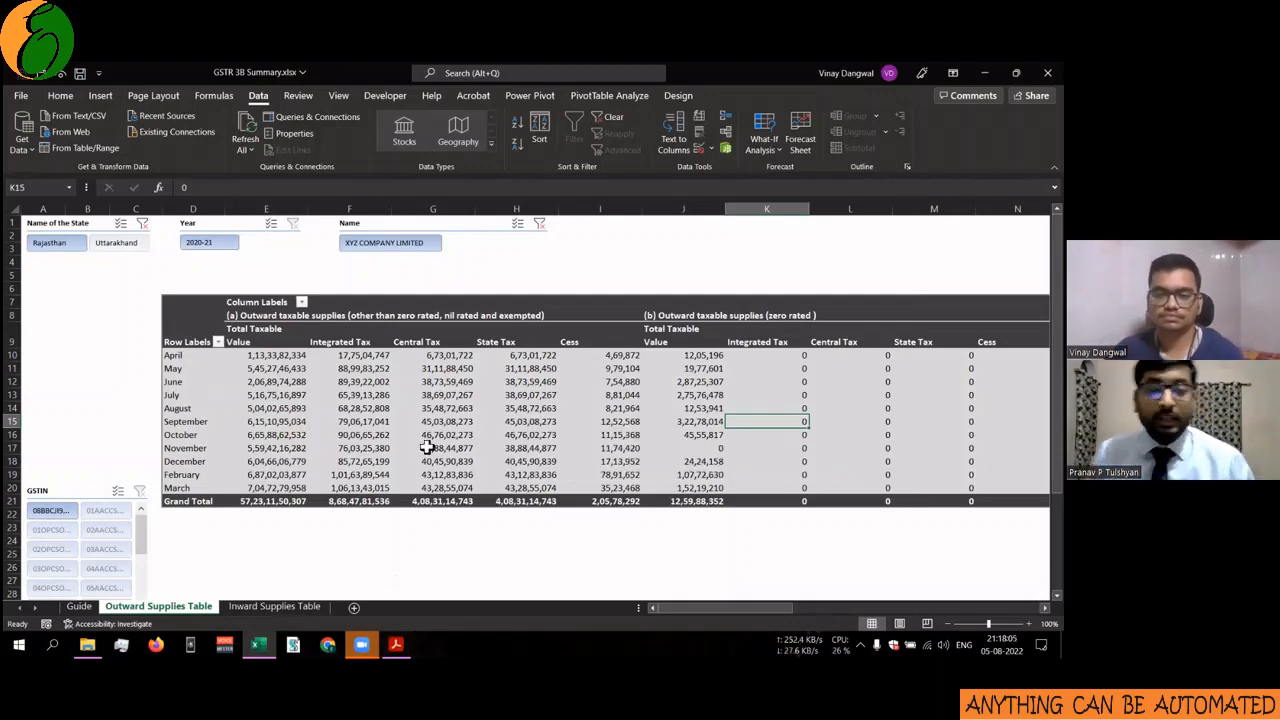
pyautogui.moveTo(427, 448)
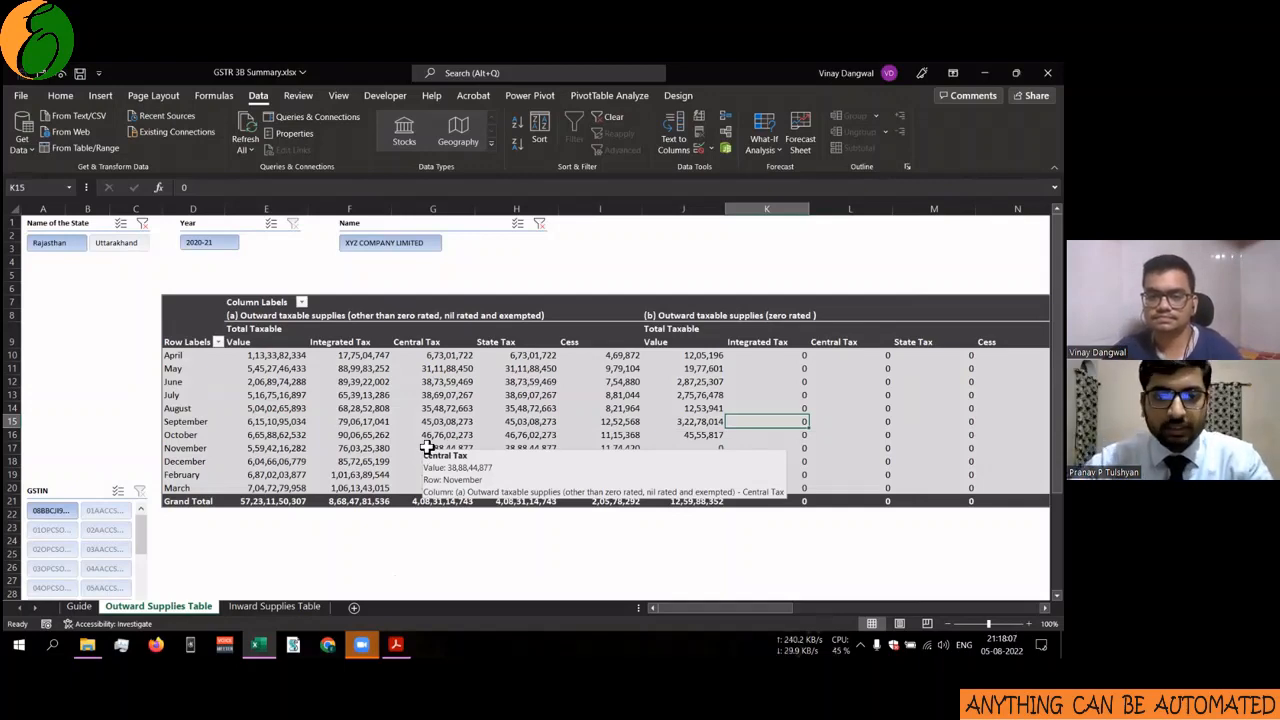
pyautogui.moveTo(261, 357)
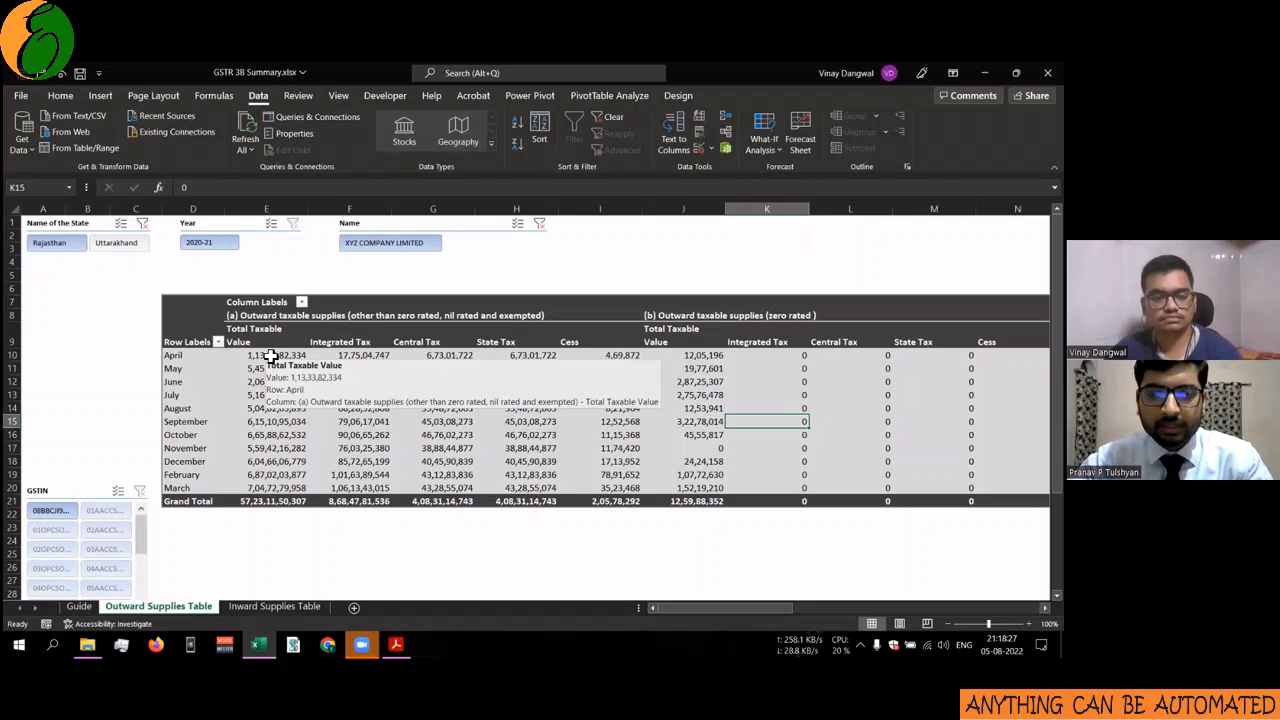
pyautogui.rightClick(270, 355)
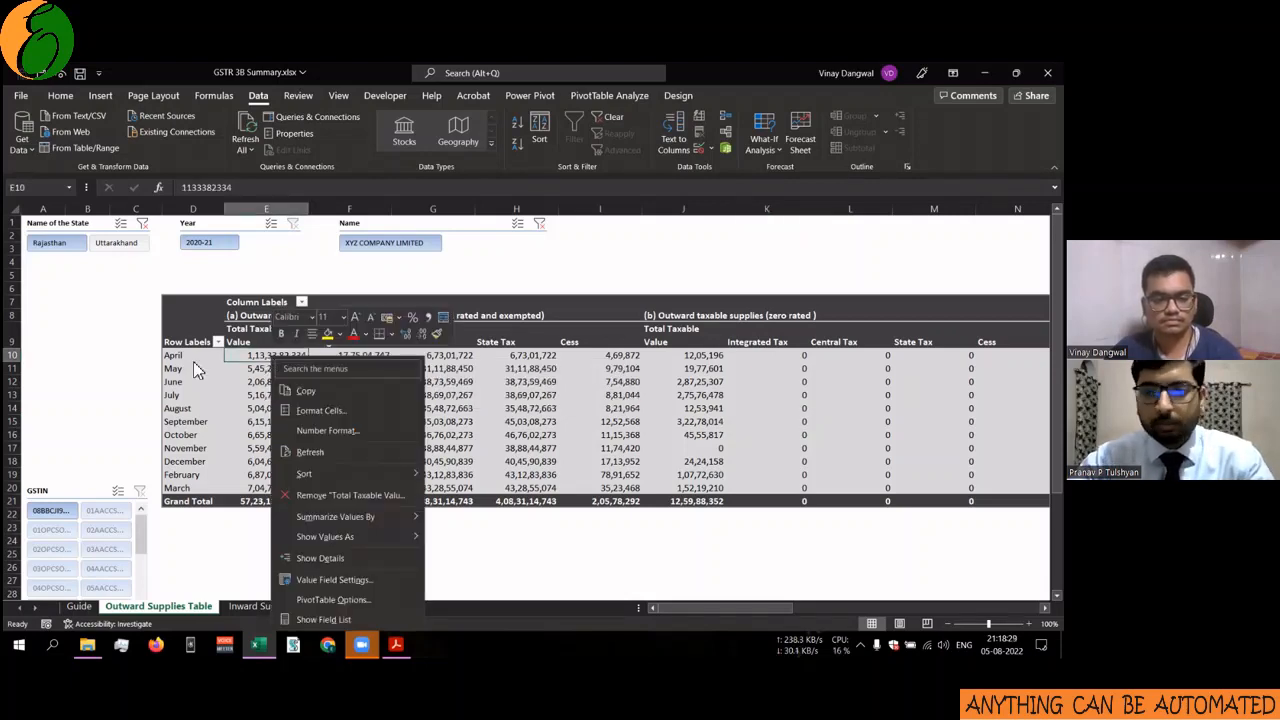
pyautogui.press('Escape')
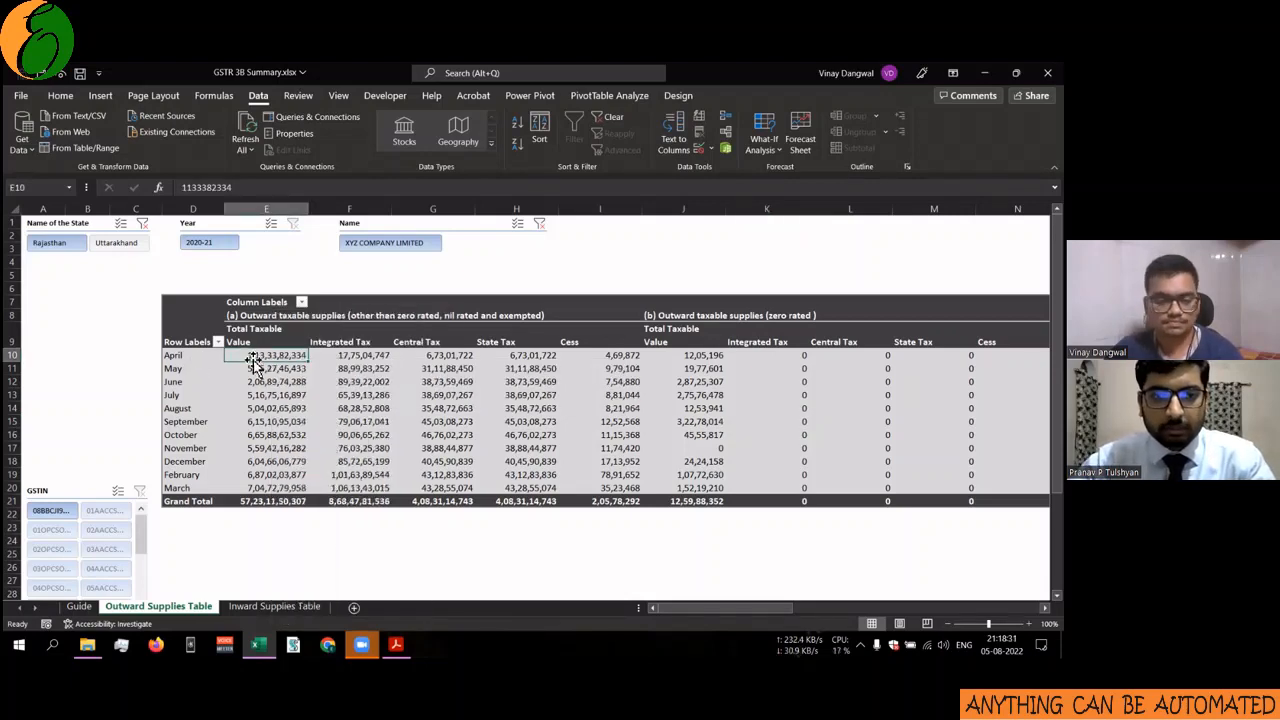
pyautogui.moveTo(336, 356)
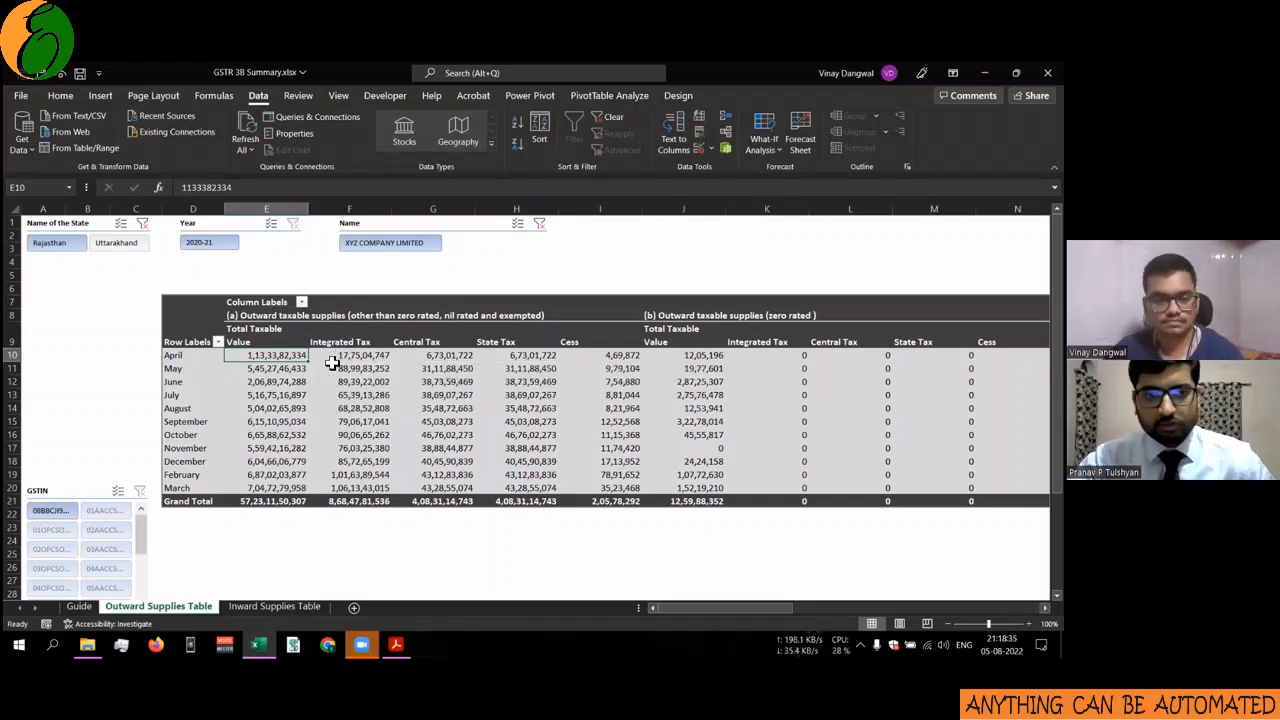
pyautogui.moveTo(288, 378)
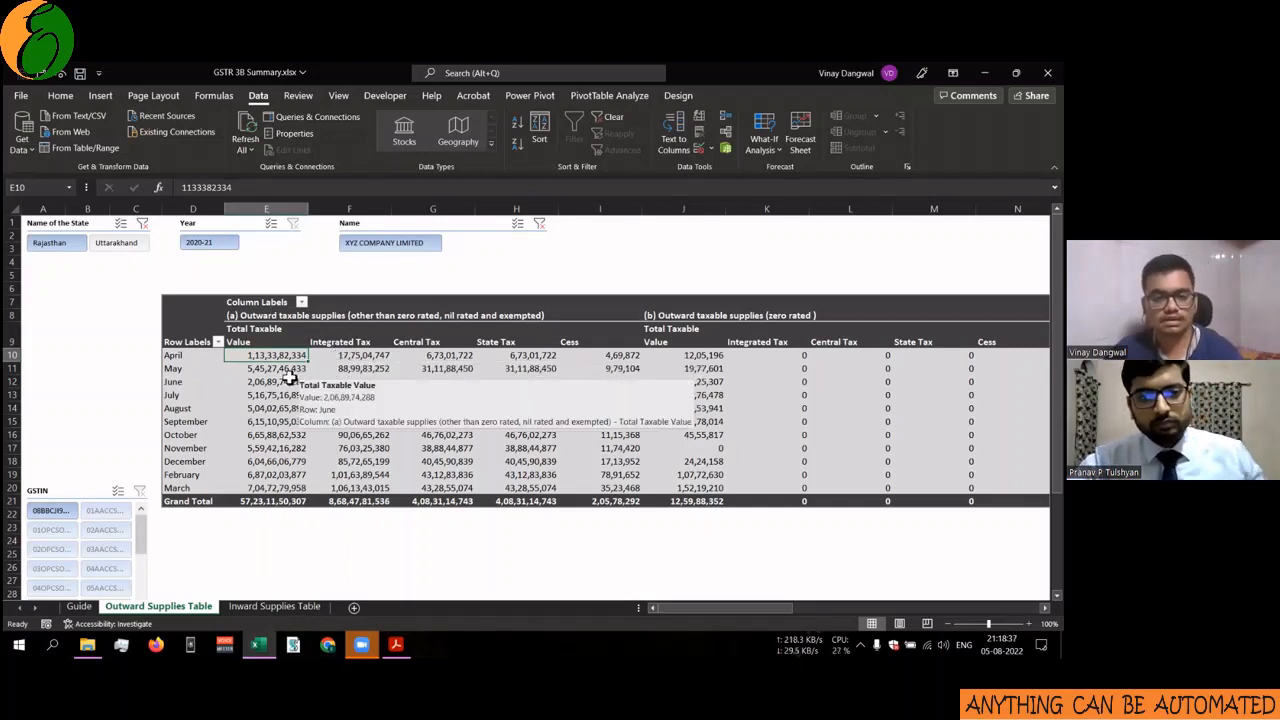
# Display the PivotTable field list for the outward supplies pivot table.
pyautogui.rightClick(292, 370)
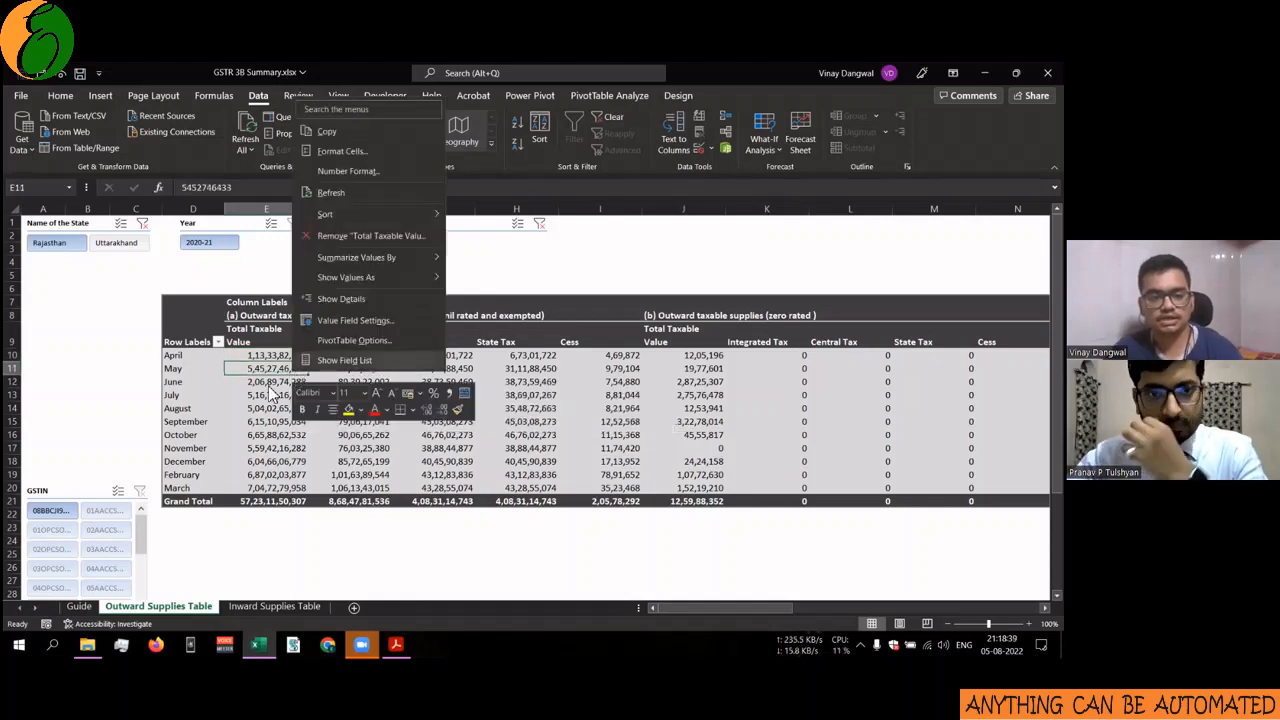
pyautogui.click(271, 383)
pyautogui.rightClick(272, 380)
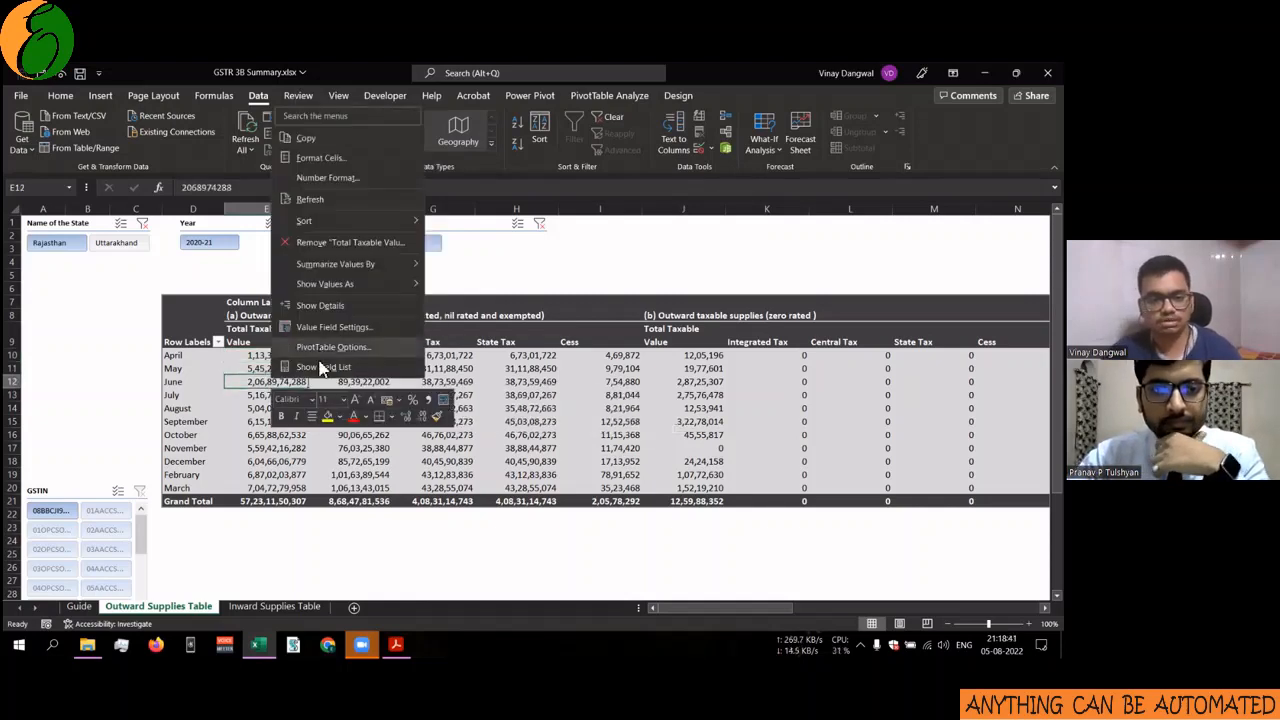
pyautogui.click(322, 367)
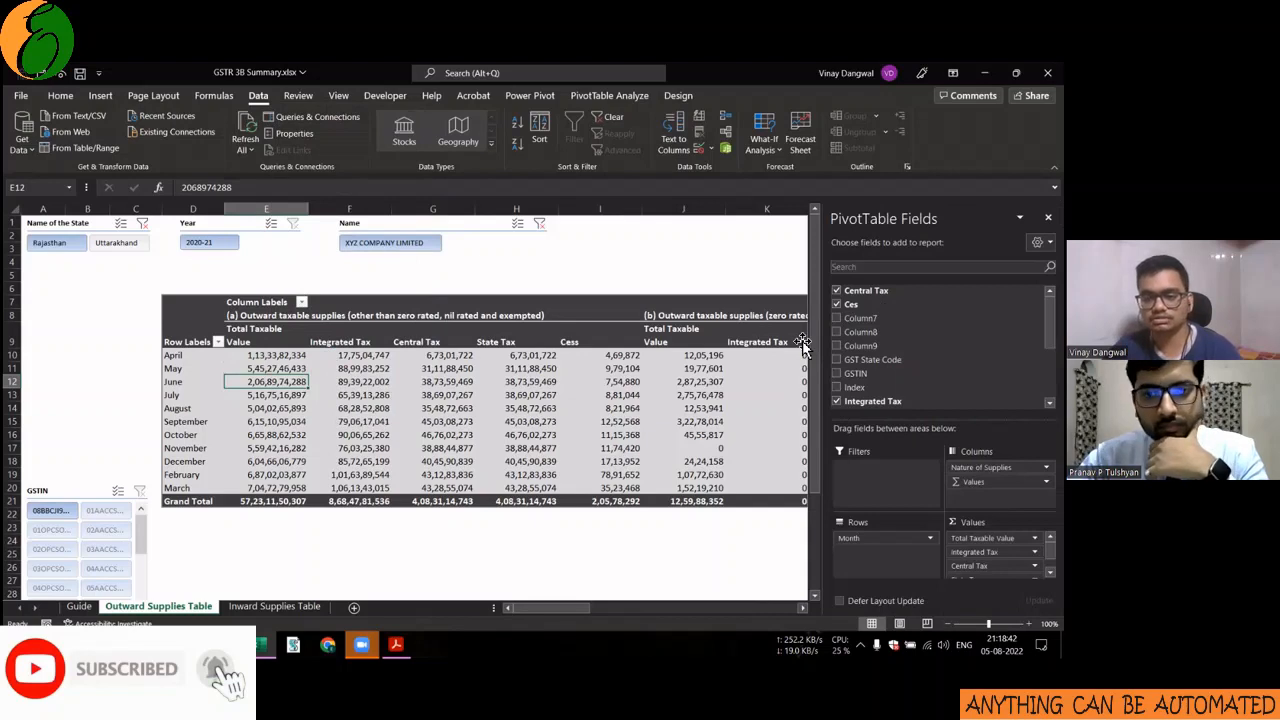
# Remove the Month field from the Rows area of the outward supplies pivot table.
pyautogui.scroll(-3, 940, 345)
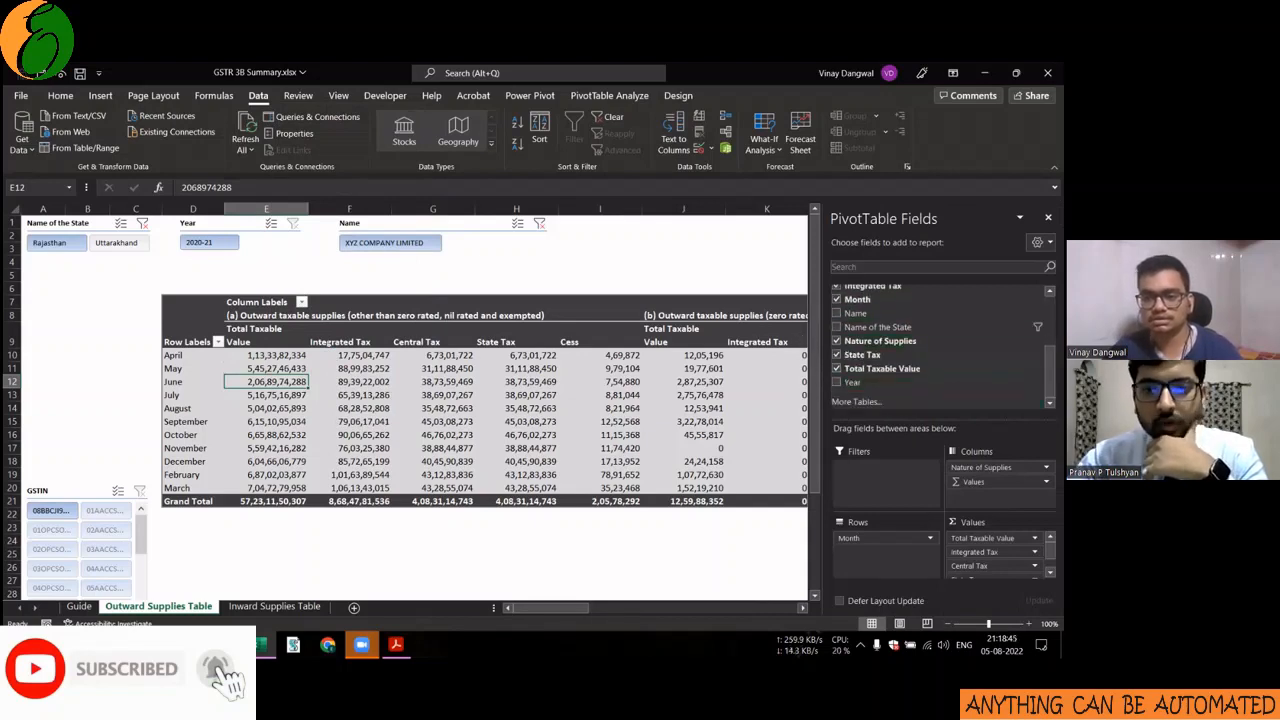
pyautogui.scroll(3, 940, 345)
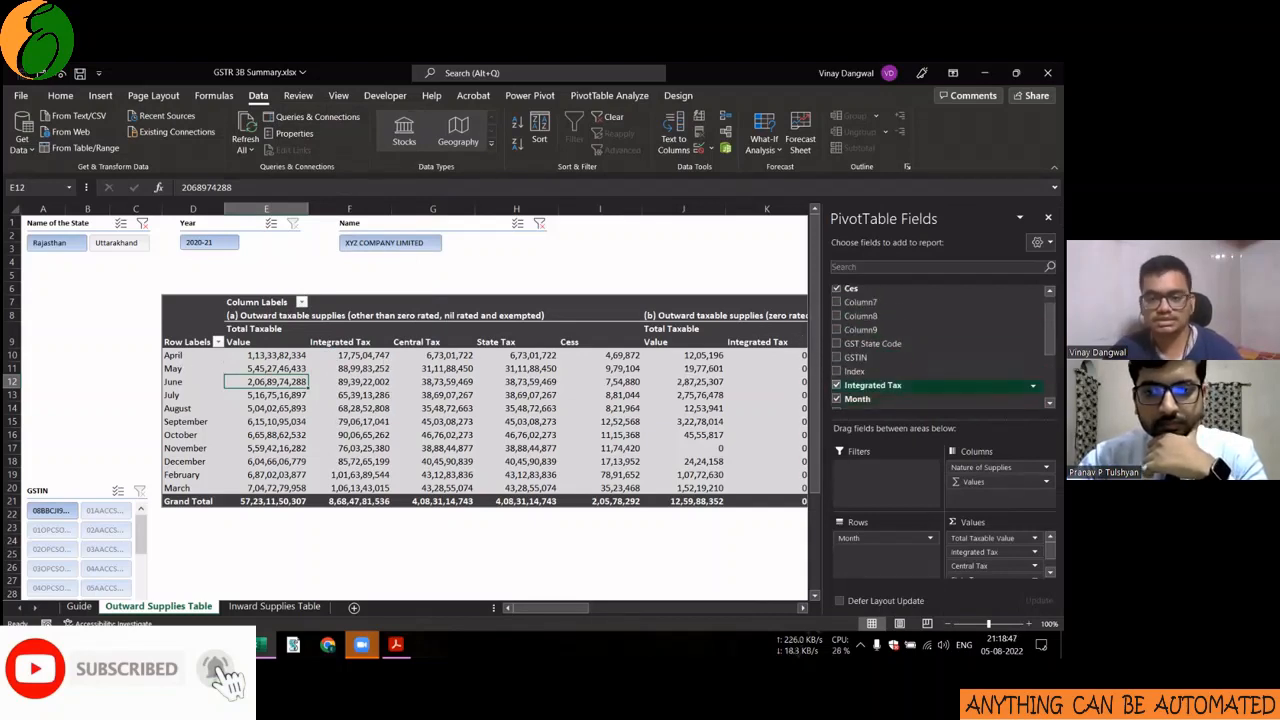
pyautogui.scroll(1, 940, 378)
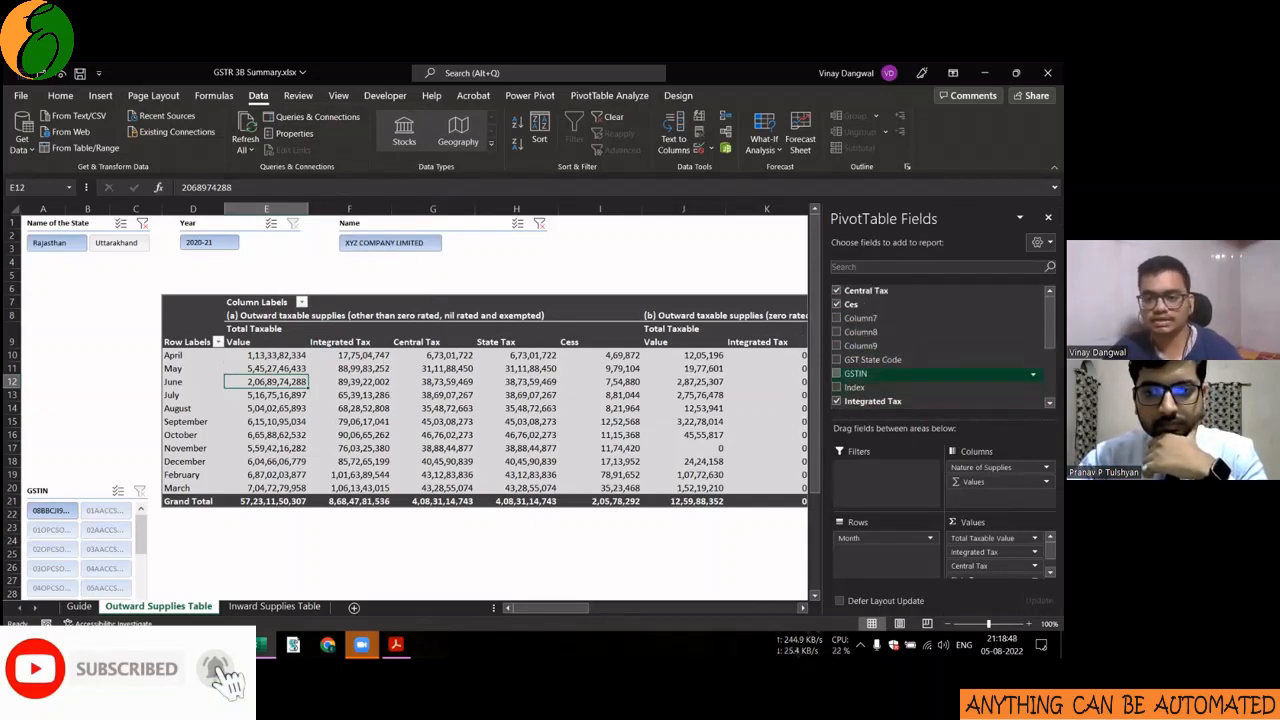
pyautogui.click(858, 539)
pyautogui.click(868, 523)
pyautogui.moveTo(885, 538); pyautogui.dragTo(870, 400)
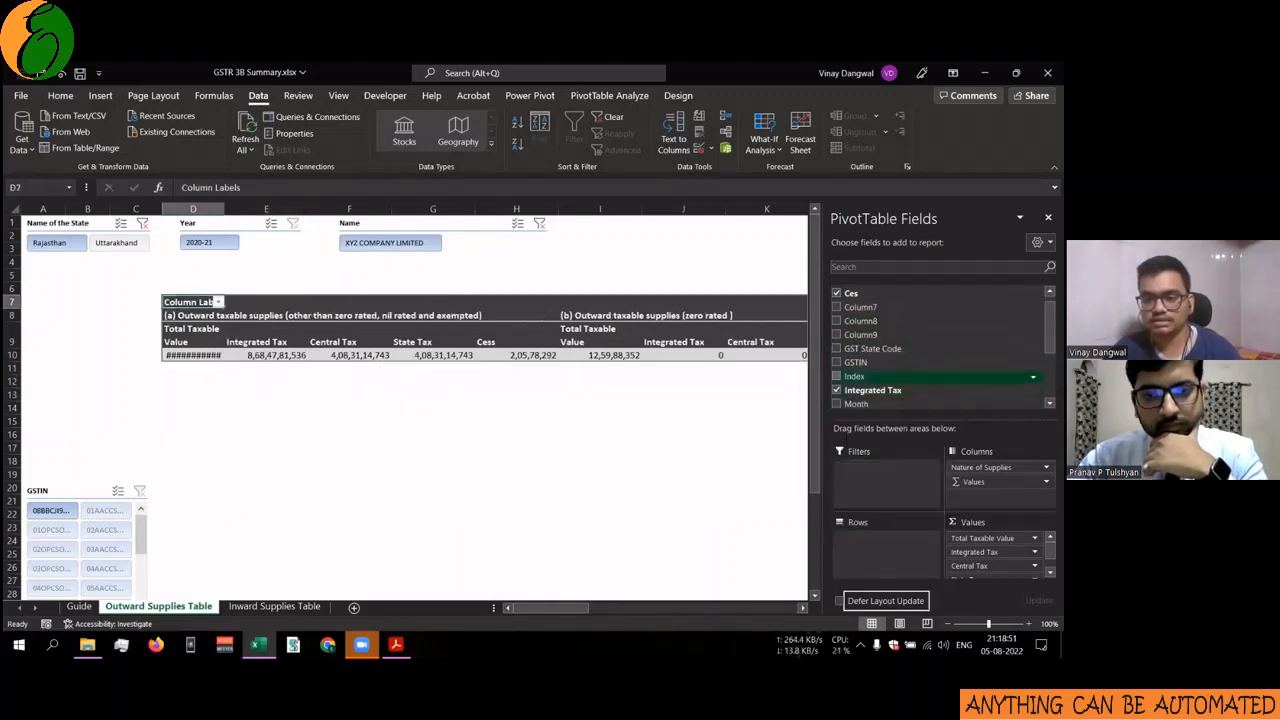
# Add the GSTIN field to the pivot table's Rows area and clear the Name of the State slicer filter.
pyautogui.scroll(-1, 940, 370)
pyautogui.moveTo(885, 600); pyautogui.dragTo(878, 540)
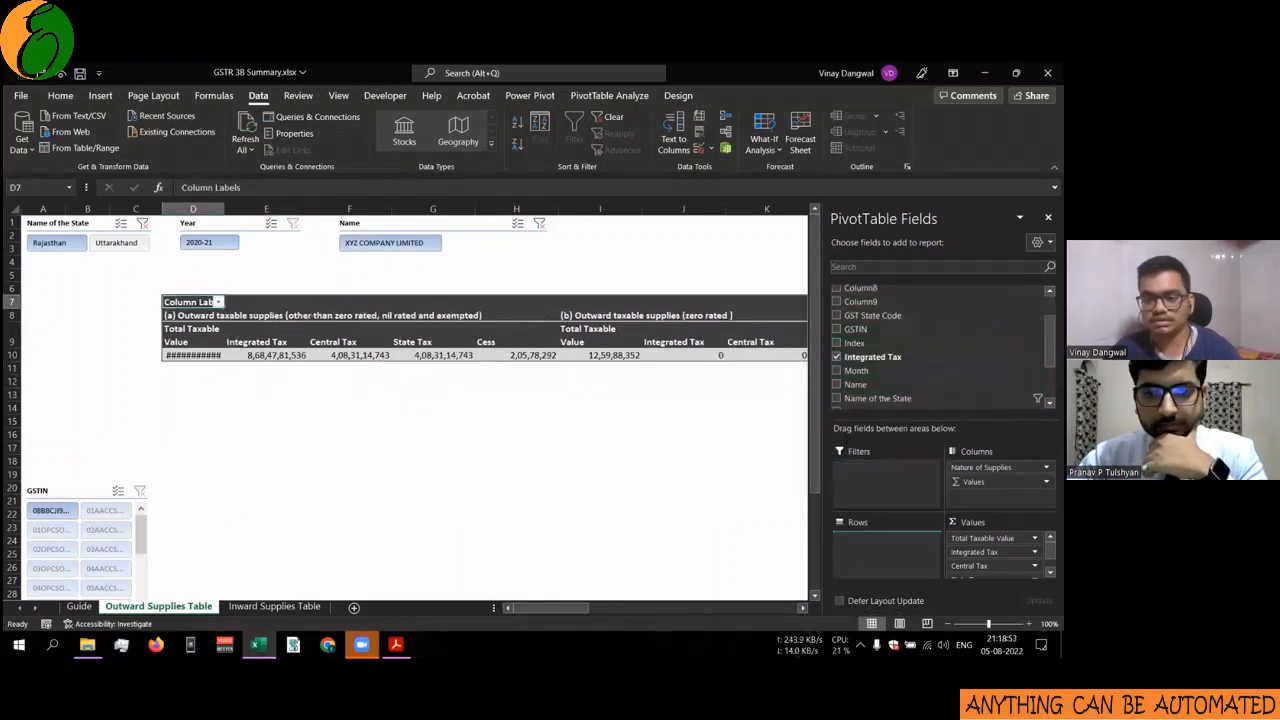
pyautogui.click(142, 222)
pyautogui.click(282, 547)
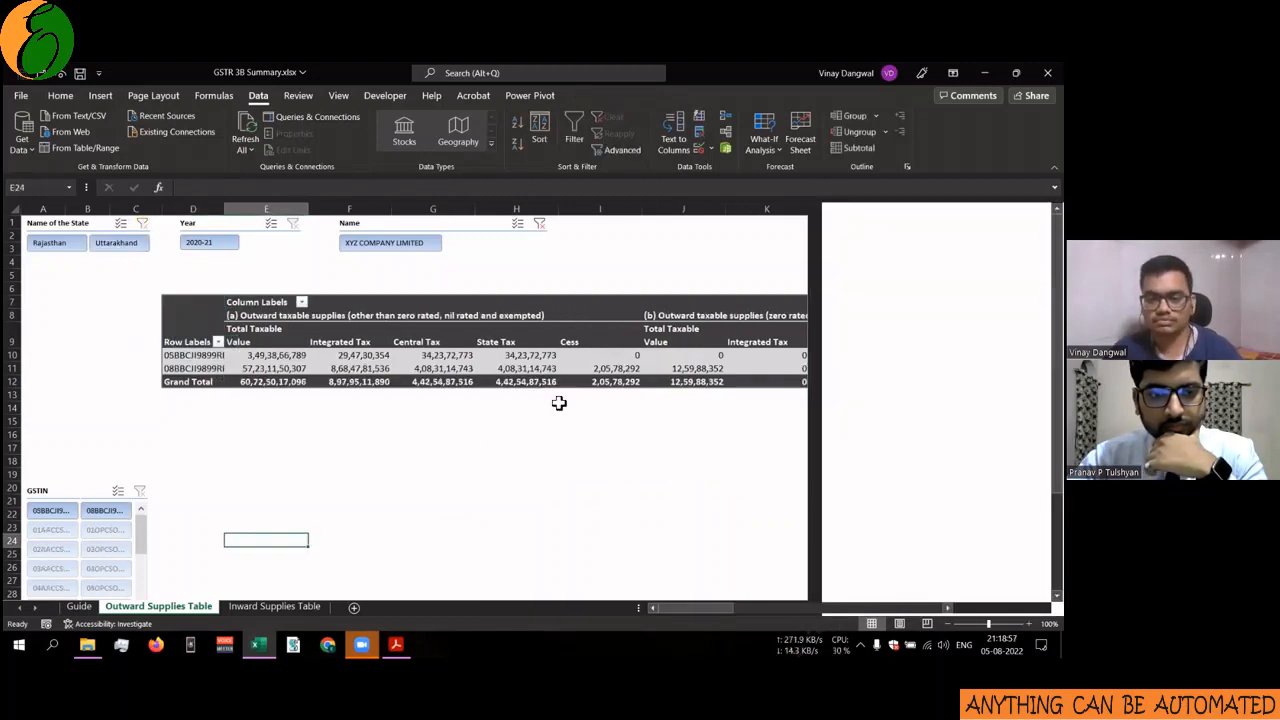
# Look over the file sources available for data import, and select the Excel version compatibility note on the Guide sheet.
pyautogui.click(503, 357)
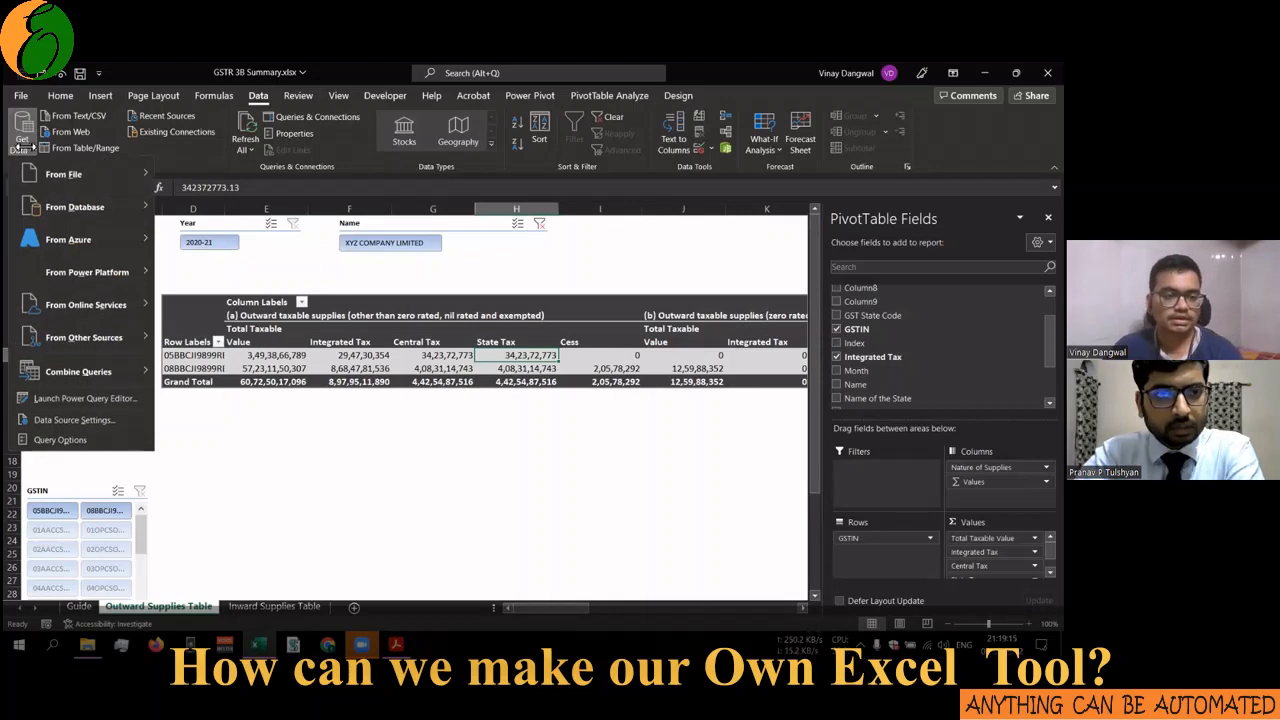
pyautogui.moveTo(90, 174)
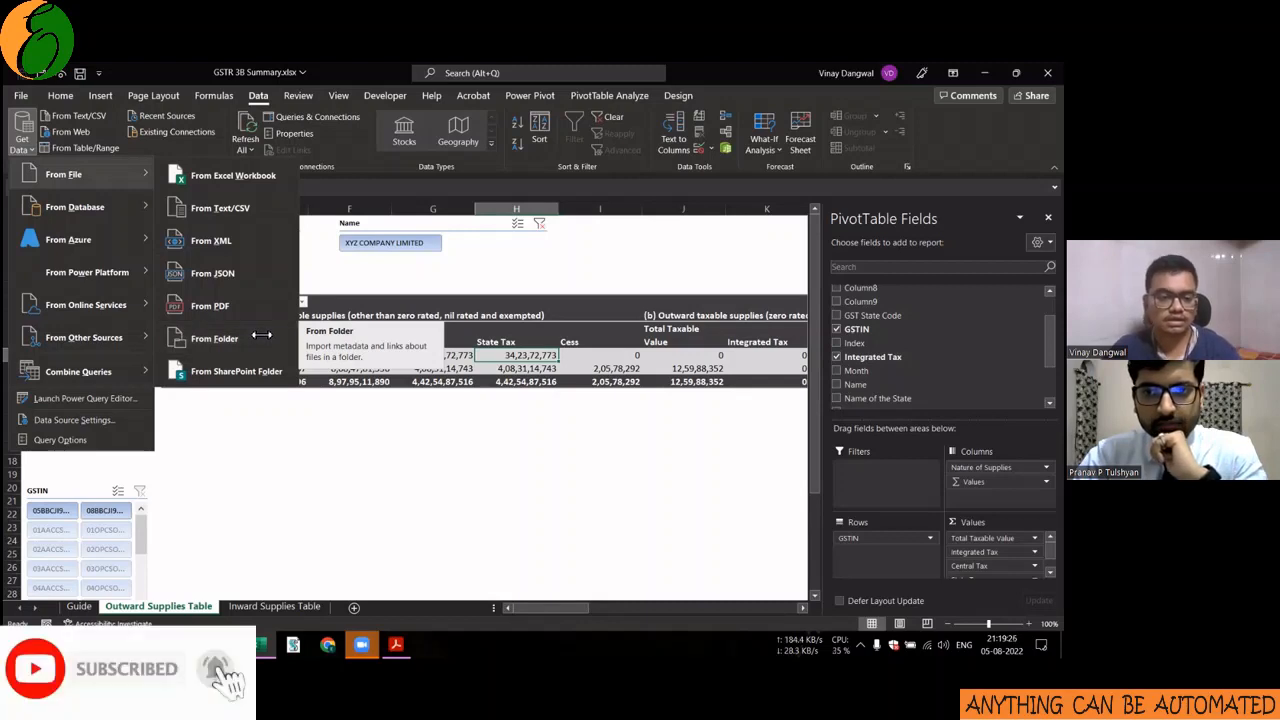
pyautogui.click(79, 606)
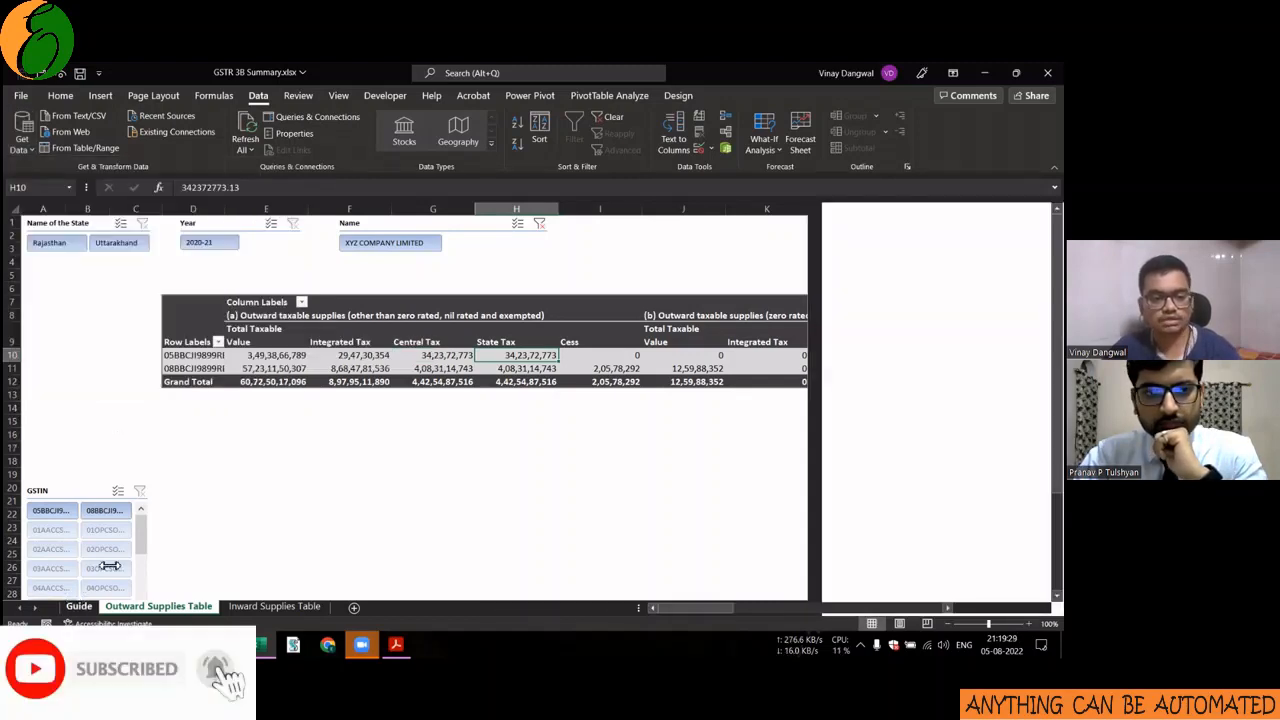
pyautogui.scroll(-1, 120, 560)
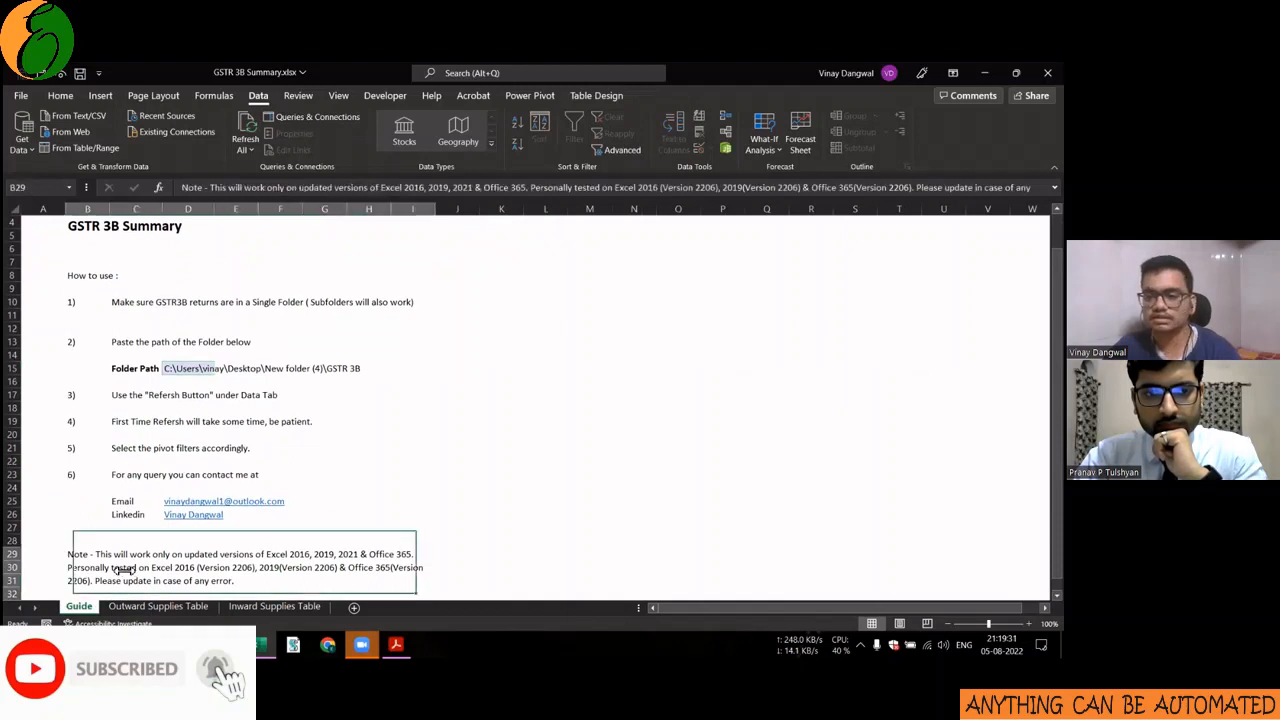
pyautogui.click(124, 568)
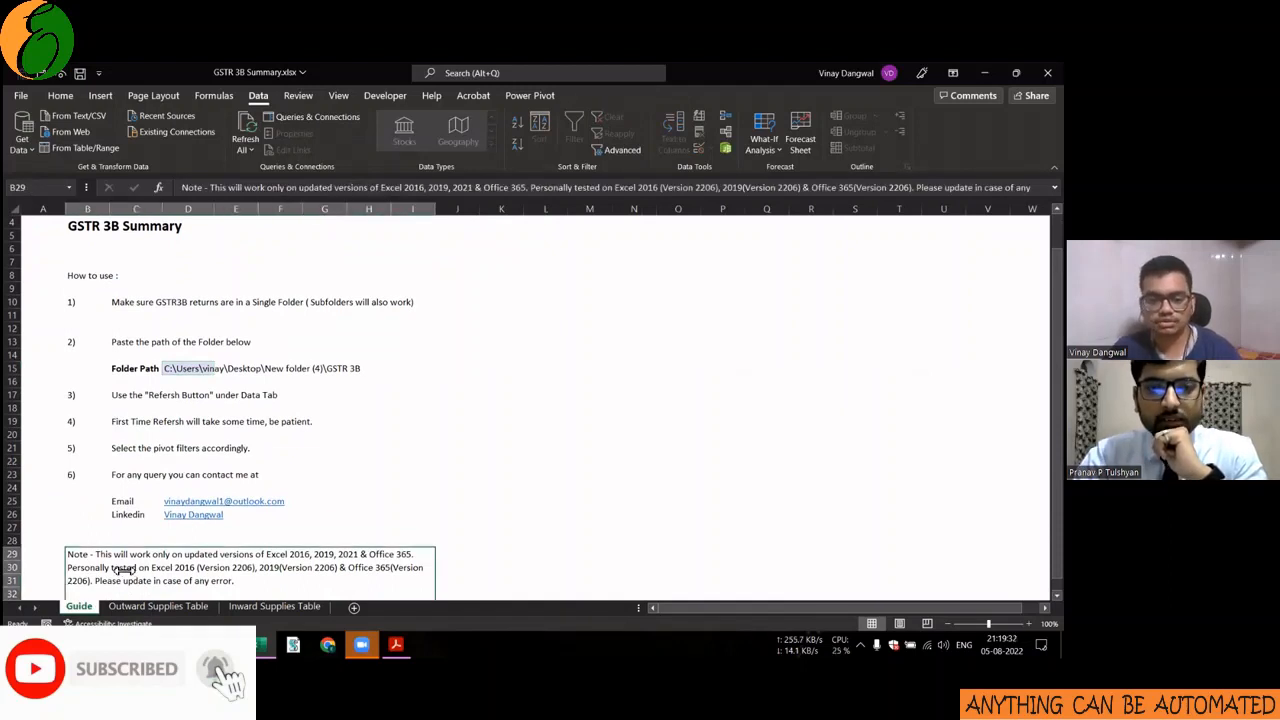
pyautogui.scroll(-1, 124, 568)
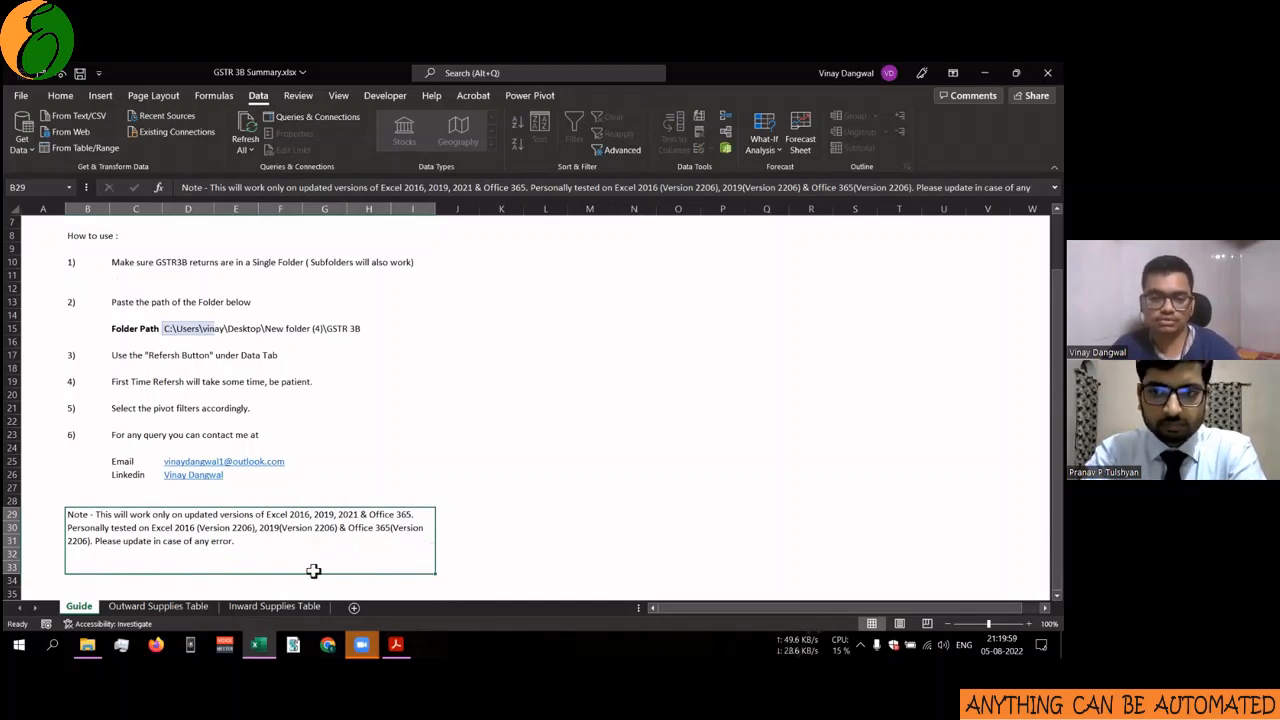
# Start a PDF file import on the Outward Supplies Table sheet.
pyautogui.click(178, 610)
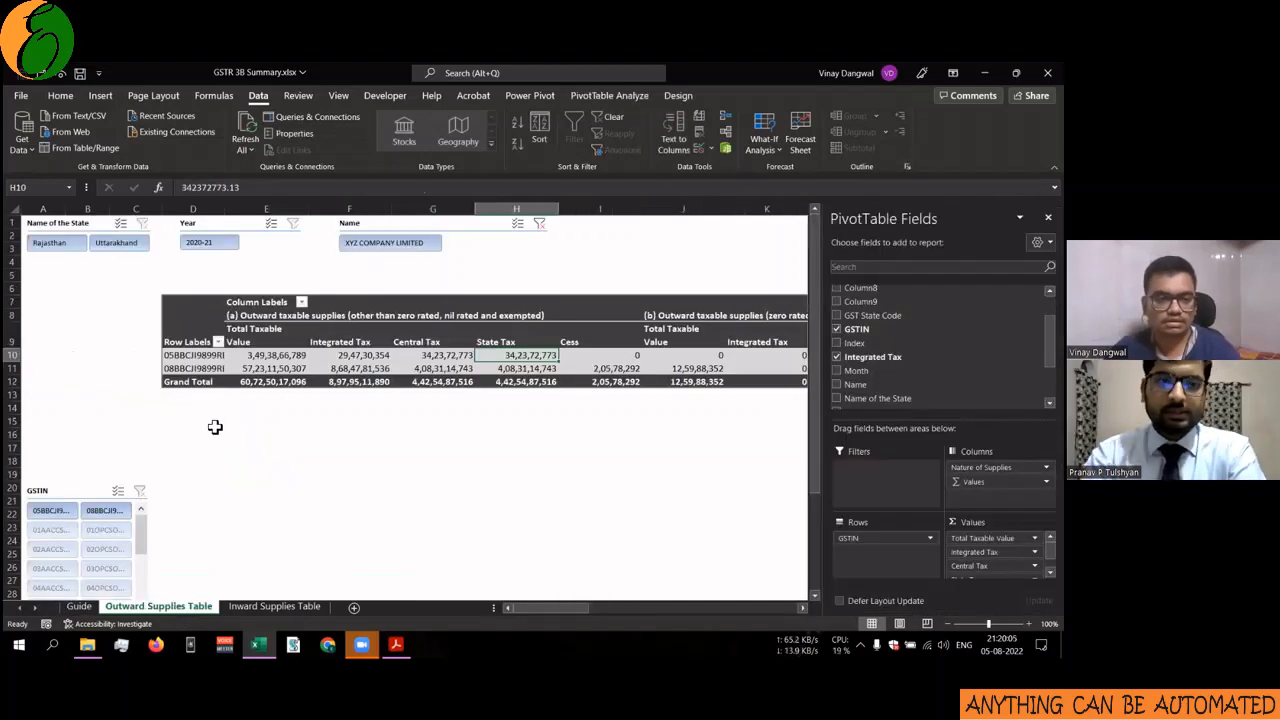
pyautogui.click(20, 145)
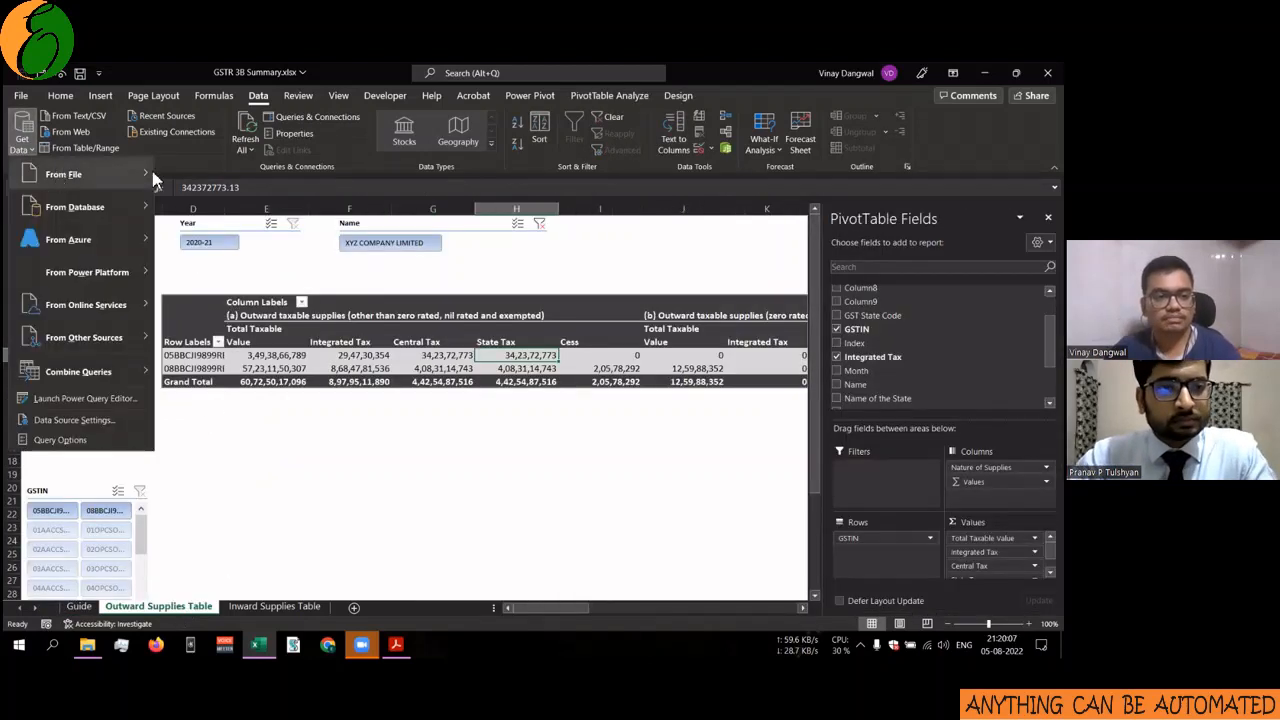
pyautogui.moveTo(150, 173)
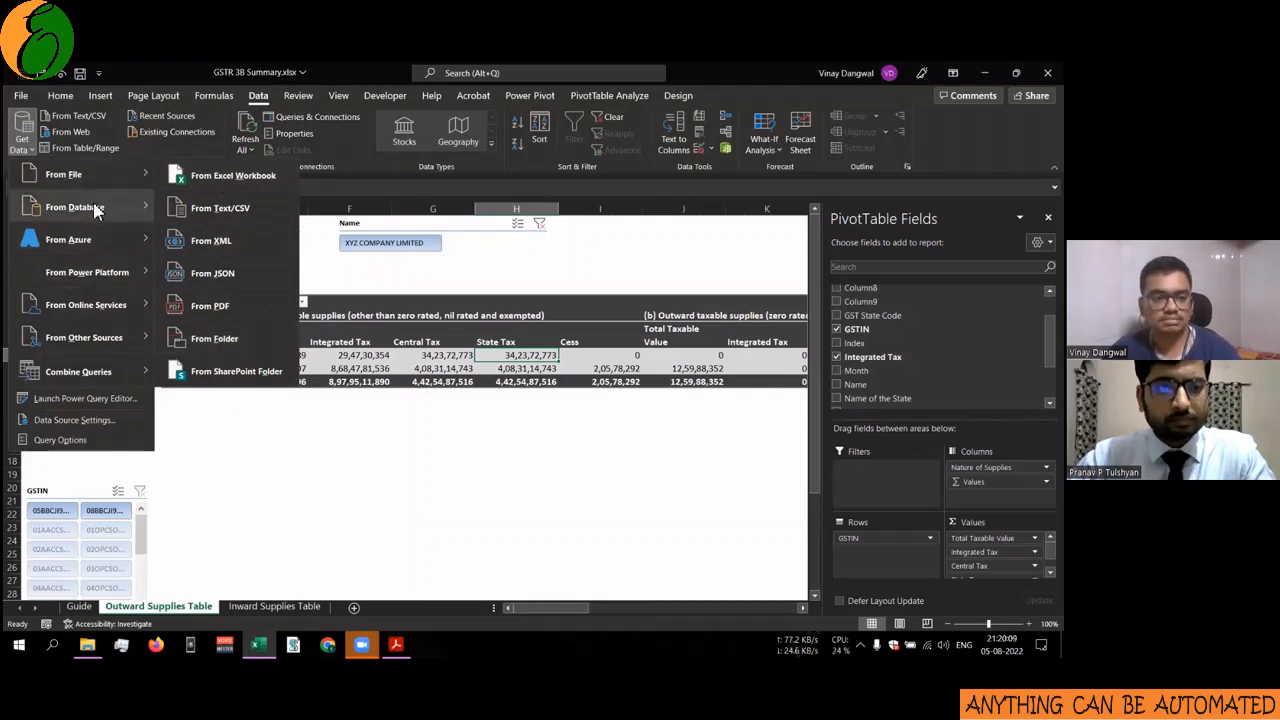
pyautogui.moveTo(93, 208)
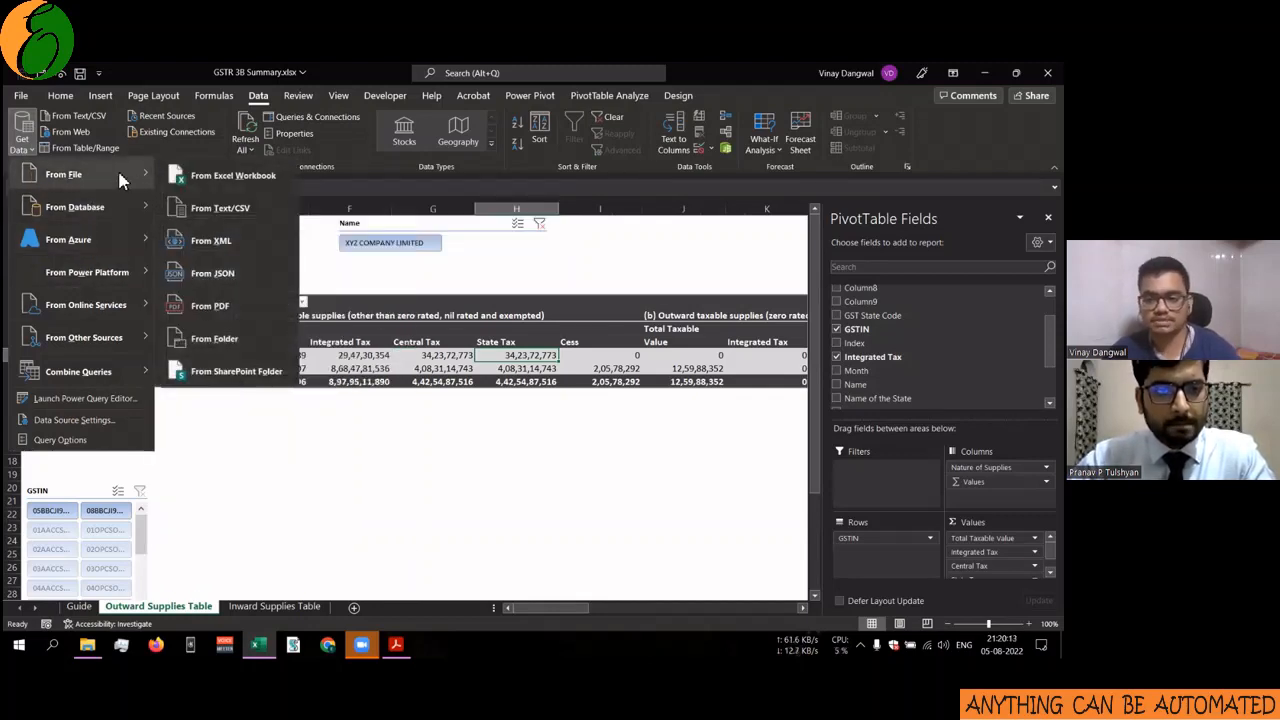
pyautogui.click(209, 316)
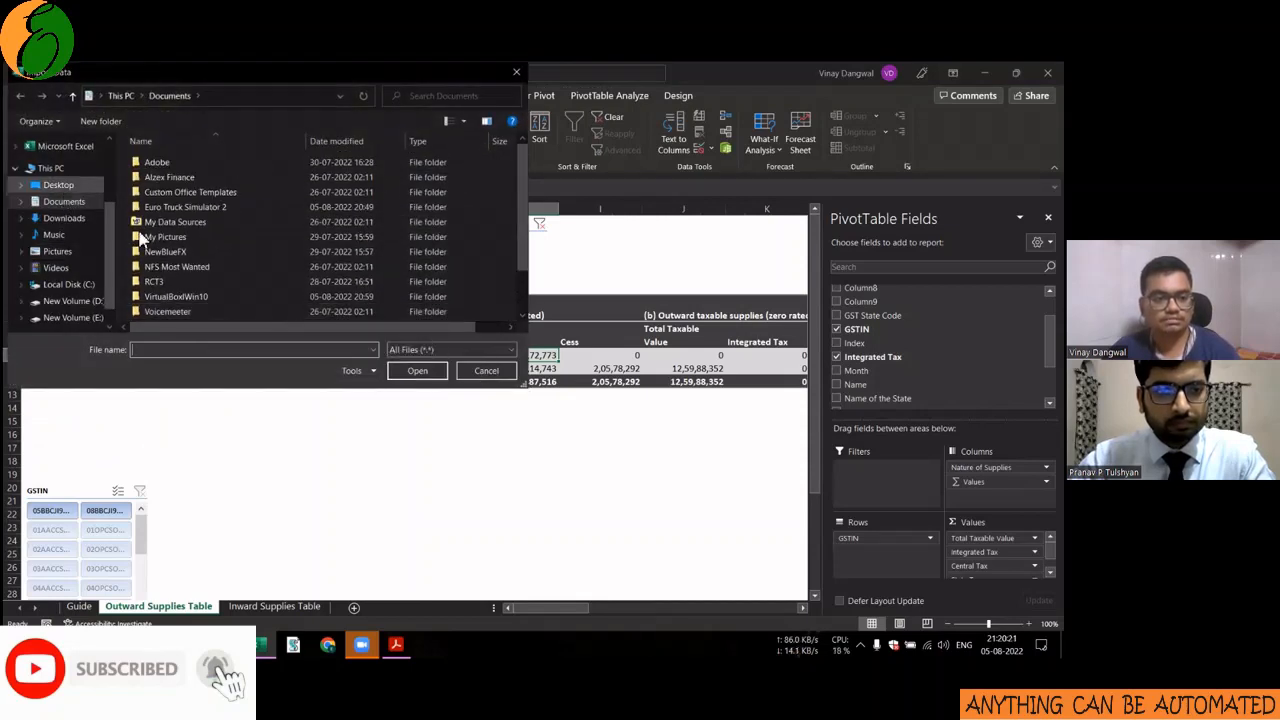
# Choose the first GSTR3B return PDF listed in the Desktop folder New folder (4)\GSTR 3B as the import source.
pyautogui.click(58, 185)
pyautogui.scroll(-3, 188, 252)
pyautogui.scroll(3, 200, 241)
pyautogui.doubleClick(200, 207)
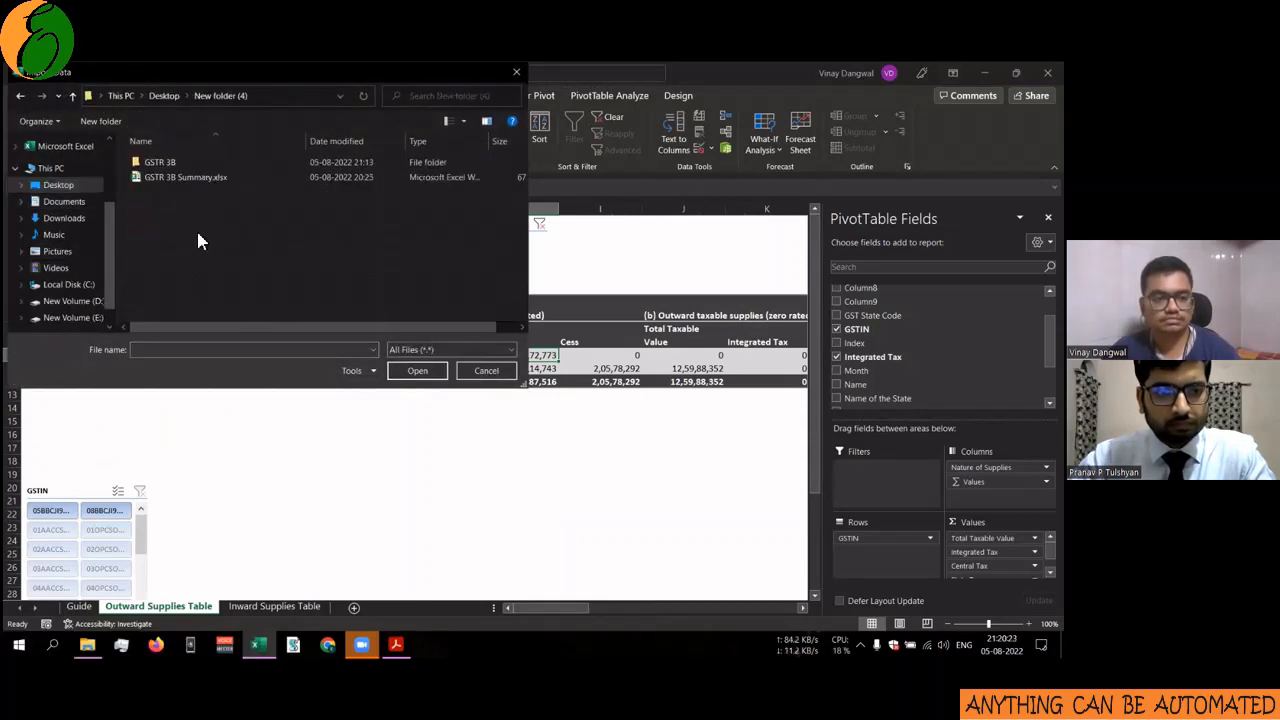
pyautogui.doubleClick(205, 166)
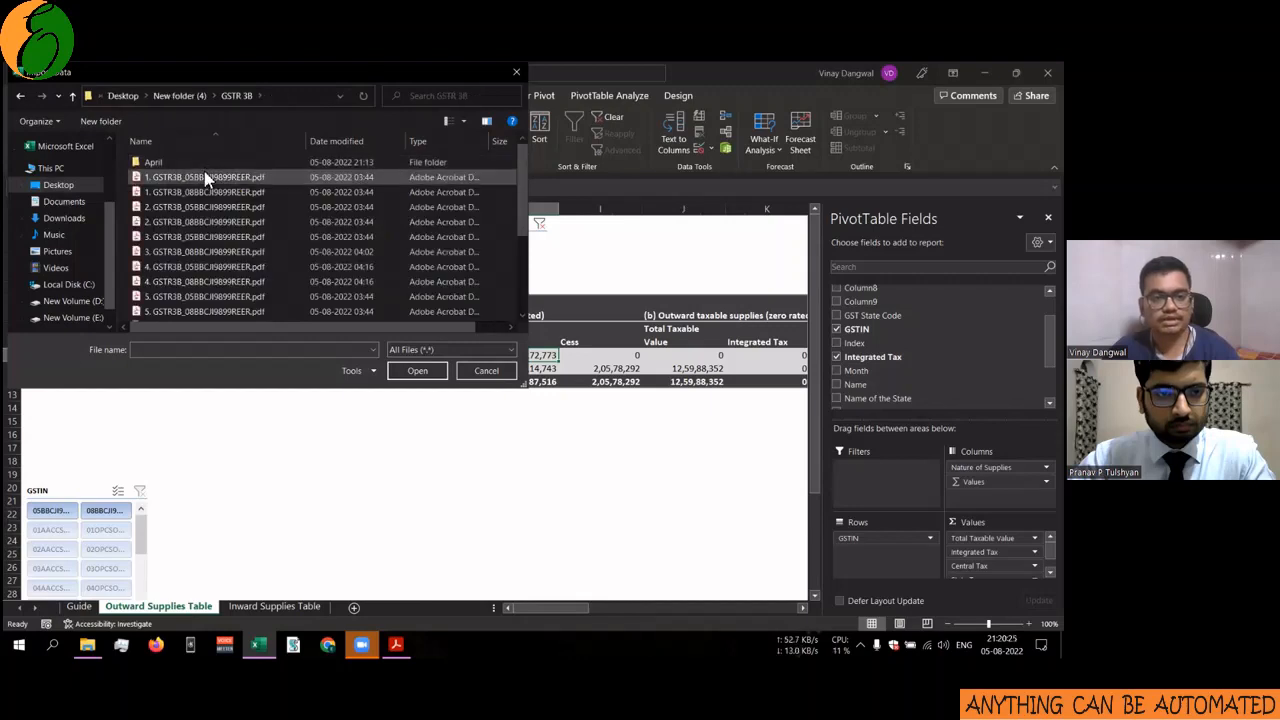
pyautogui.doubleClick(212, 180)
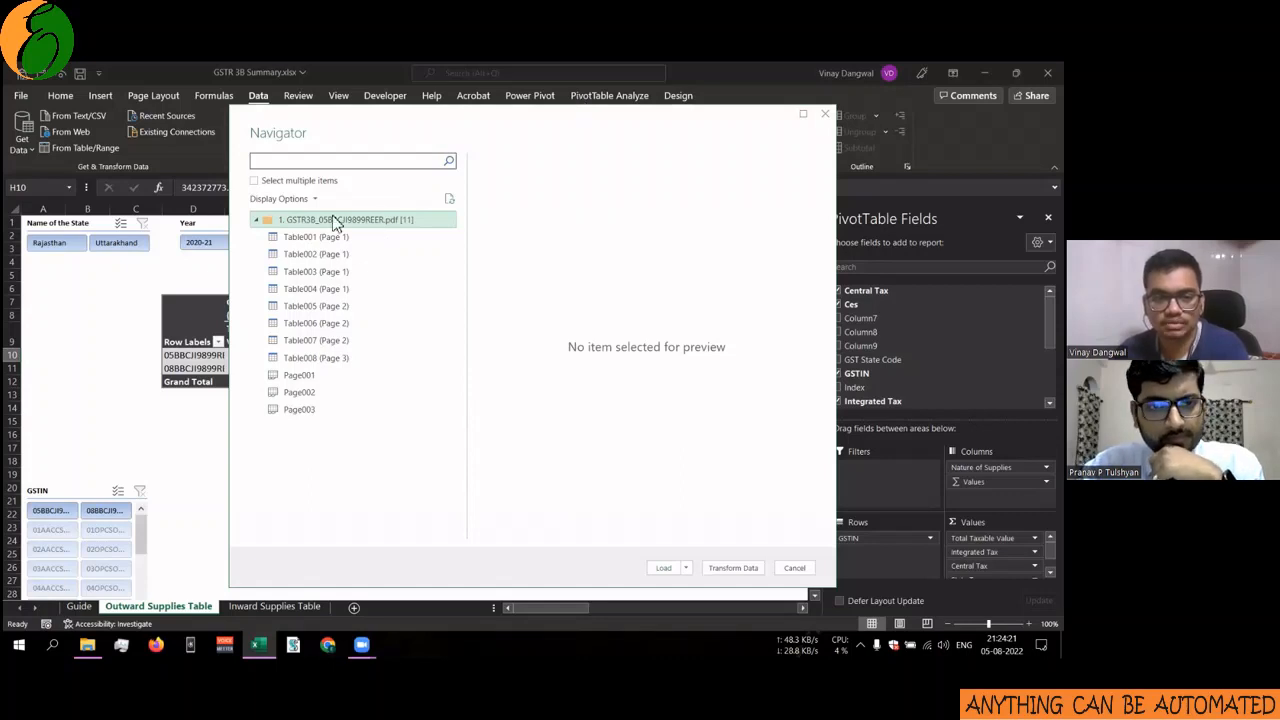
# Preview Table002 and Table004 of the return PDF, and open the whole PDF in Power Query for transformation.
pyautogui.click(342, 240)
pyautogui.click(346, 254)
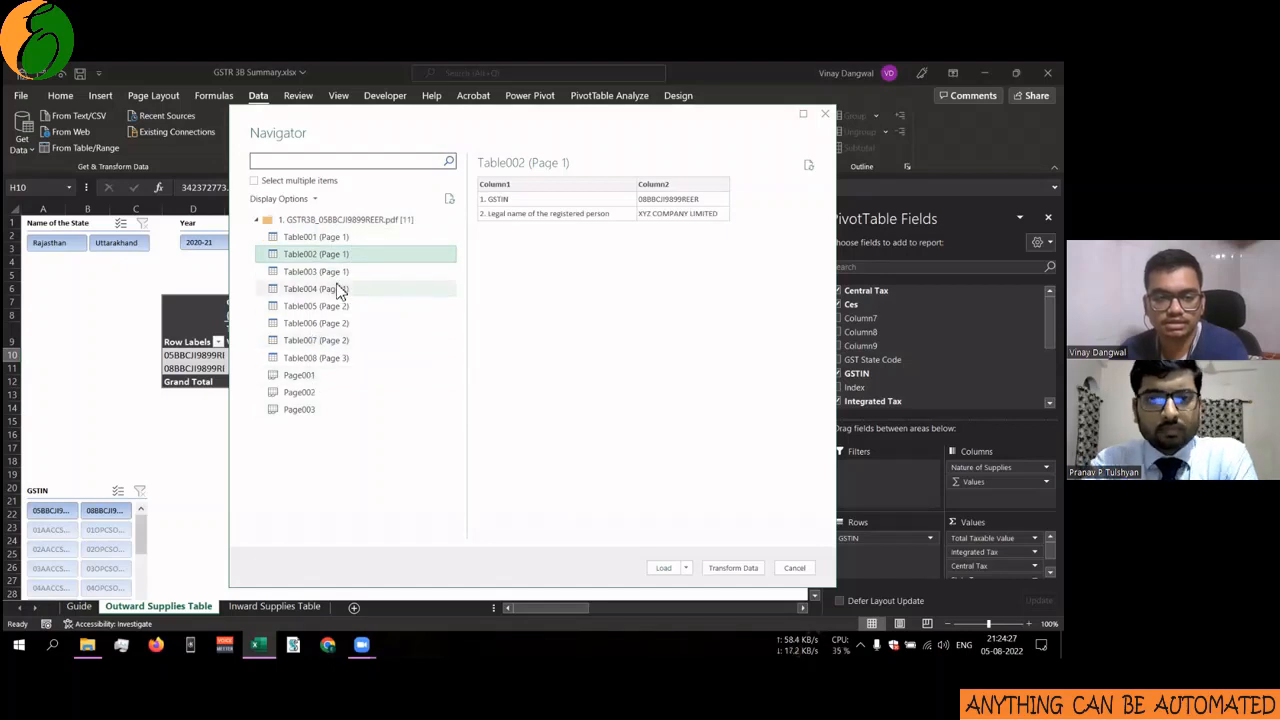
pyautogui.click(340, 289)
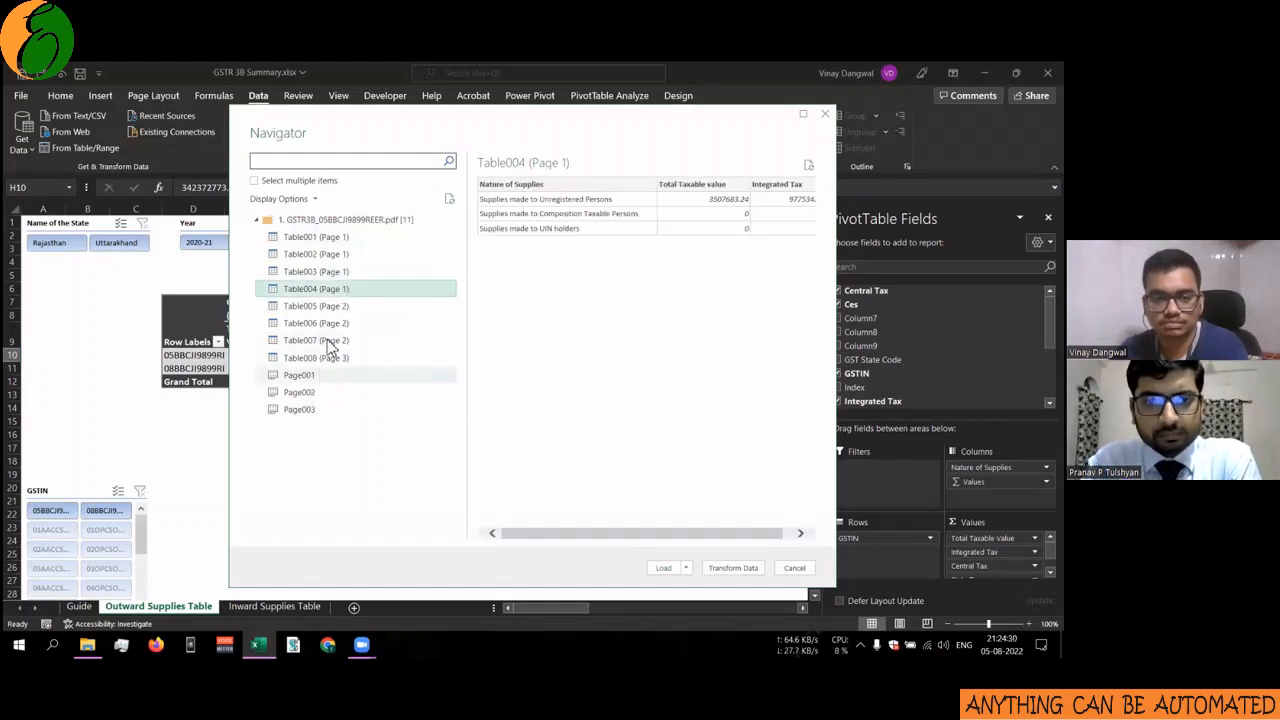
pyautogui.click(360, 220)
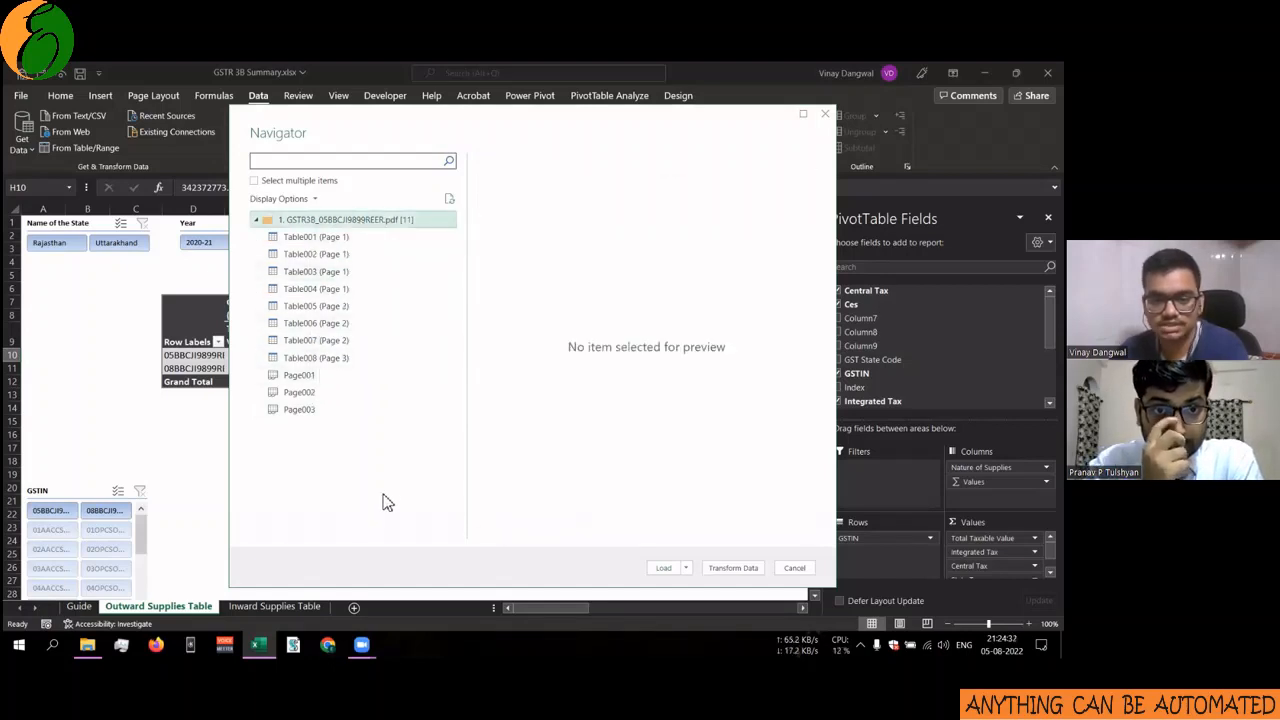
pyautogui.click(733, 567)
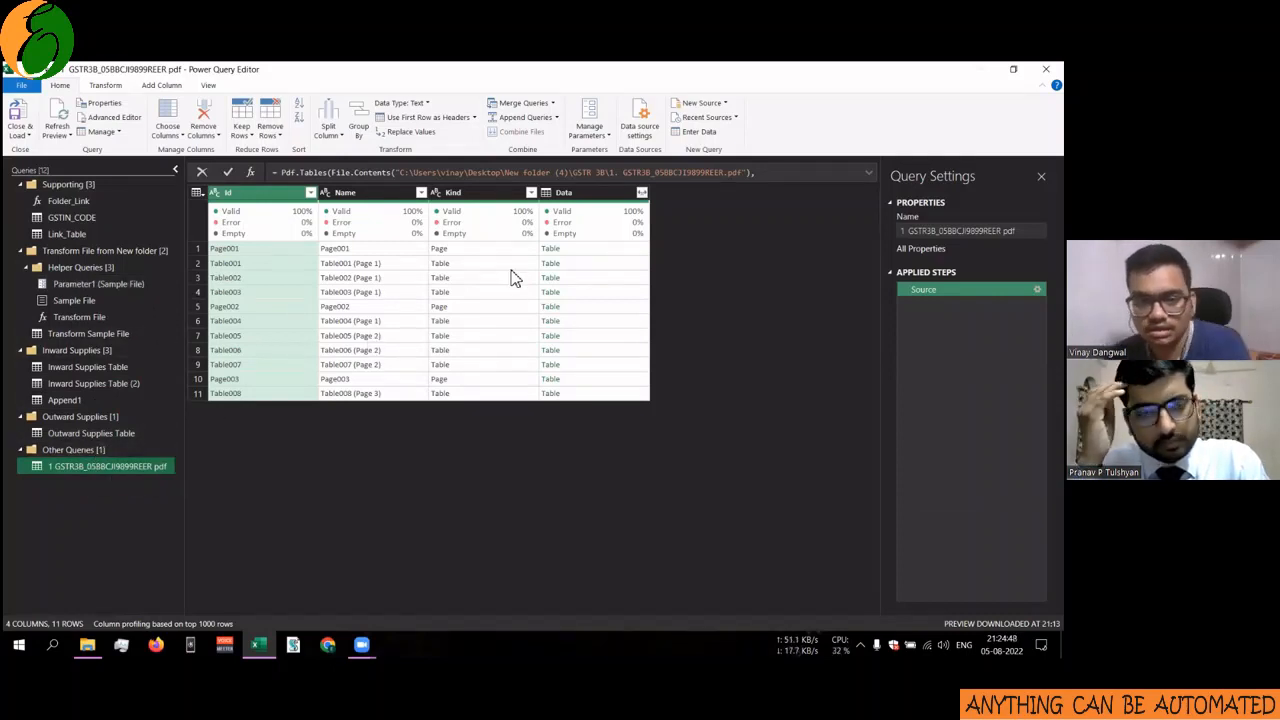
# Preview the first table in the Data column and remove all columns except Data.
pyautogui.click(594, 202)
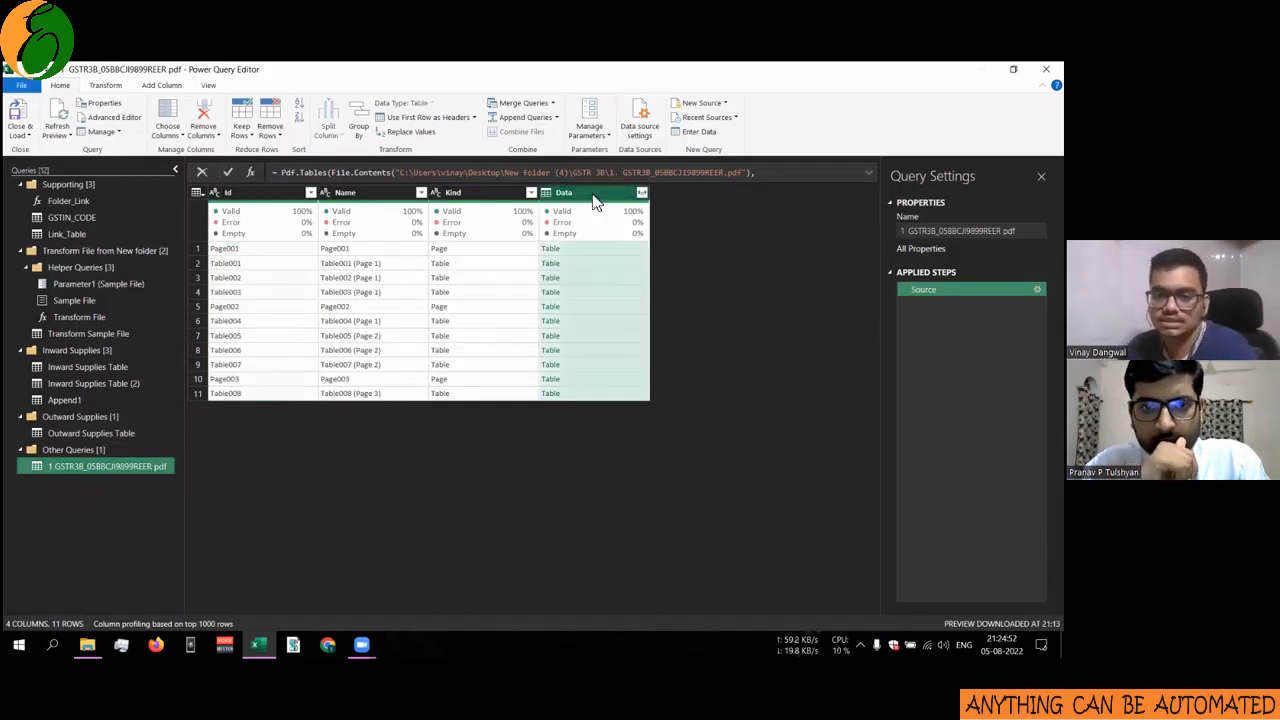
pyautogui.click(590, 250)
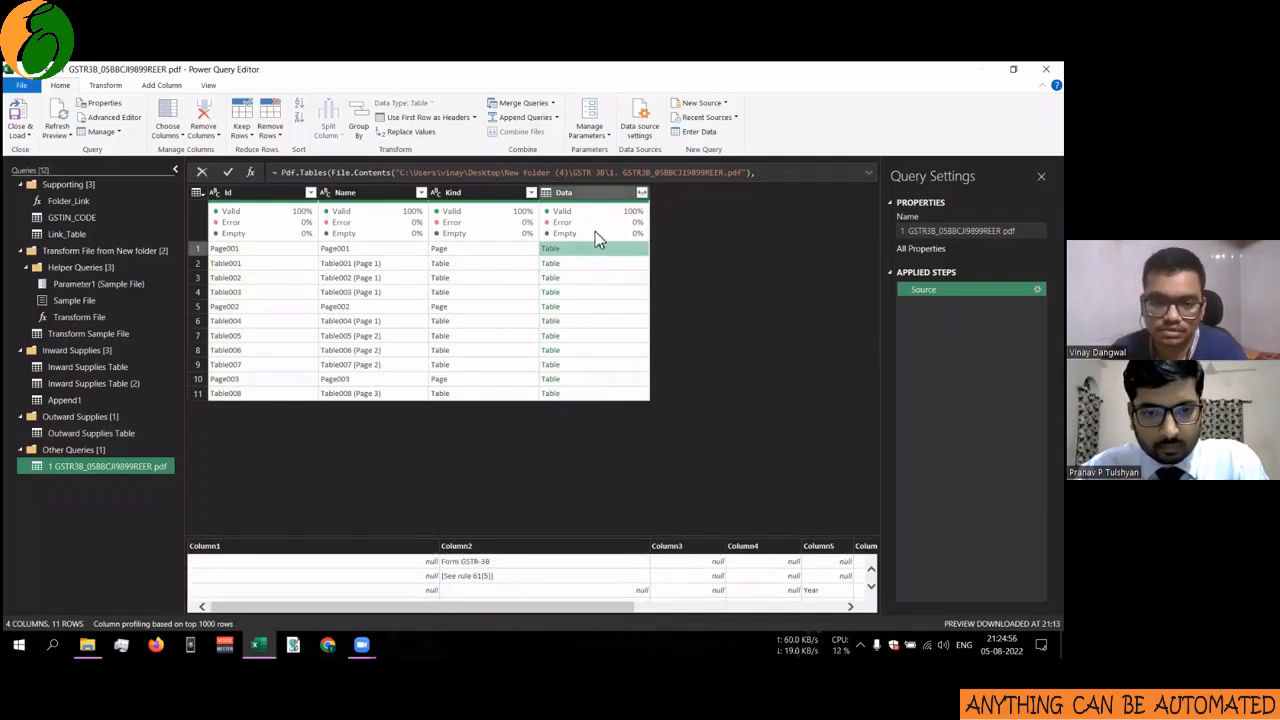
pyautogui.rightClick(586, 197)
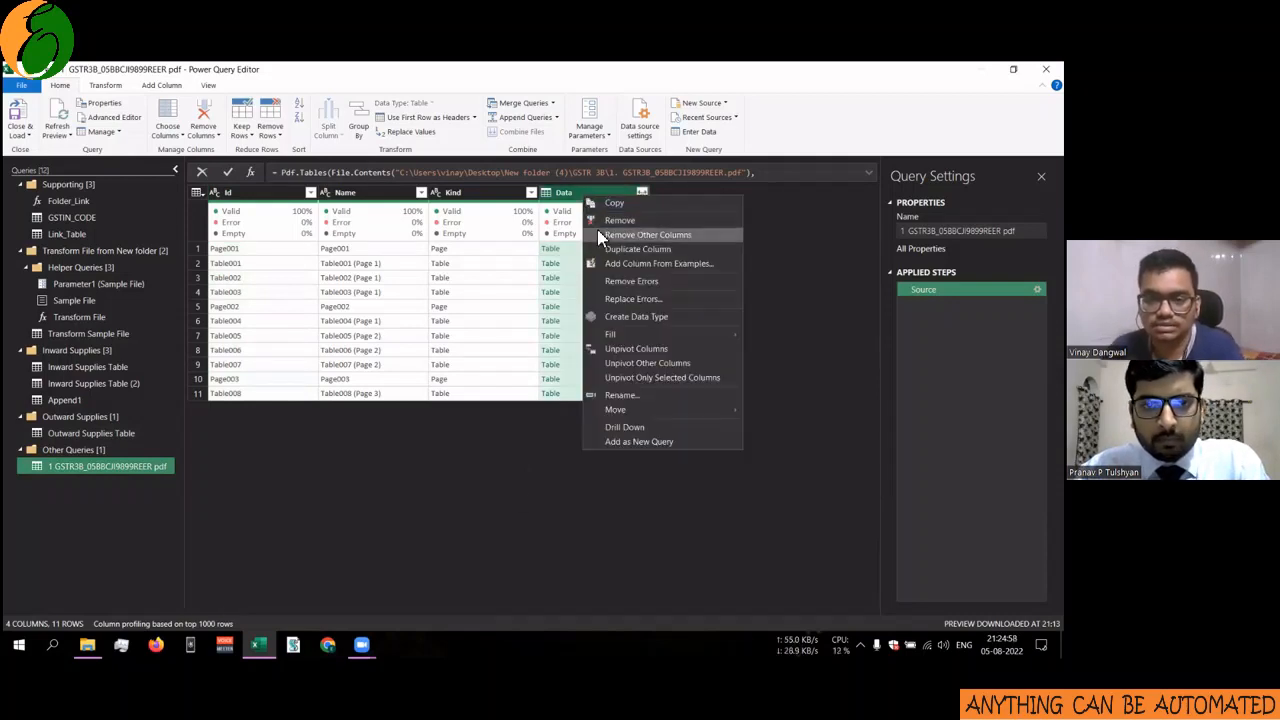
pyautogui.click(598, 234)
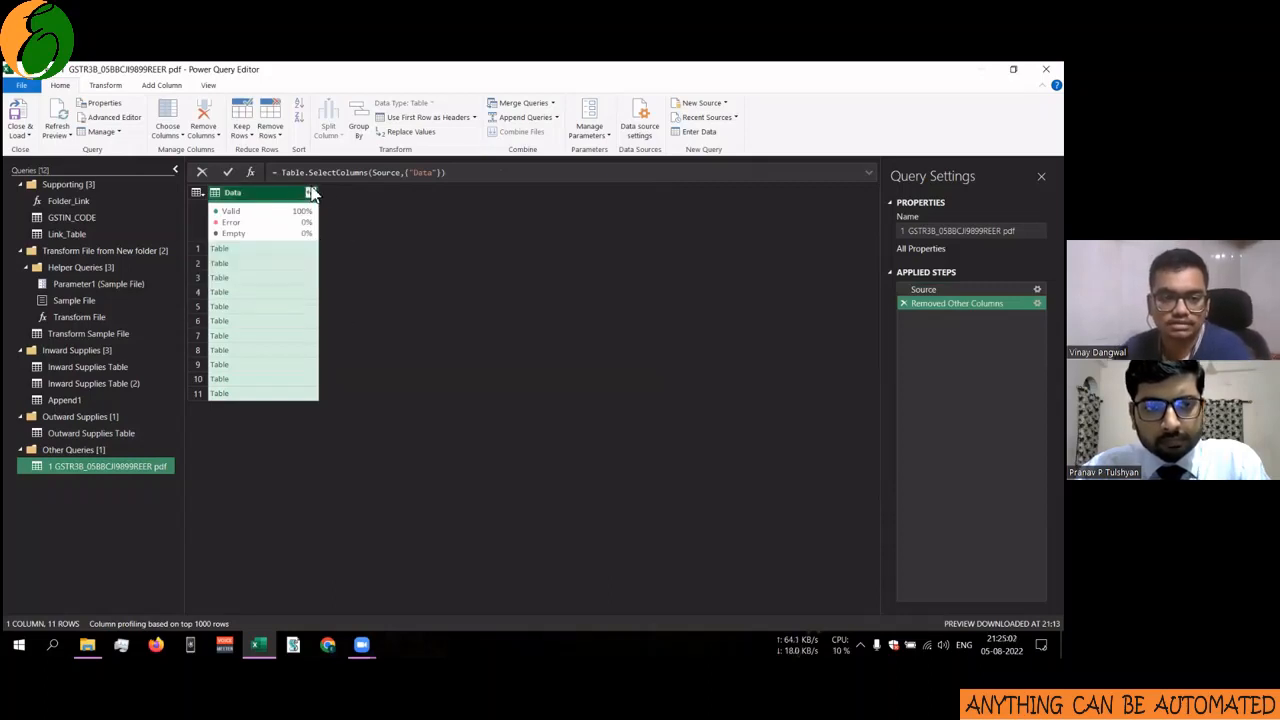
# Load the full column list, expand the Data column into all its columns without a name prefix, and look over the expanded rows.
pyautogui.click(310, 192)
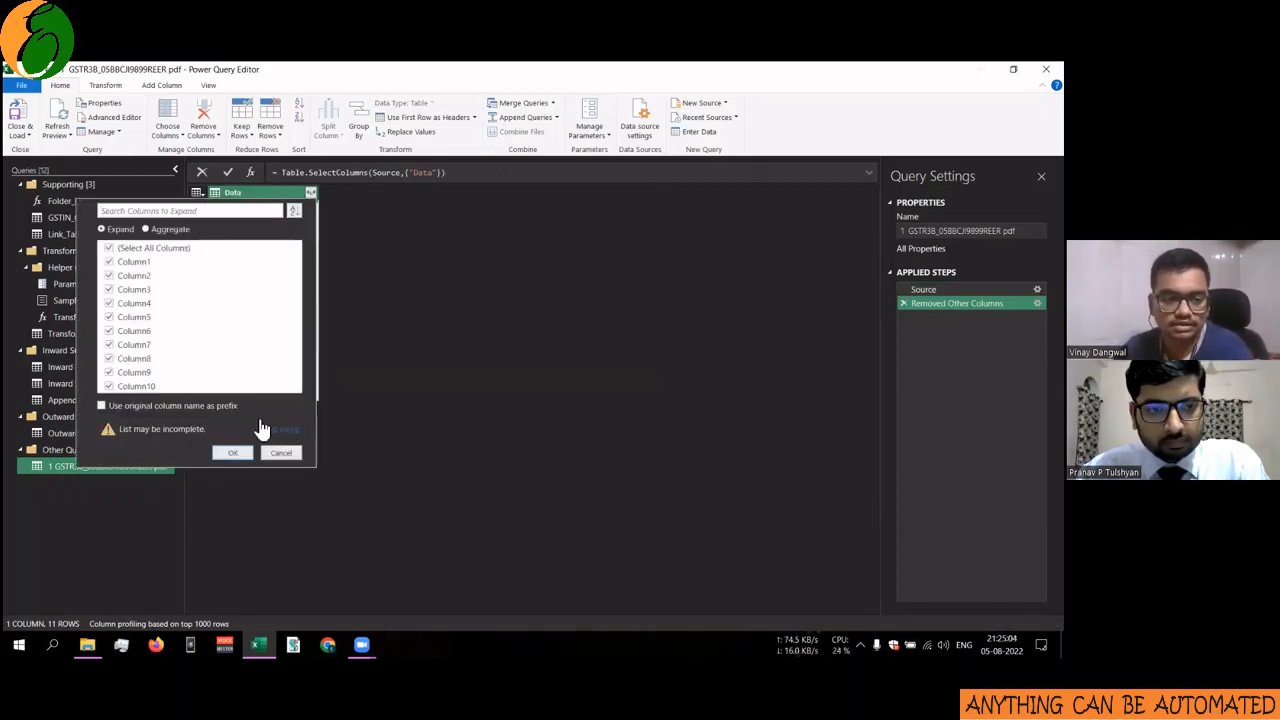
pyautogui.click(274, 429)
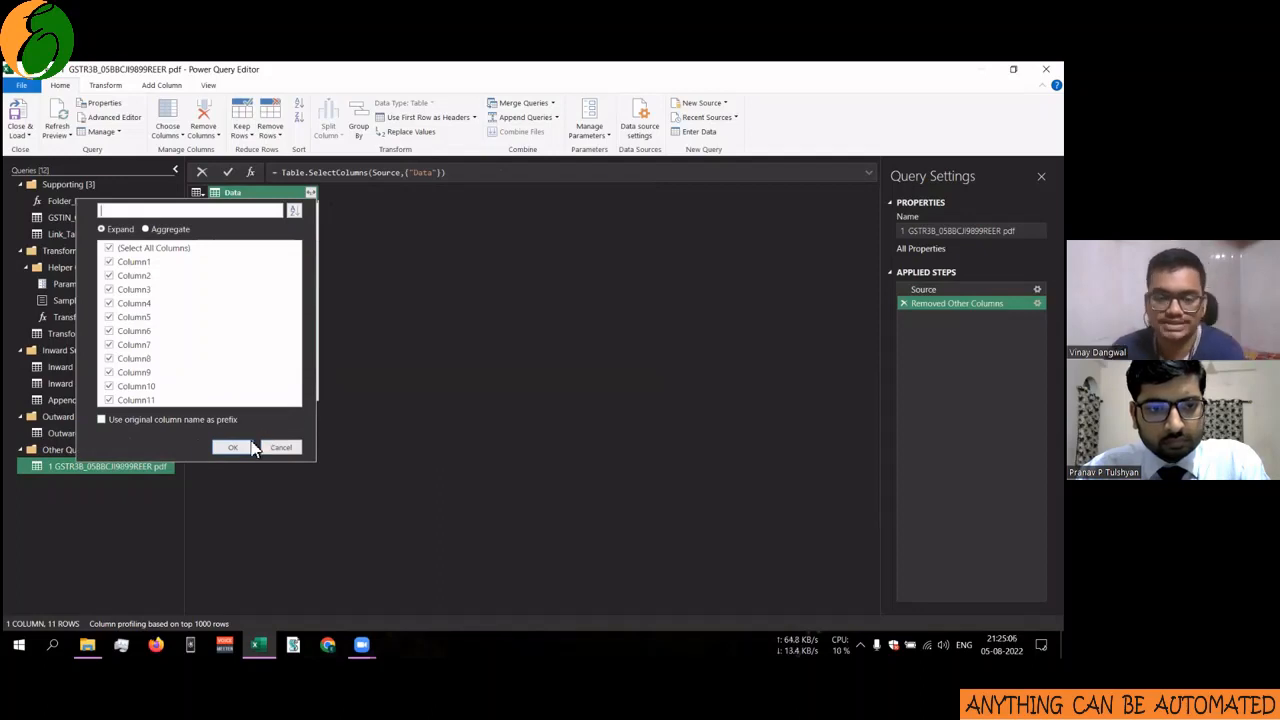
pyautogui.click(233, 447)
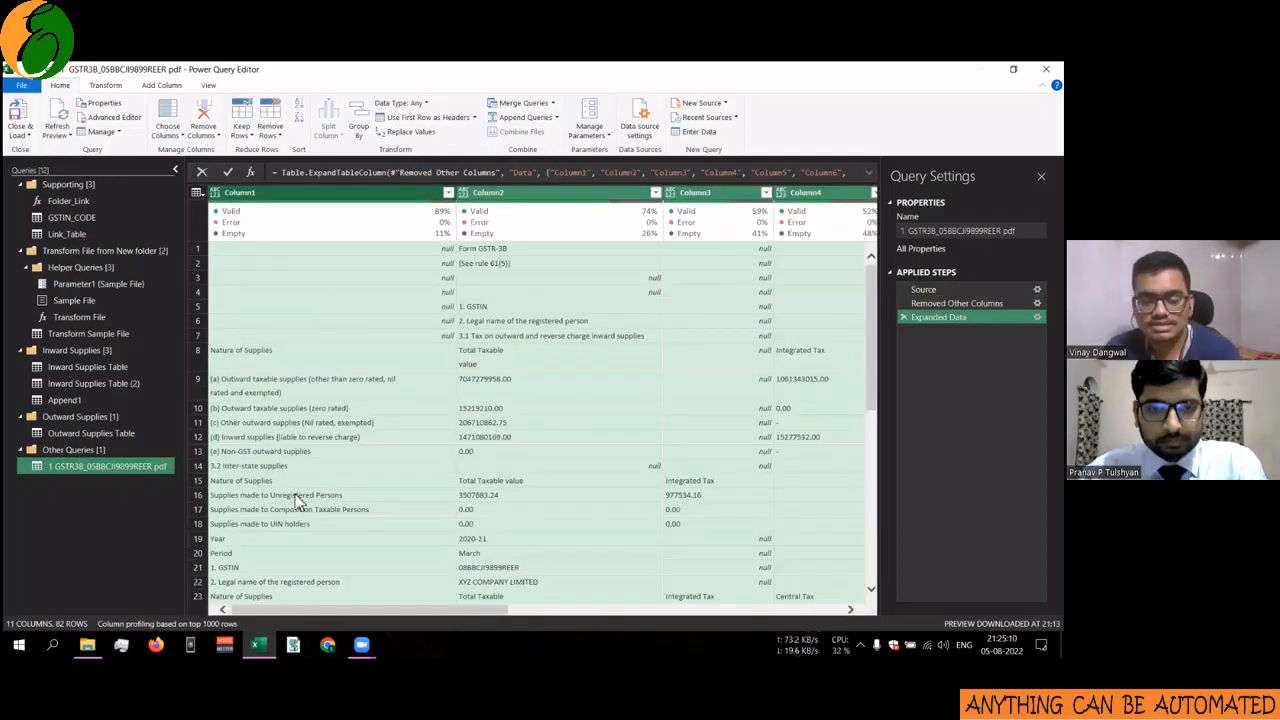
pyautogui.scroll(-8, 336, 437)
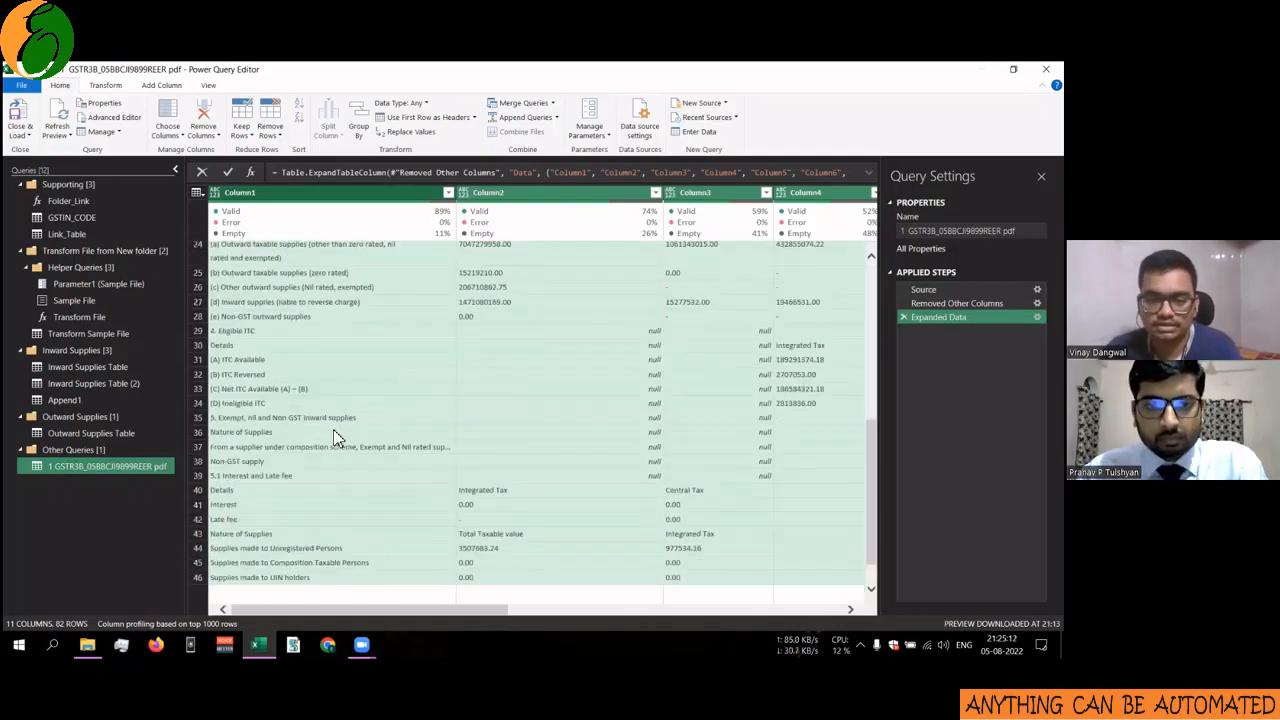
pyautogui.scroll(8, 334, 432)
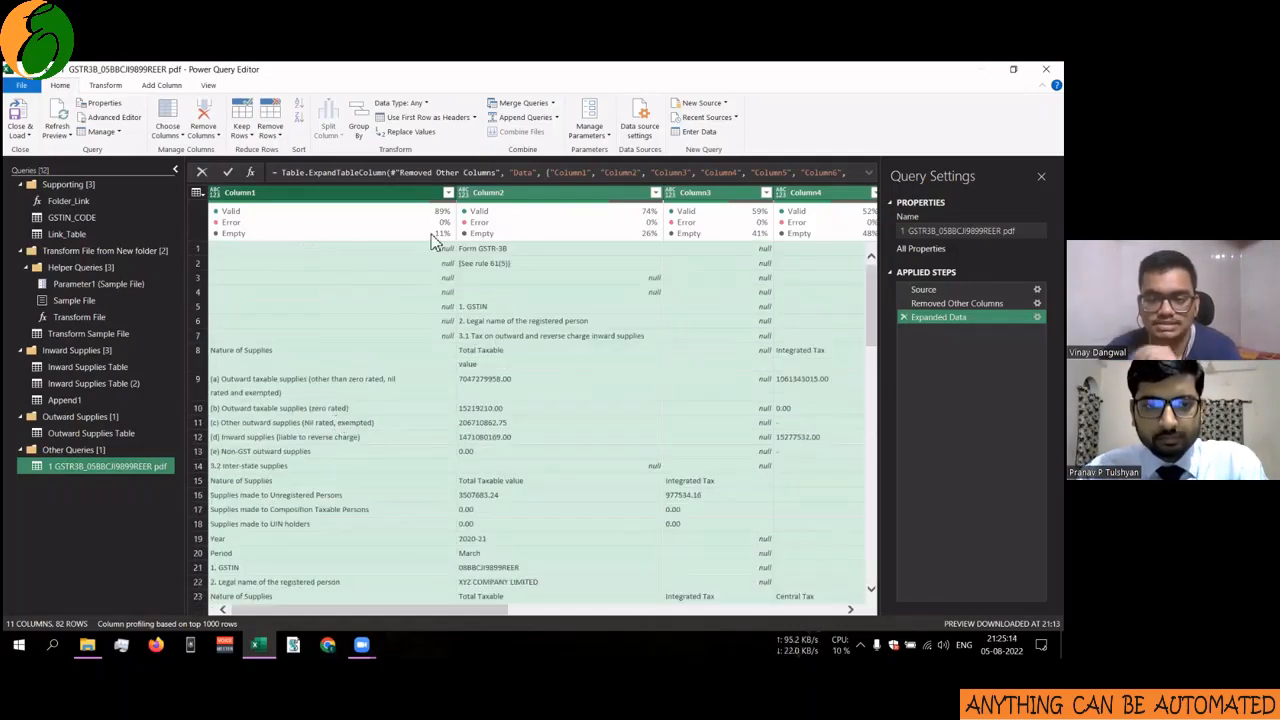
pyautogui.click(120, 87)
pyautogui.click(157, 92)
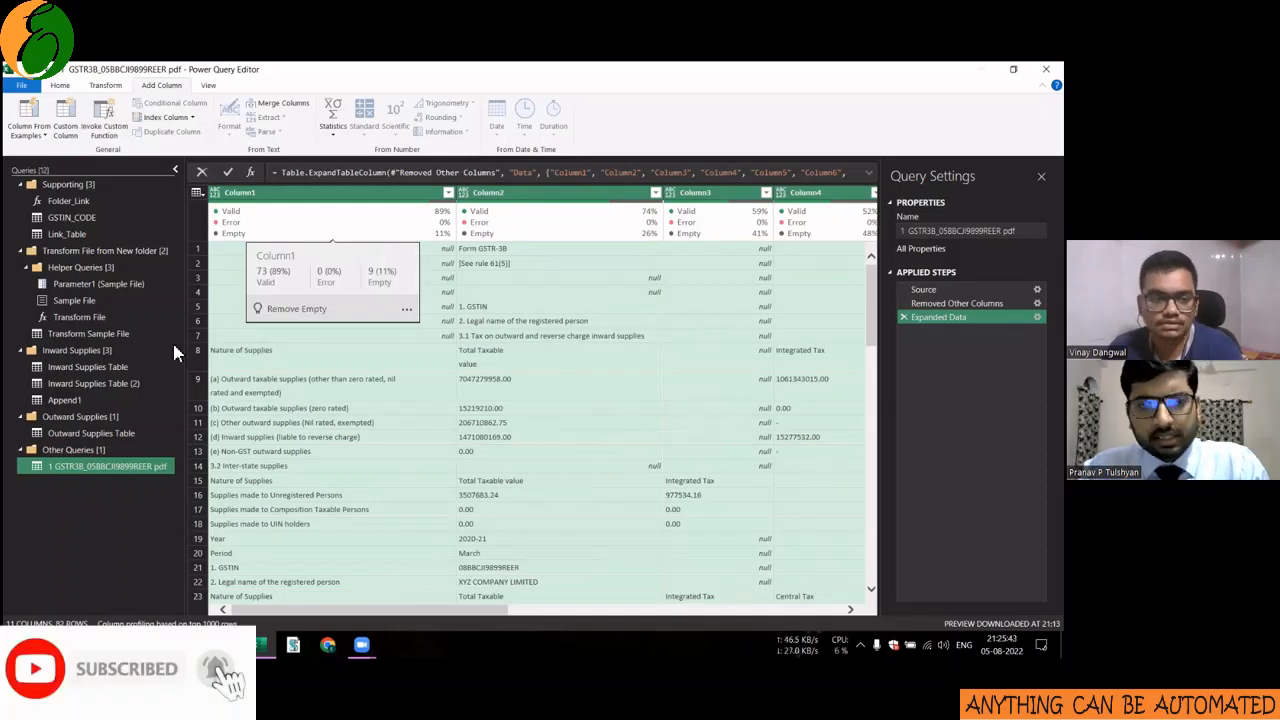
# Examine the applied steps of the Inward Supplies Table query, from the PDF extension check through Invoke Custom Function1 to Removed Columns2.
pyautogui.click(105, 365)
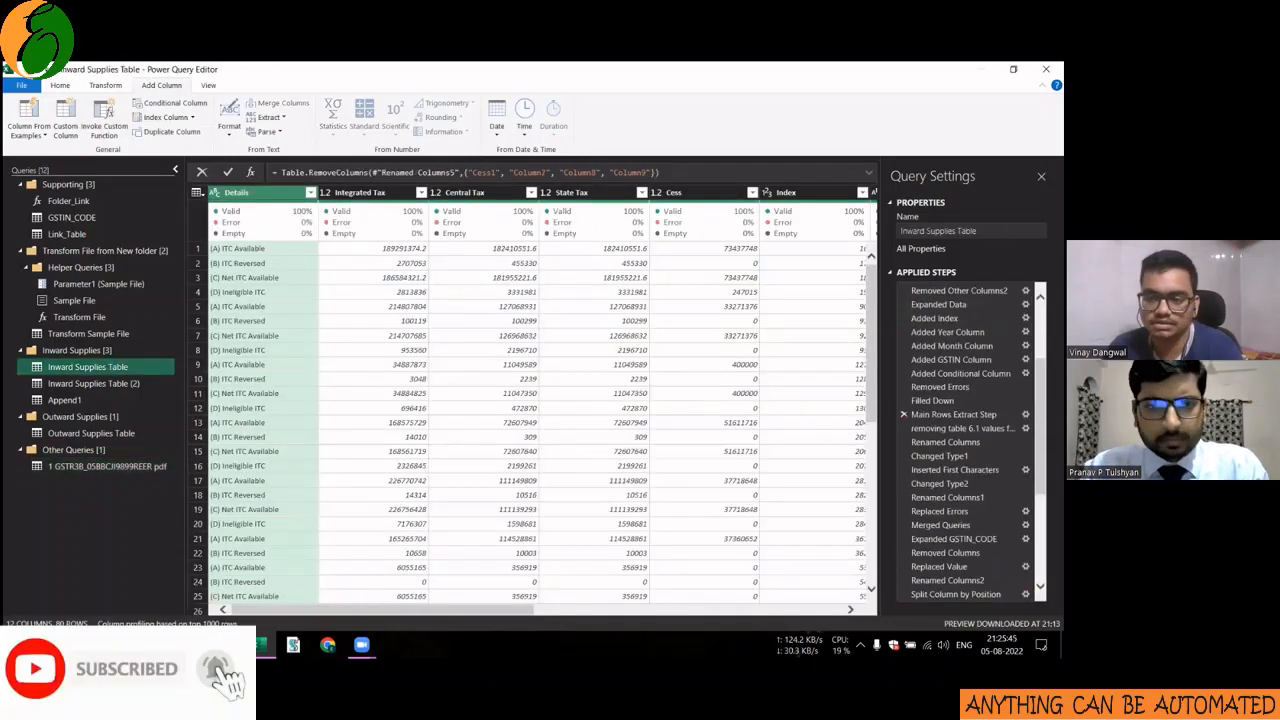
pyautogui.scroll(10, 930, 305)
pyautogui.click(930, 303)
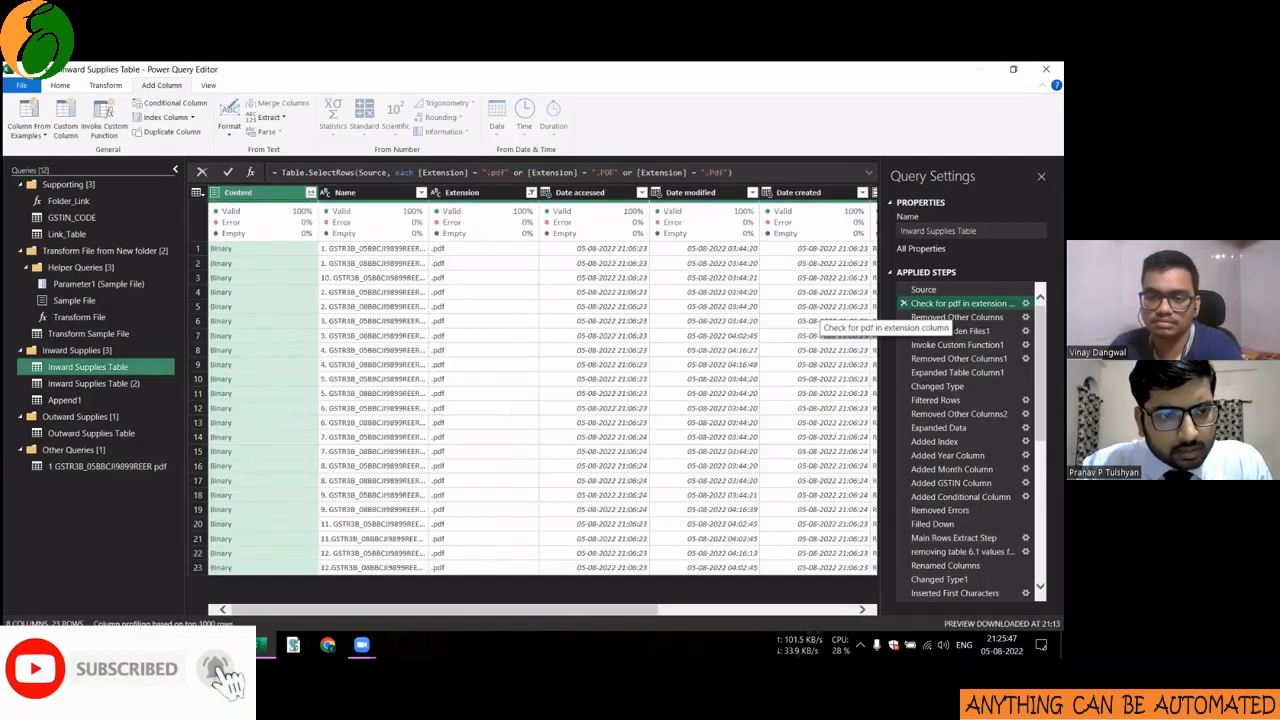
pyautogui.click(930, 317)
pyautogui.click(930, 344)
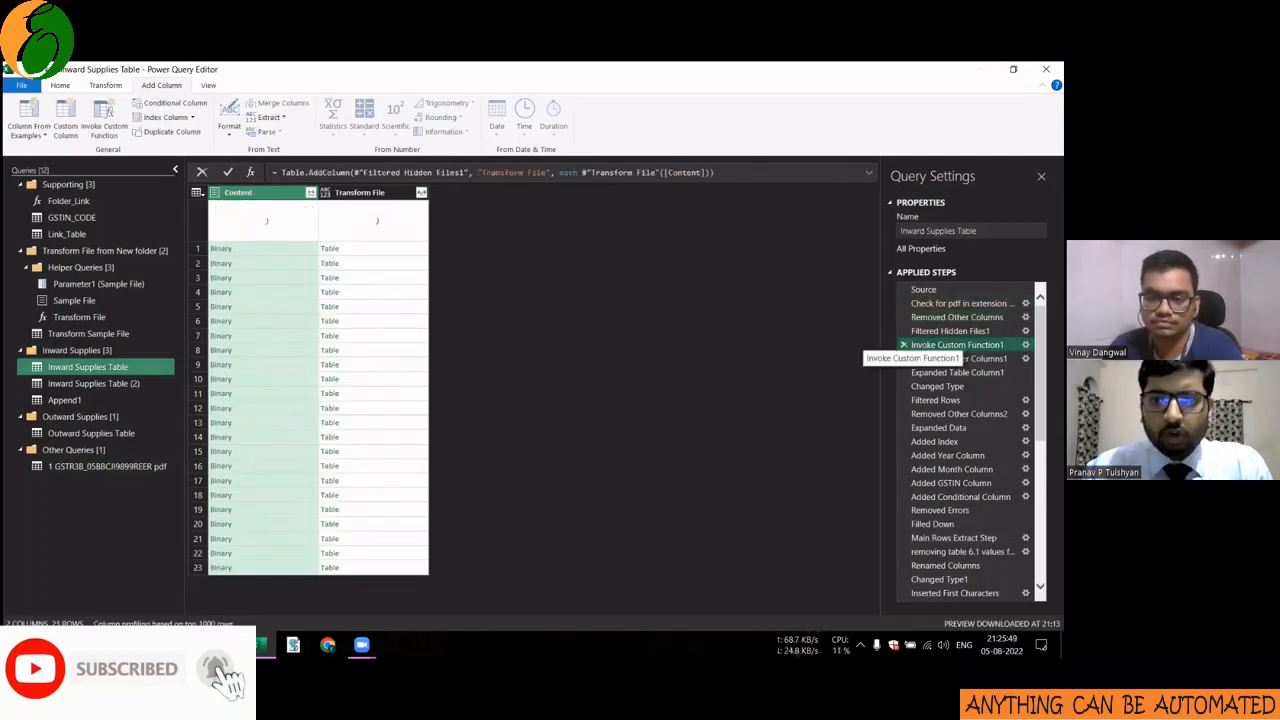
pyautogui.scroll(-5, 930, 372)
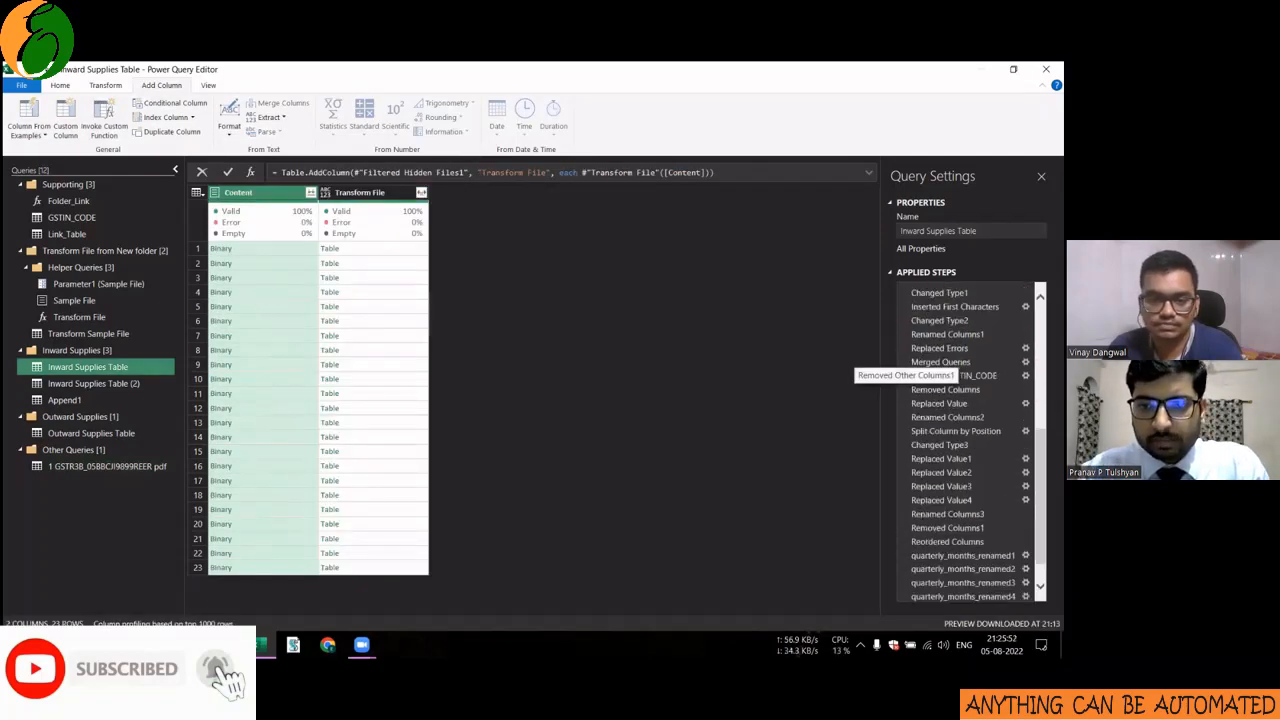
pyautogui.scroll(-3, 930, 400)
pyautogui.click(947, 591)
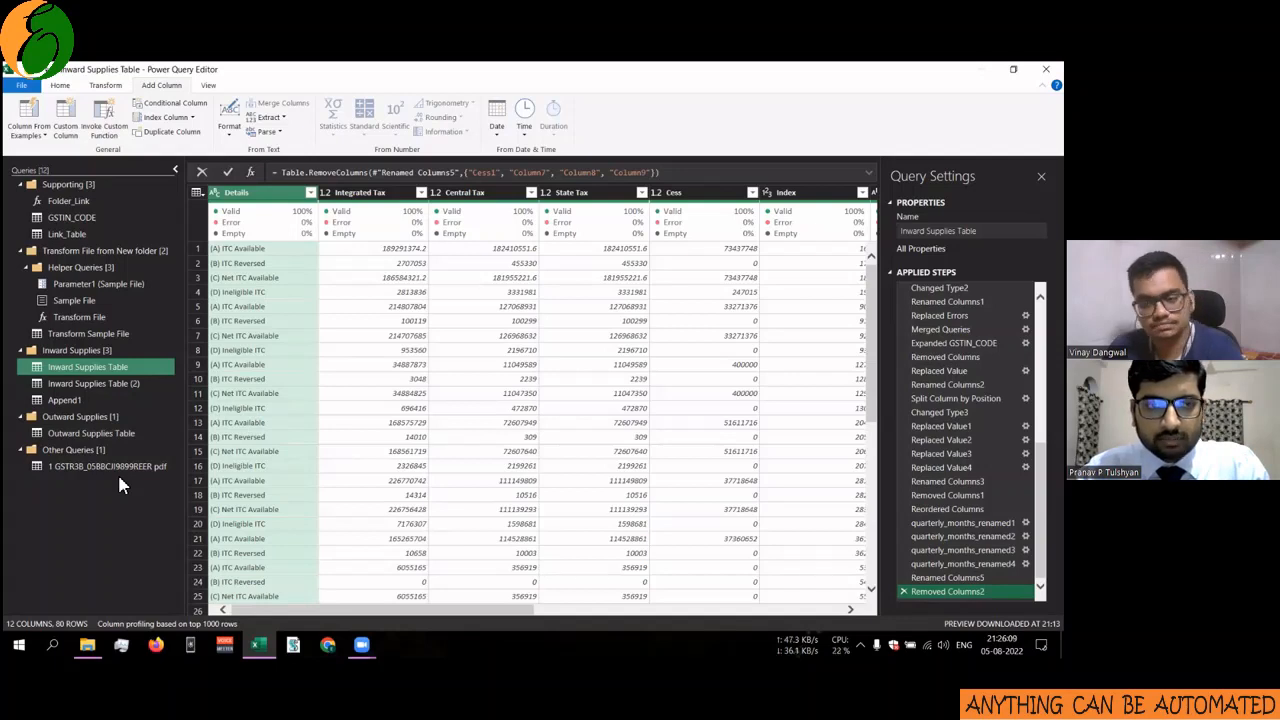
pyautogui.scroll(5, 968, 440)
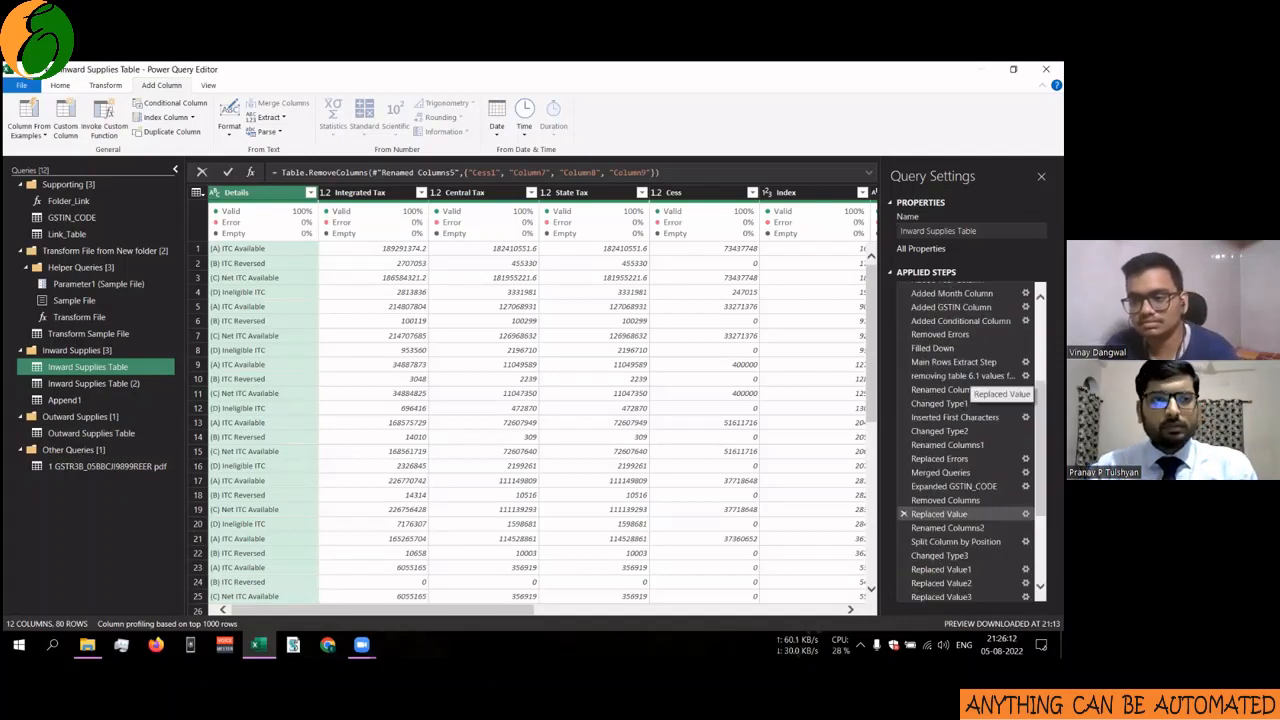
pyautogui.scroll(-1, 968, 440)
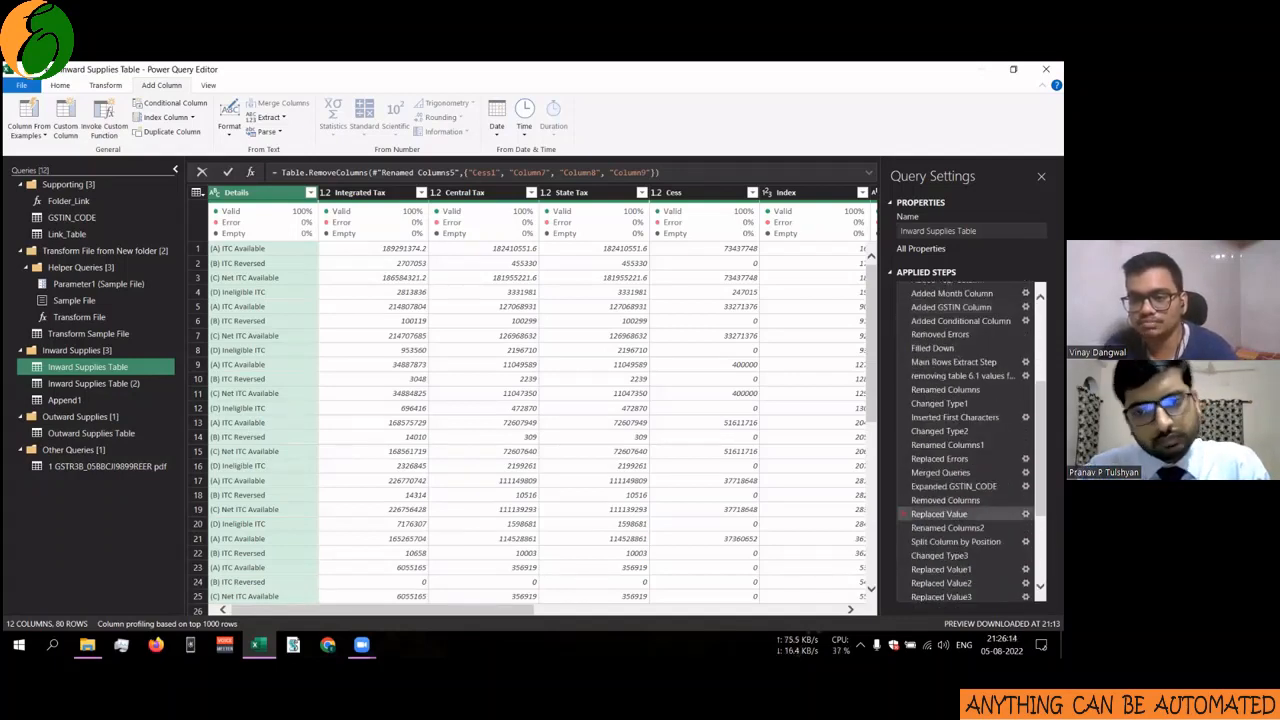
pyautogui.scroll(-5, 905, 513)
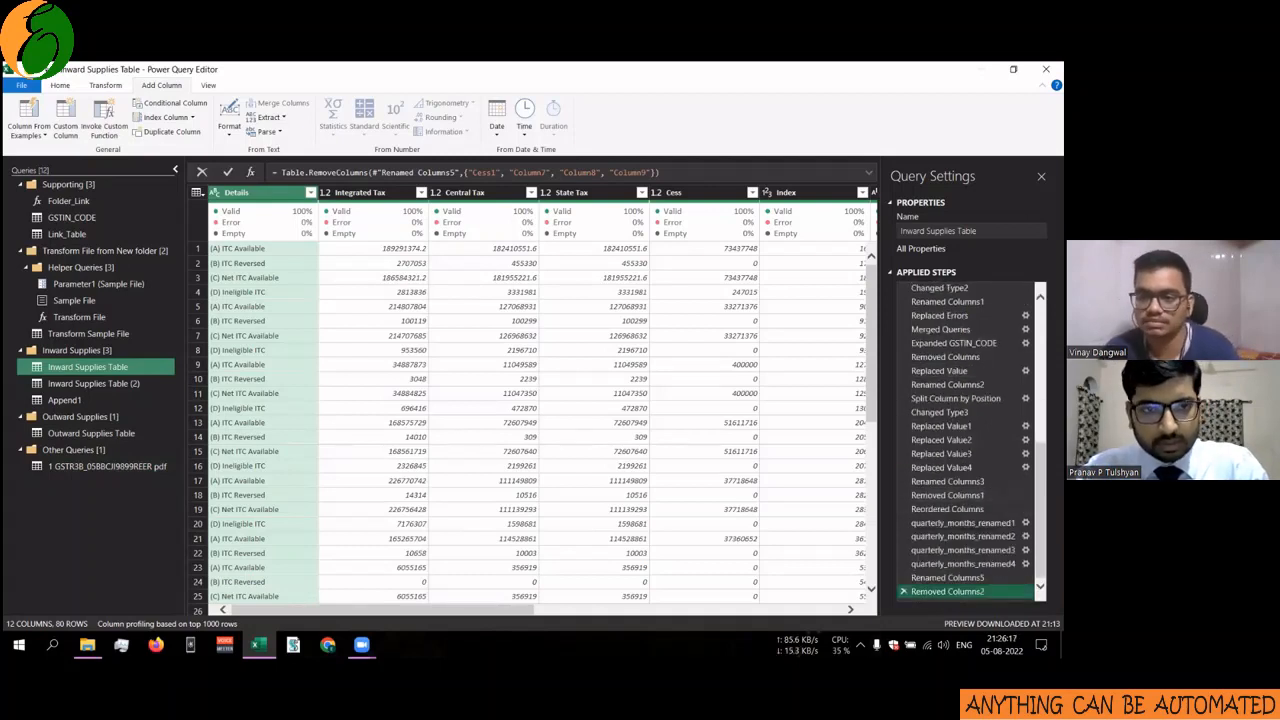
# Close and load the imported GSTR3B PDF query, dismiss the Import Data options, and select the first GSTIN row label in the outward supplies pivot table.
pyautogui.click(100, 468)
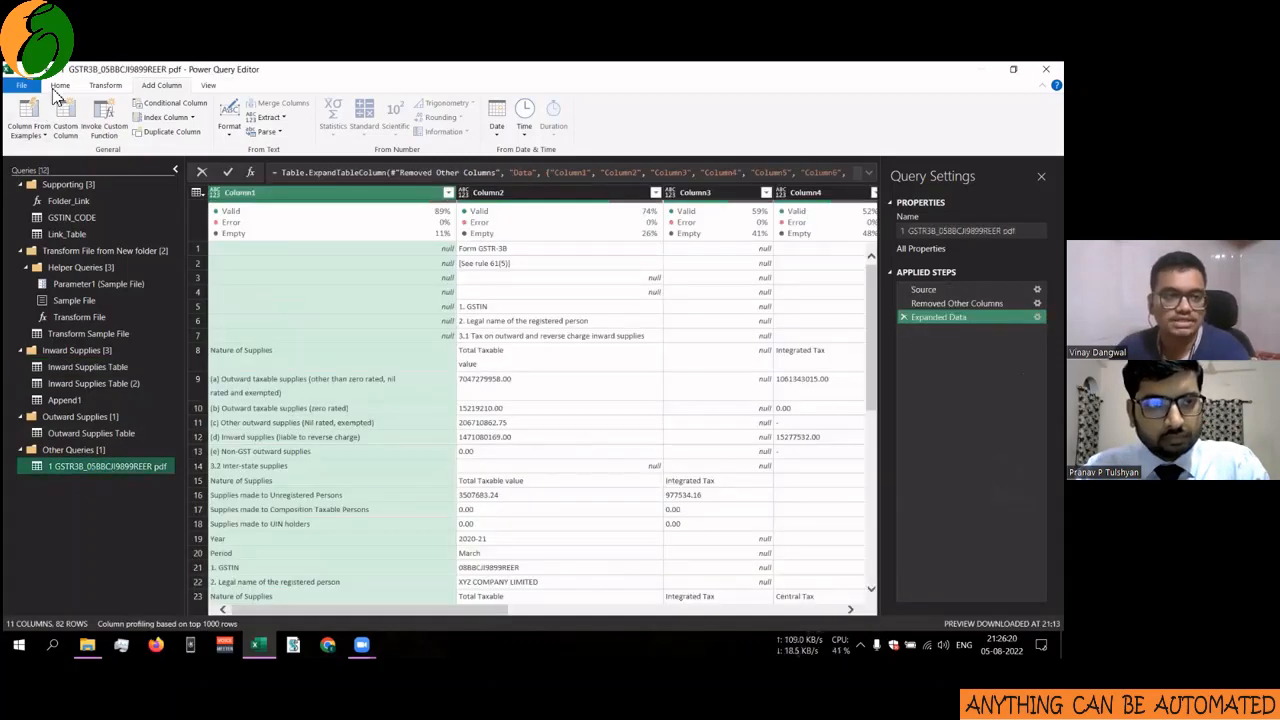
pyautogui.click(60, 86)
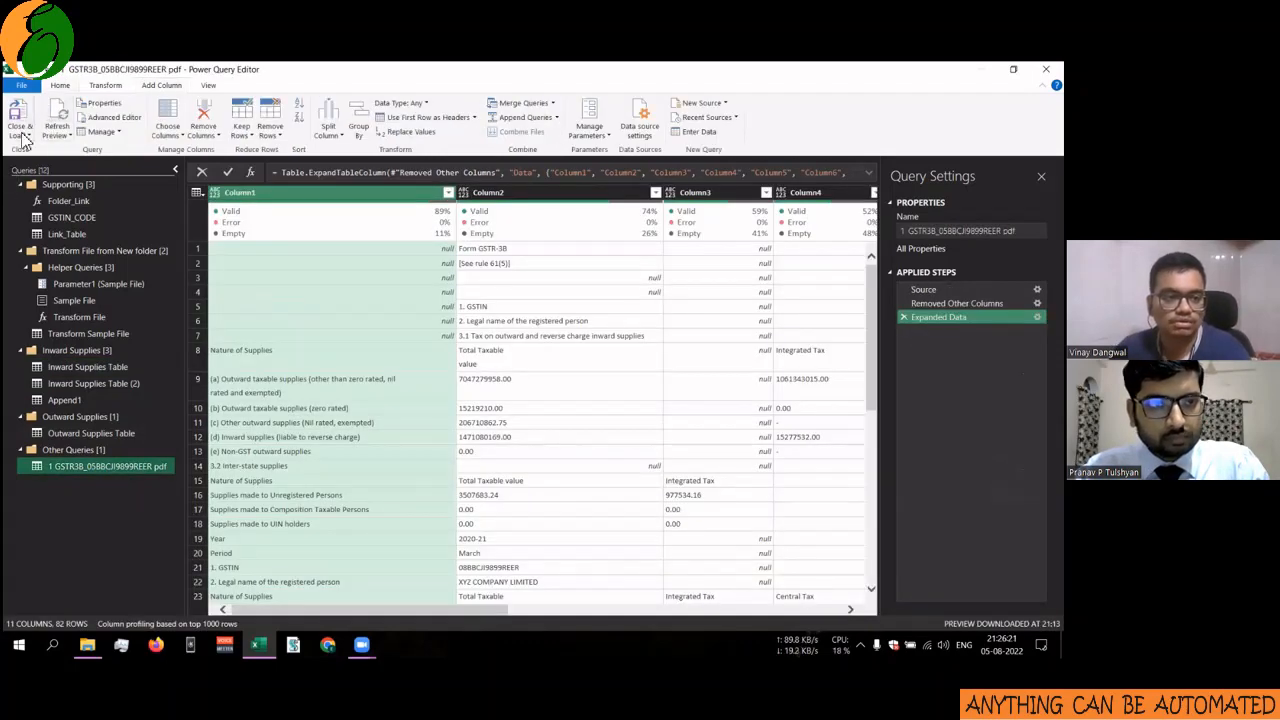
pyautogui.click(20, 133)
pyautogui.click(57, 165)
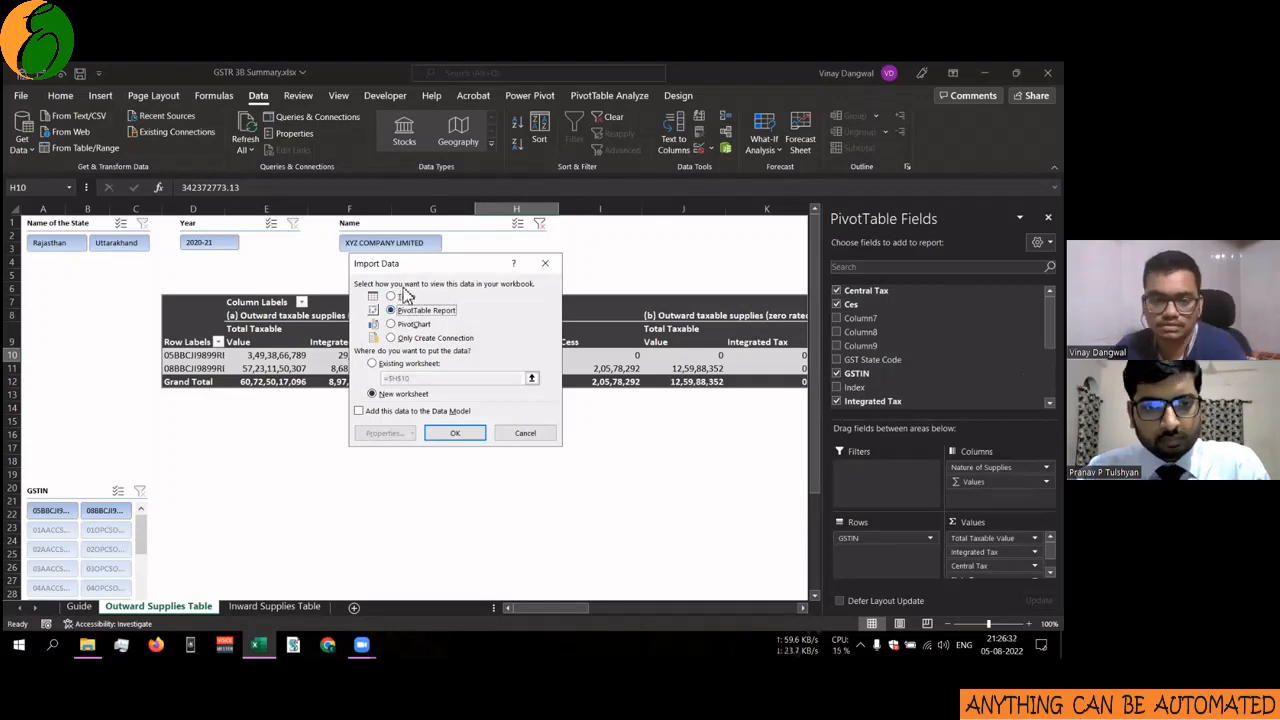
pyautogui.click(540, 272)
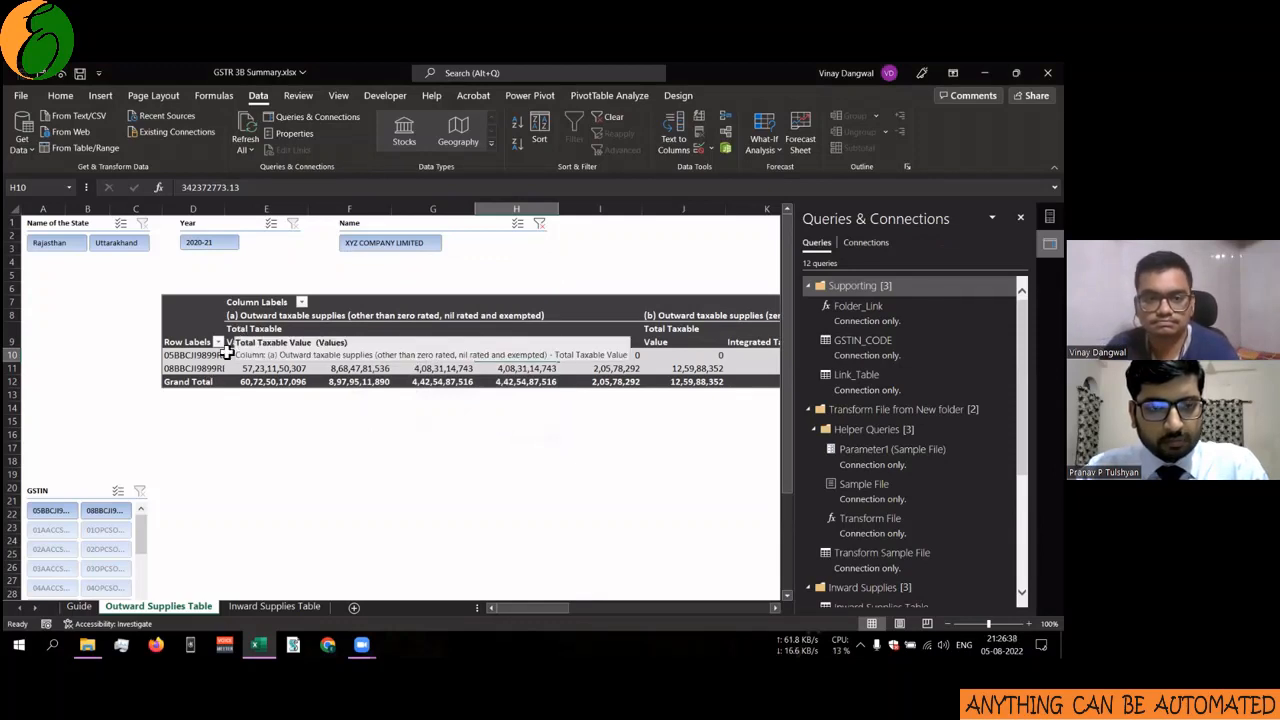
pyautogui.click(218, 356)
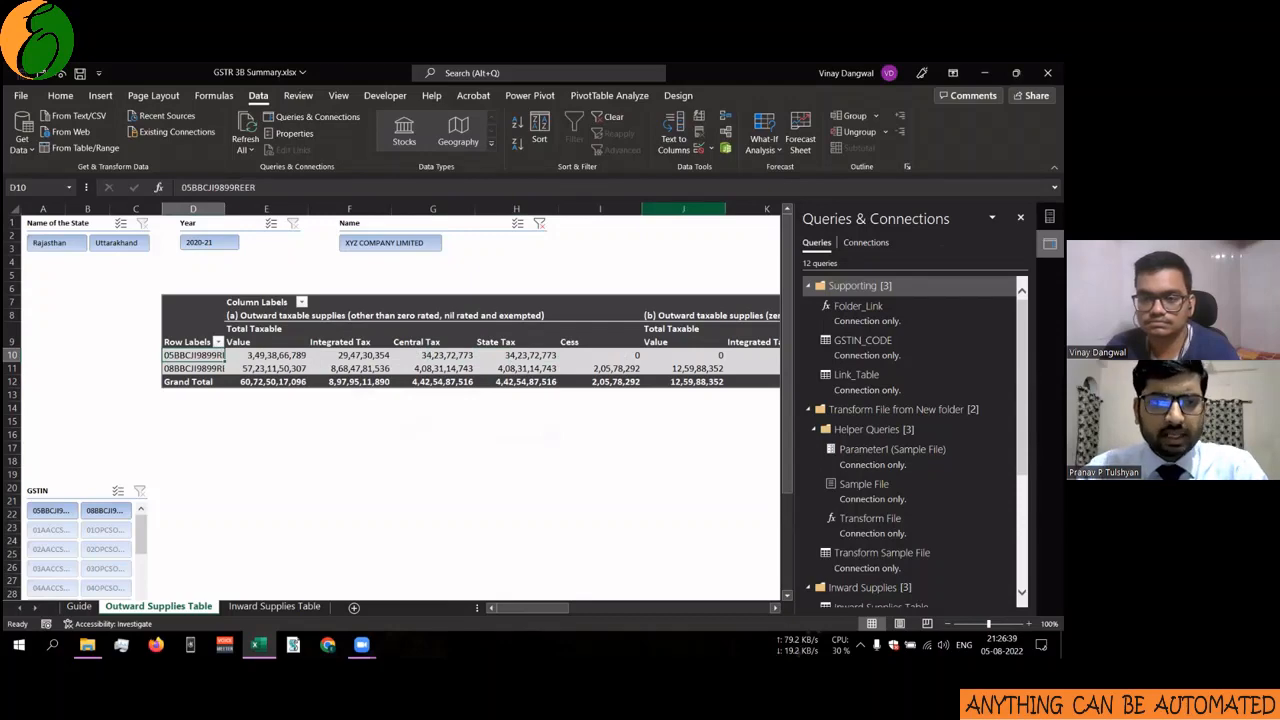
# Close the Queries & Connections pane and go to cell H17 on the Guide sheet.
pyautogui.click(1020, 217)
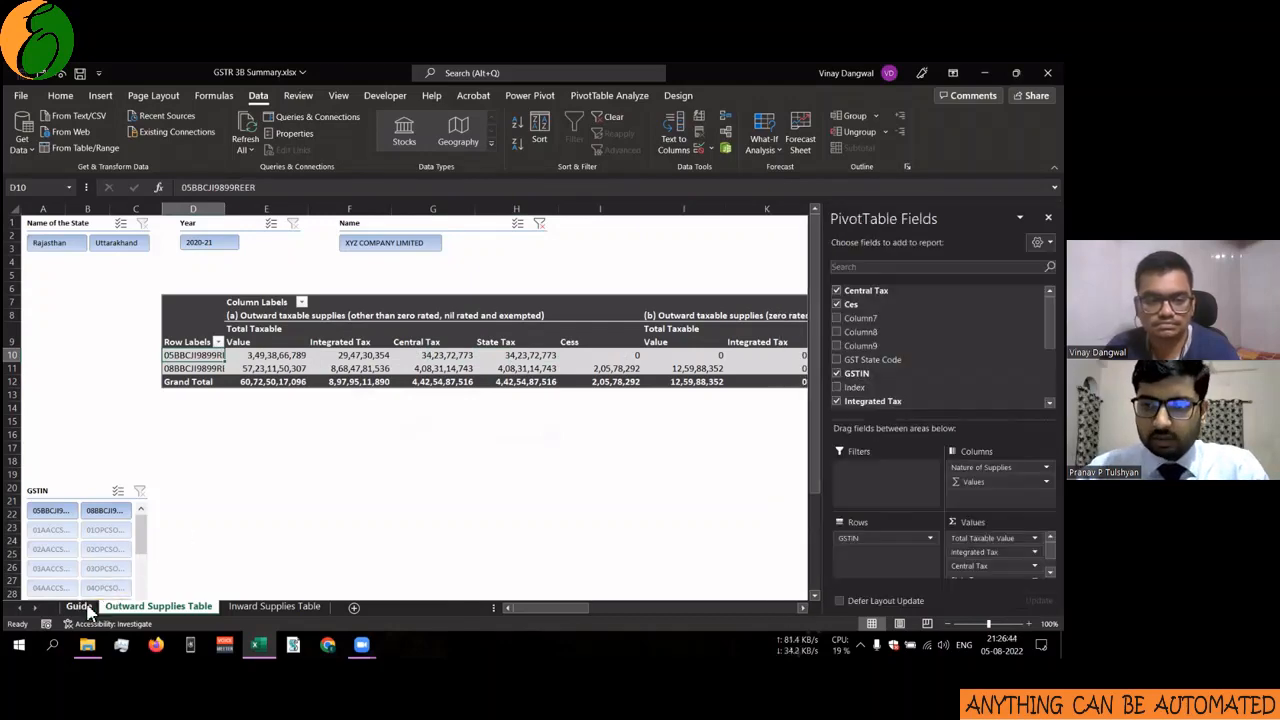
pyautogui.click(78, 607)
pyautogui.click(366, 360)
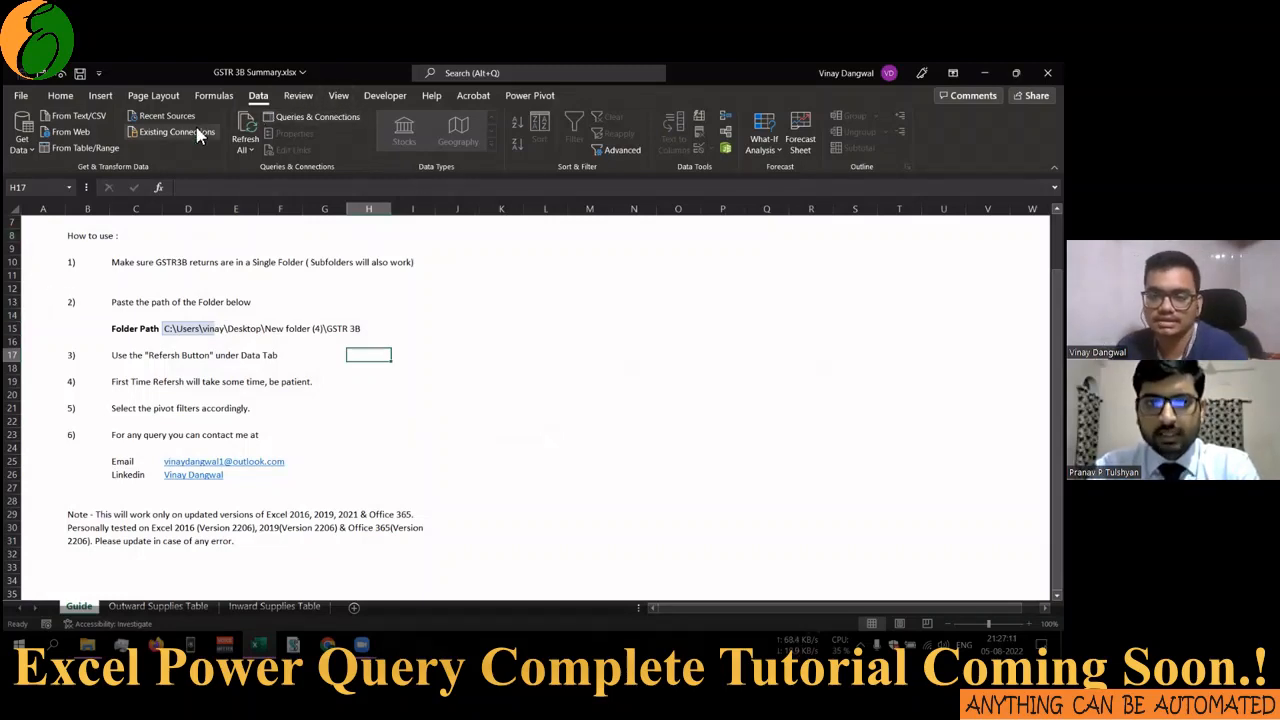
# Launch the Power Query Editor and display the imported GSTR3B PDF query under Other Queries.
pyautogui.click(20, 138)
pyautogui.click(40, 398)
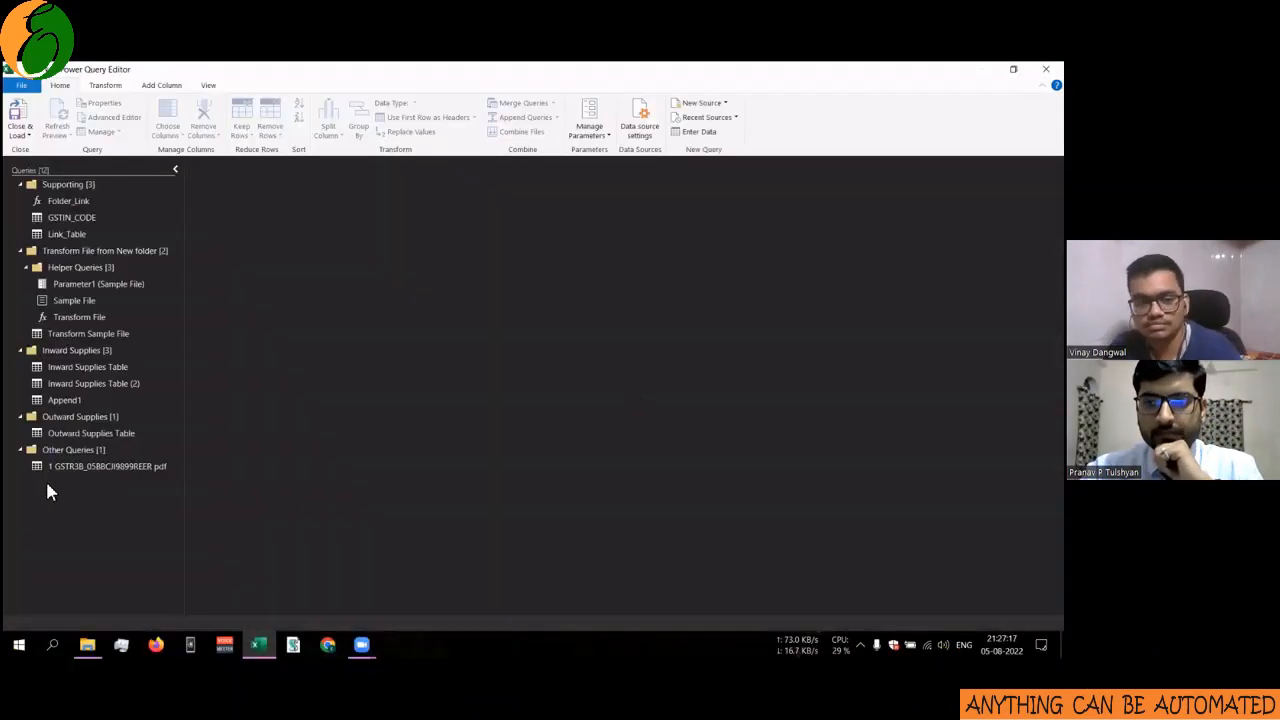
pyautogui.click(95, 466)
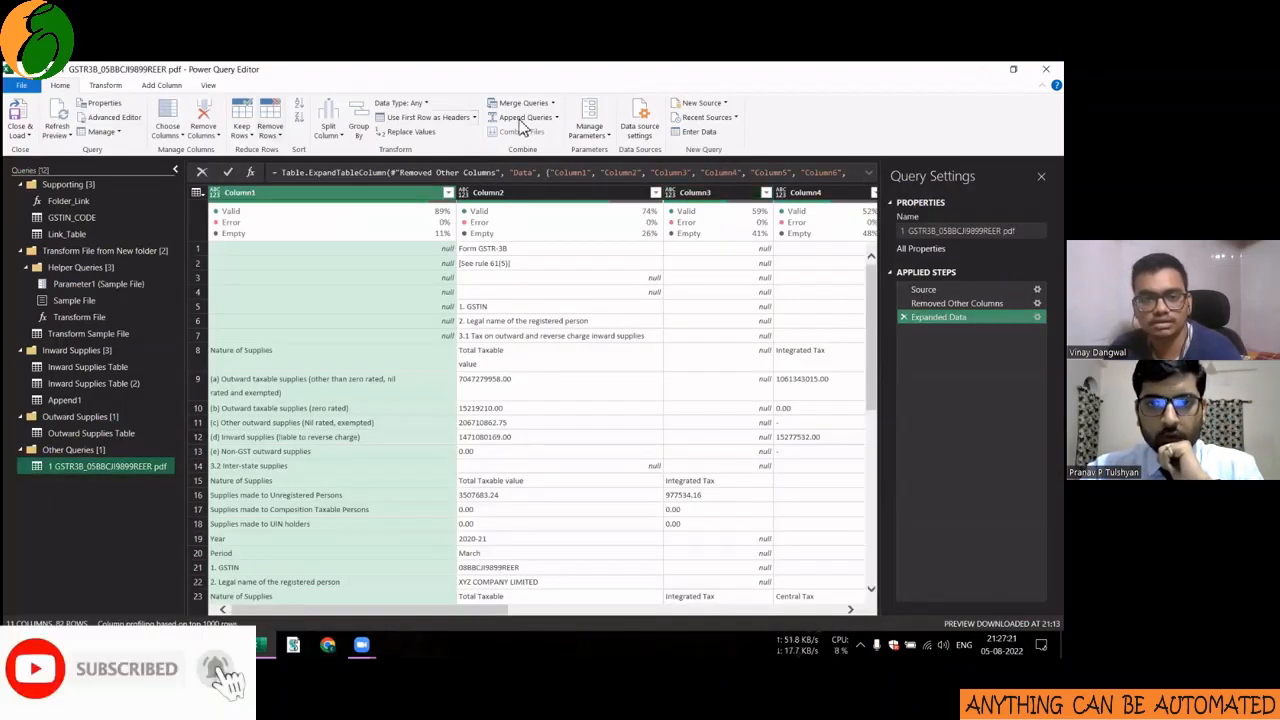
# Examine the GSTR3B PDF query's M code in the Advanced Editor, highlighting it from the Source line to the end, and close the editor.
pyautogui.click(198, 86)
pyautogui.click(62, 87)
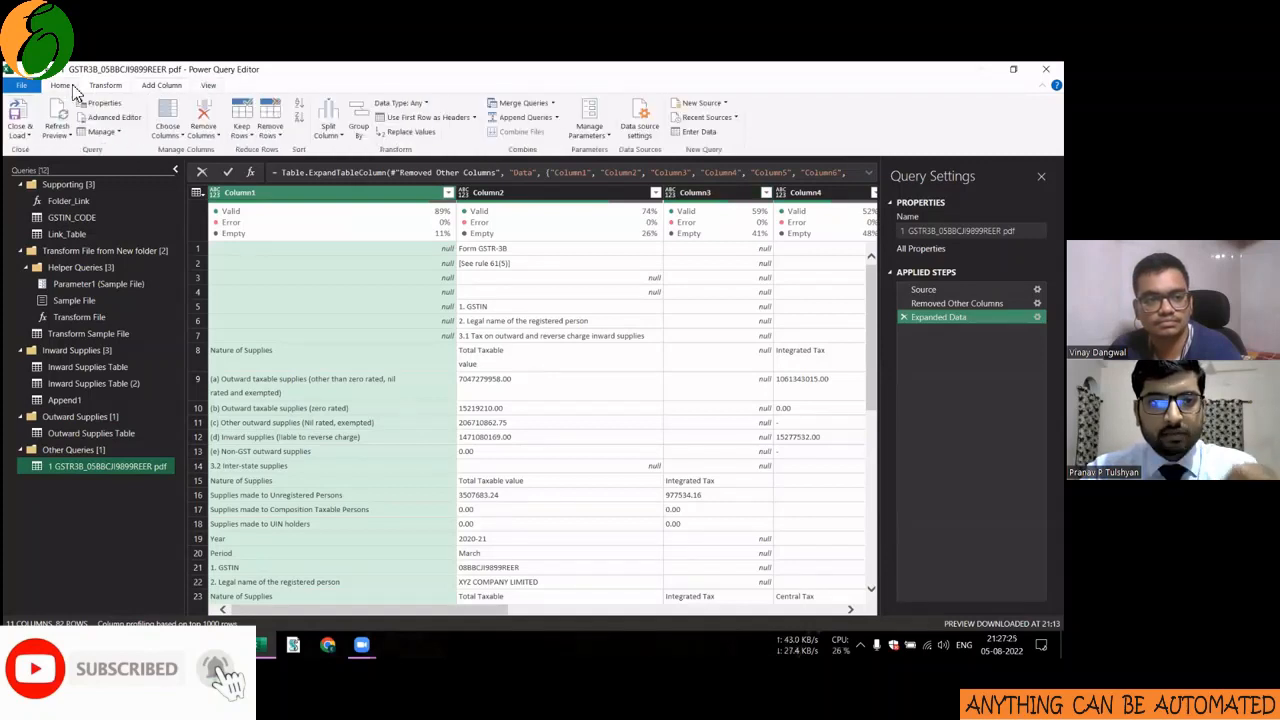
pyautogui.click(112, 117)
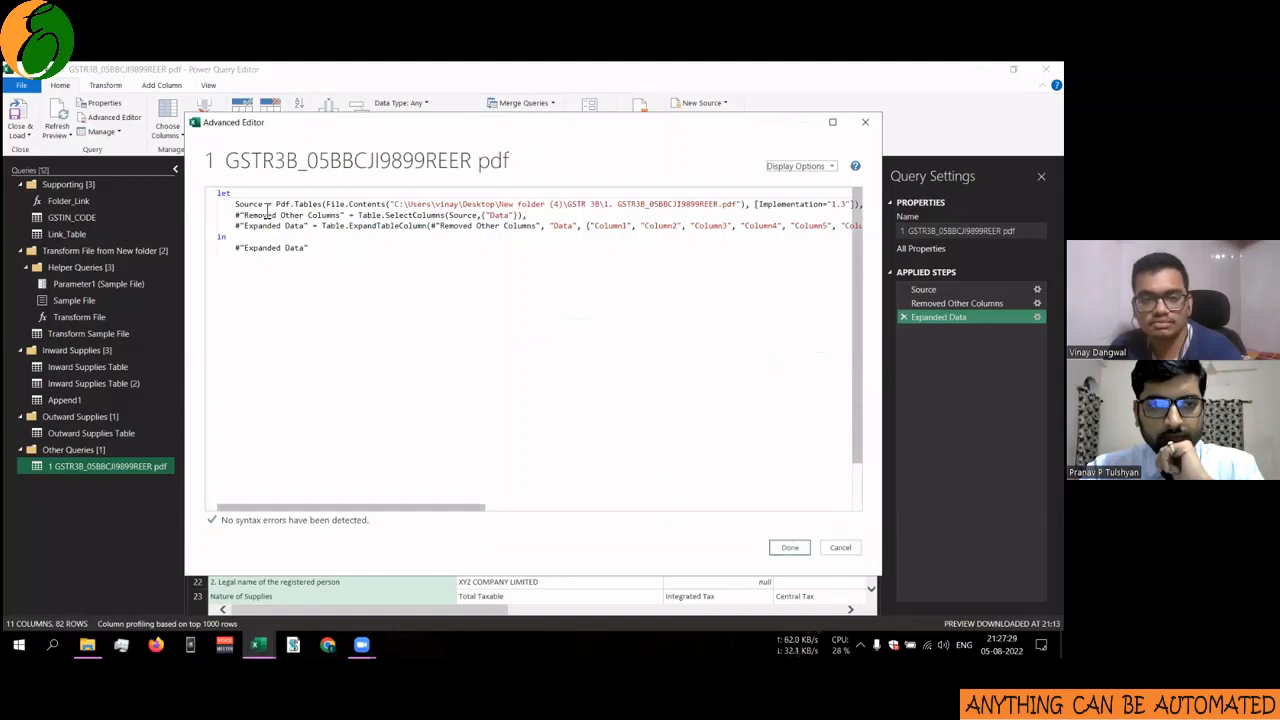
pyautogui.moveTo(264, 204); pyautogui.dragTo(368, 254)
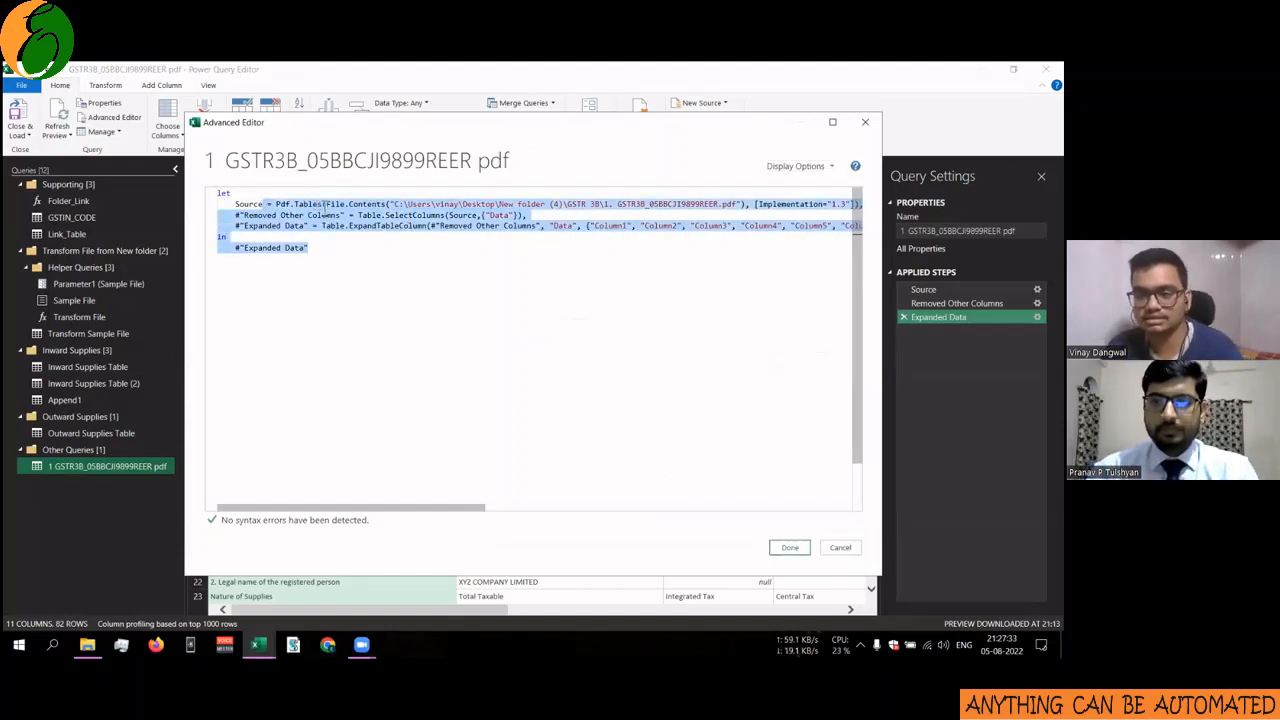
pyautogui.click(853, 130)
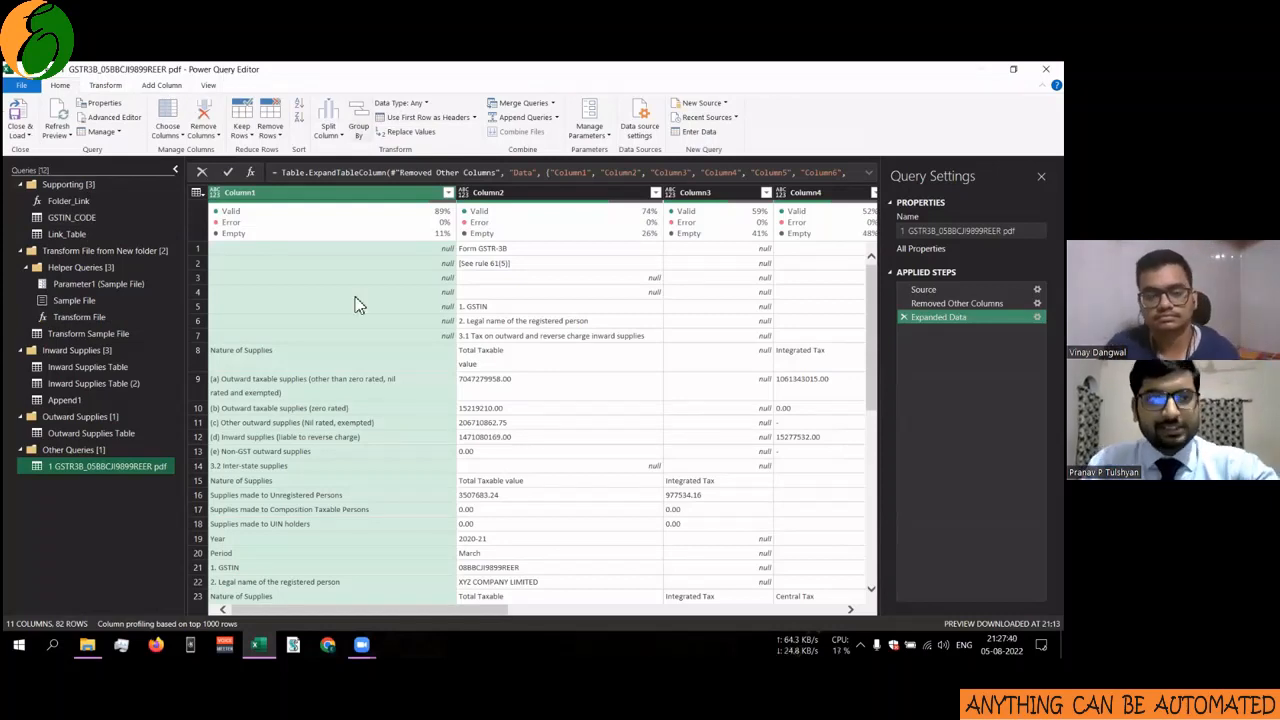
# Return to the Guide sheet of the workbook and look over the Get Data source categories without choosing one.
pyautogui.hotkey('alt', 'Tab')
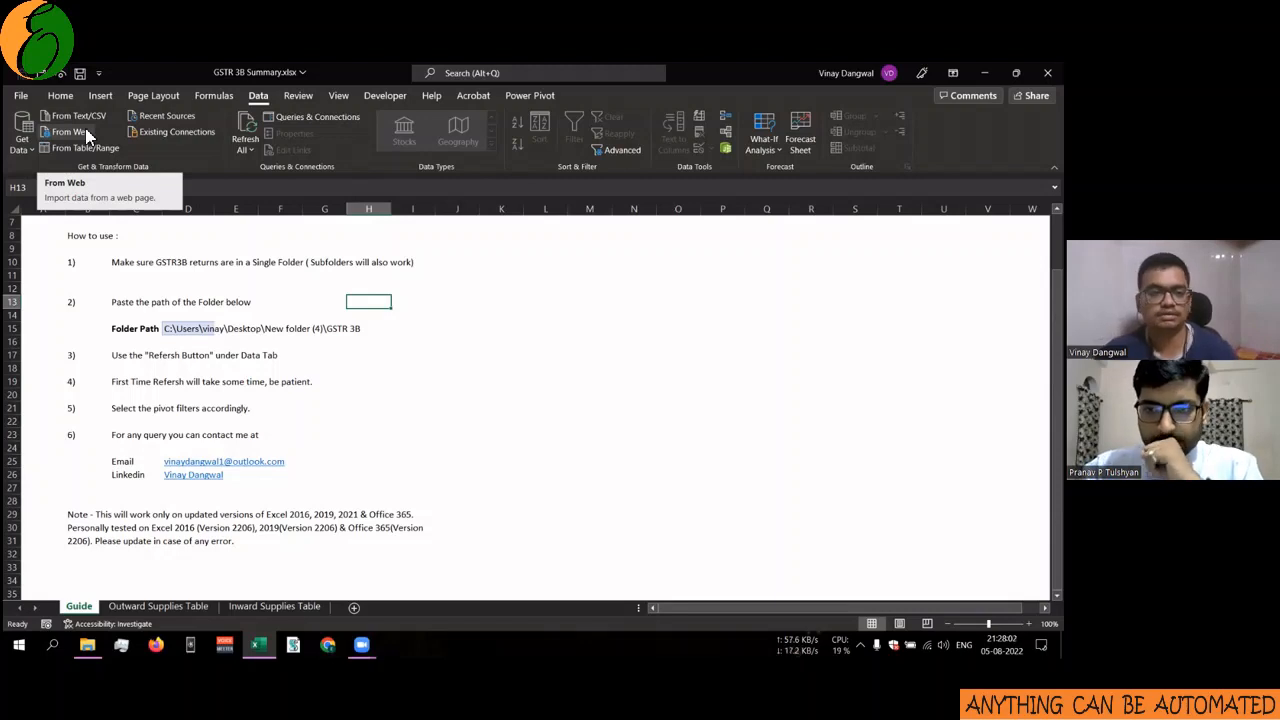
pyautogui.click(26, 146)
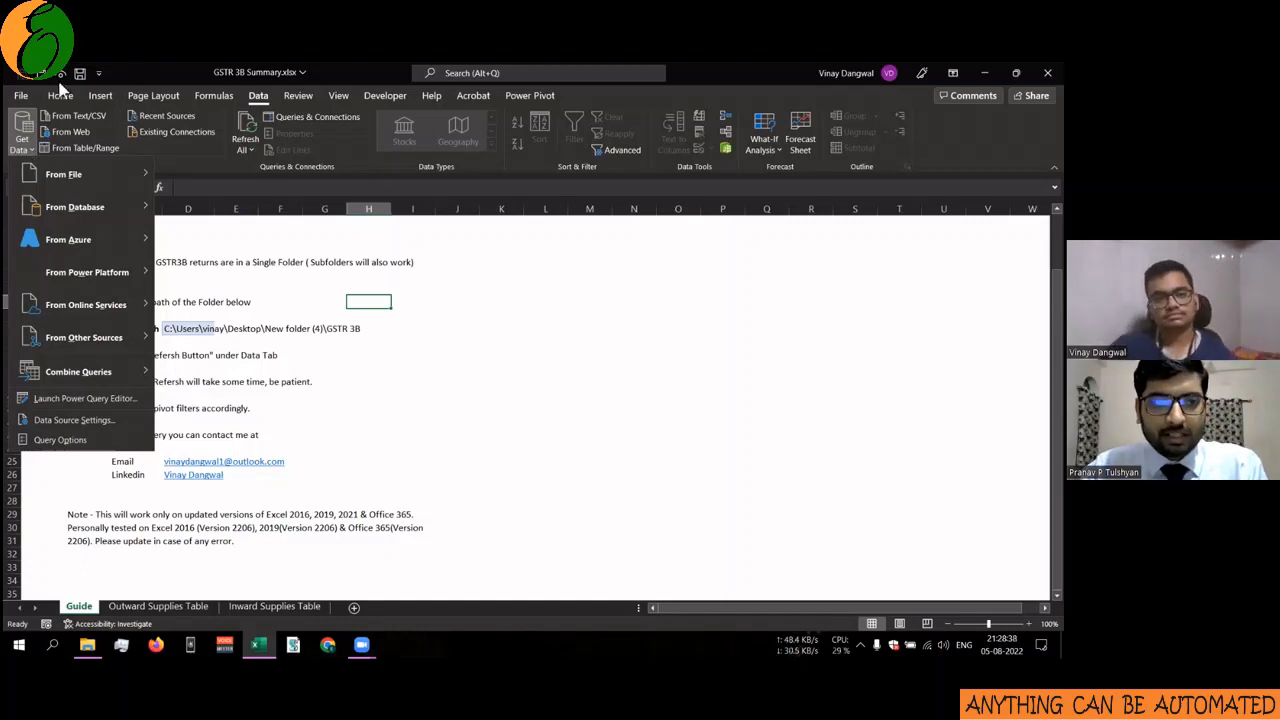
pyautogui.click(30, 146)
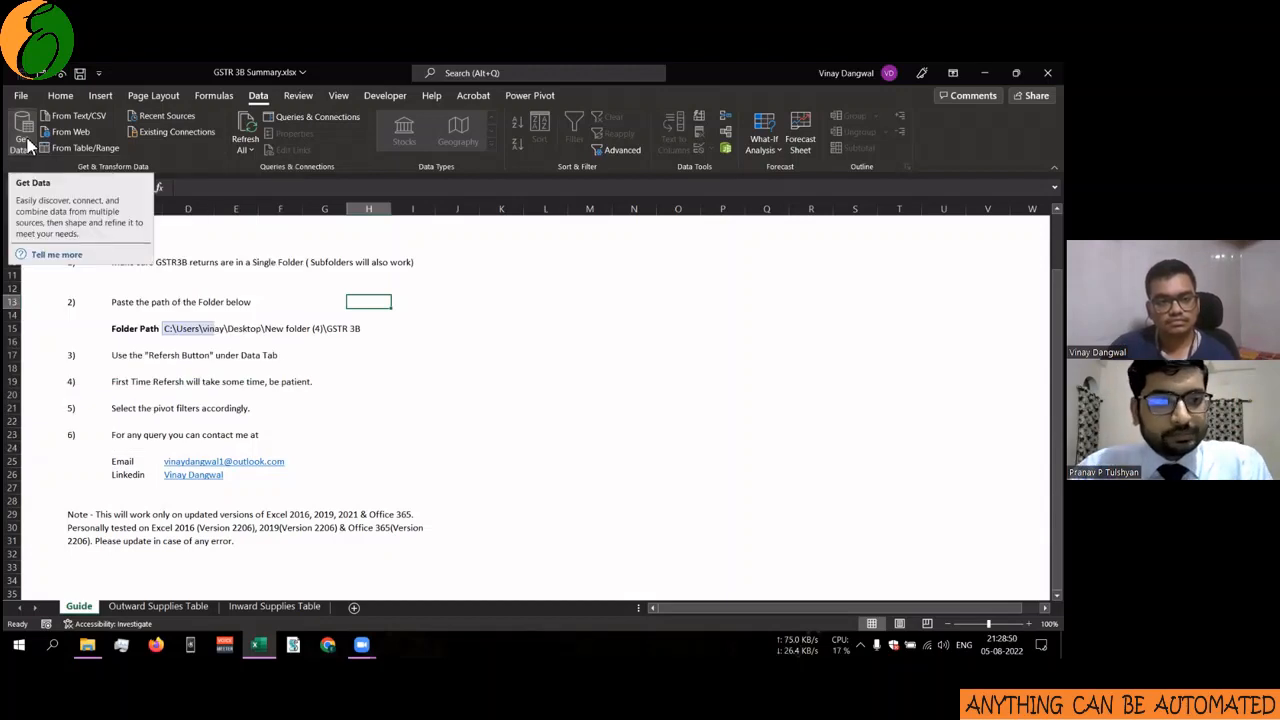